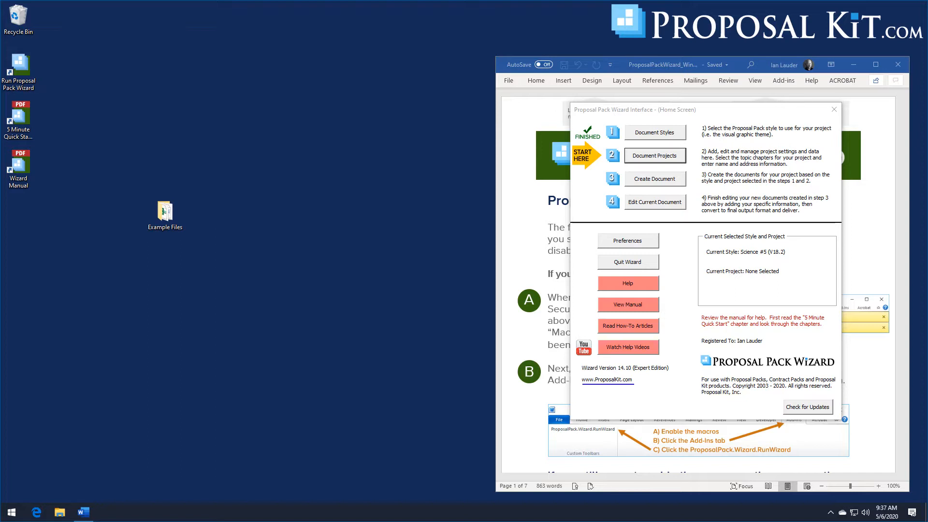
Open the Wizard Manual PDF at the "What is Mail Merge and Tags?" chapter and dismiss the find box.
{"action": "double_click", "coordinate": [31, 175]}
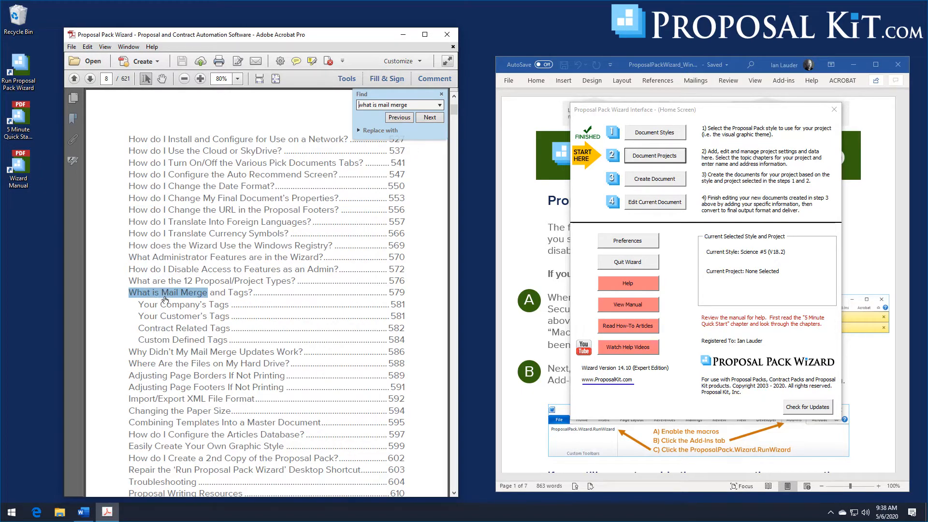
{"action": "left_click", "coordinate": [237, 296]}
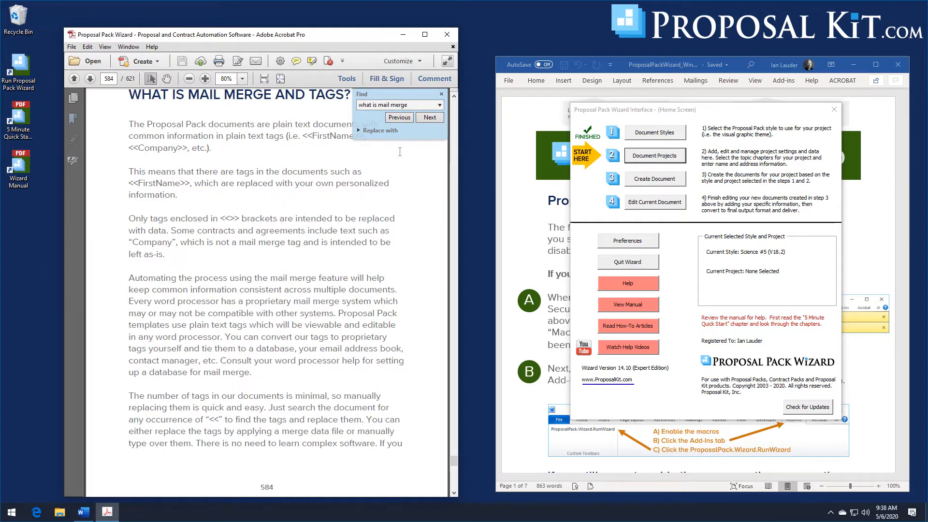
{"action": "left_click", "coordinate": [442, 94]}
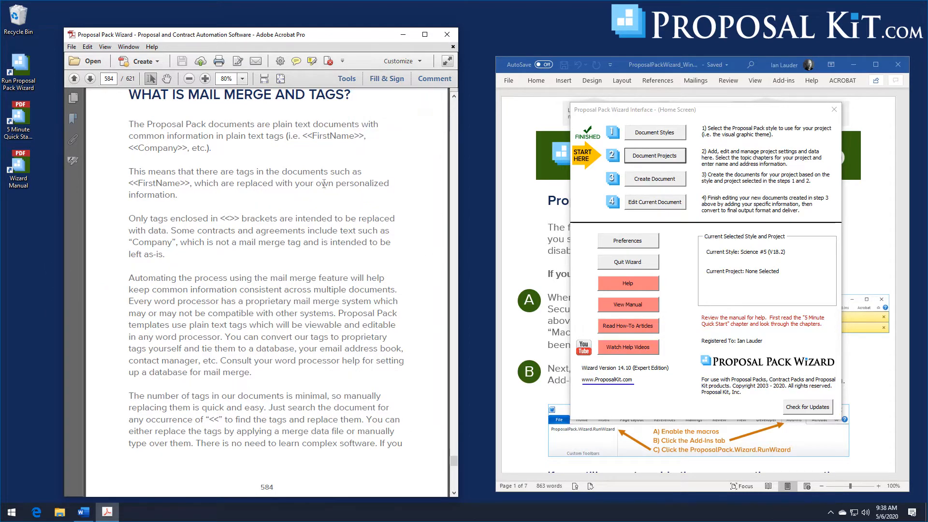
Read the chapter's introduction to mail merge and its descriptions of data, standard text and dynamic spreadsheet linking tags.
{"action": "scroll", "coordinate": [286, 300], "scroll_direction": "down", "scroll_amount": 10}
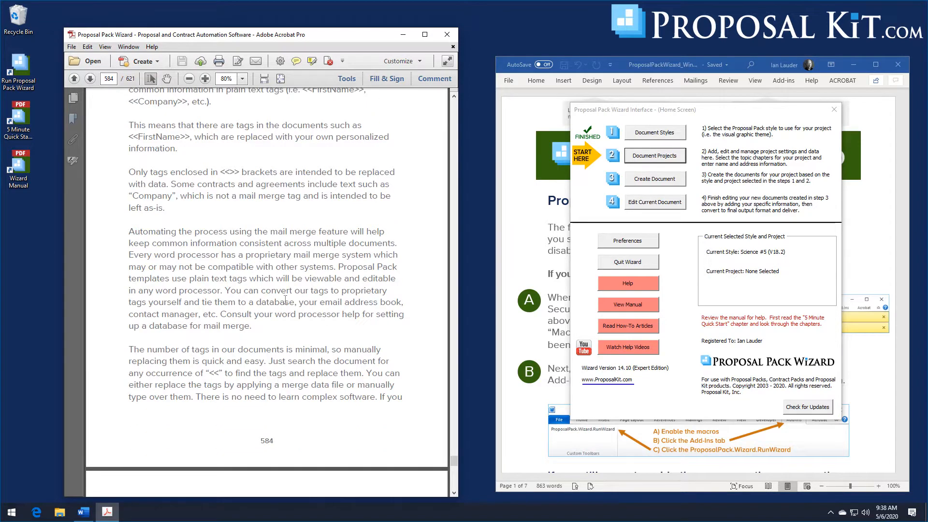
{"action": "scroll", "coordinate": [285, 300], "scroll_direction": "down", "scroll_amount": 7}
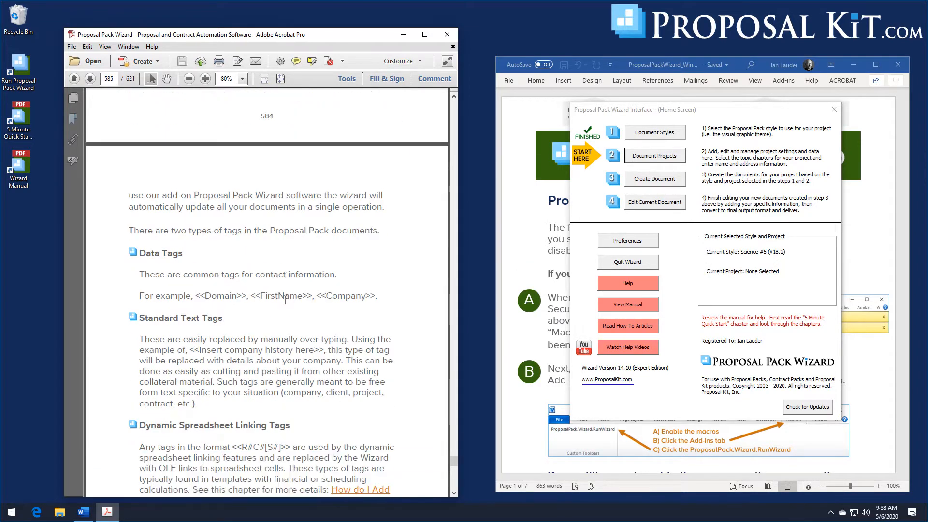
{"action": "scroll", "coordinate": [286, 299], "scroll_direction": "down", "scroll_amount": 16}
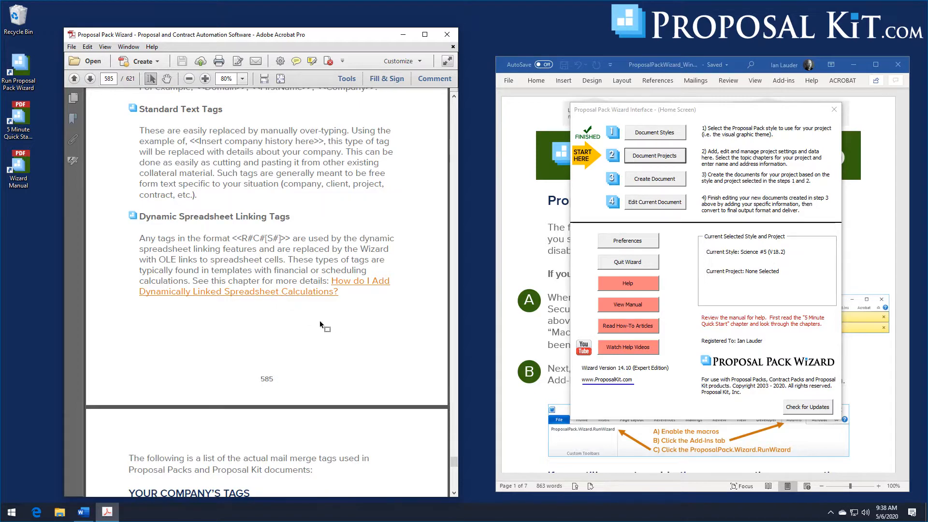
{"action": "scroll", "coordinate": [320, 321], "scroll_direction": "down", "scroll_amount": 5}
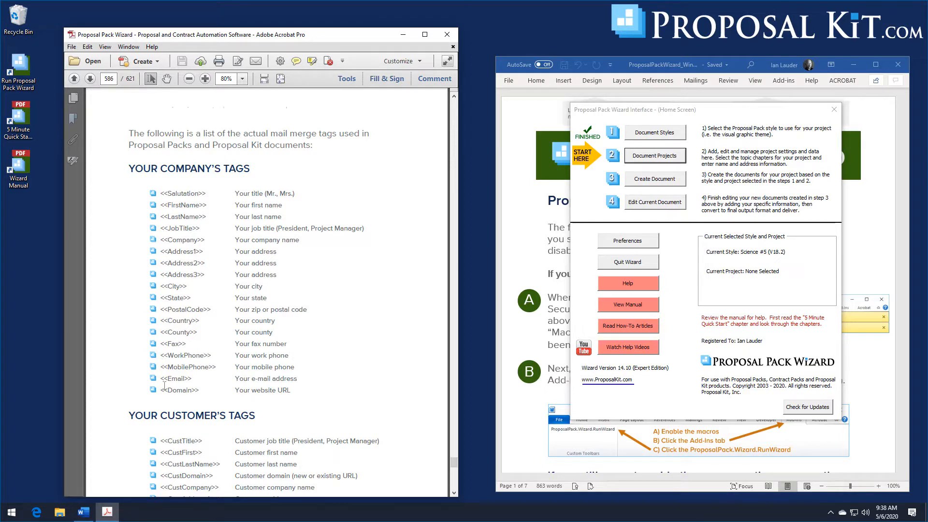
Review the manual's lists of company, customer, contract-related and custom defined mail merge tags.
{"action": "scroll", "coordinate": [164, 385], "scroll_direction": "down", "scroll_amount": 2}
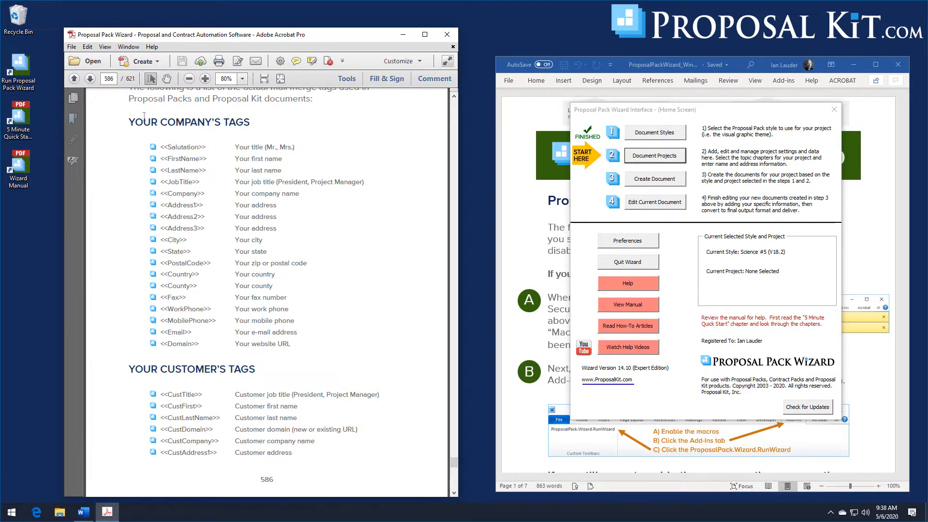
{"action": "scroll", "coordinate": [154, 327], "scroll_direction": "down", "scroll_amount": 3}
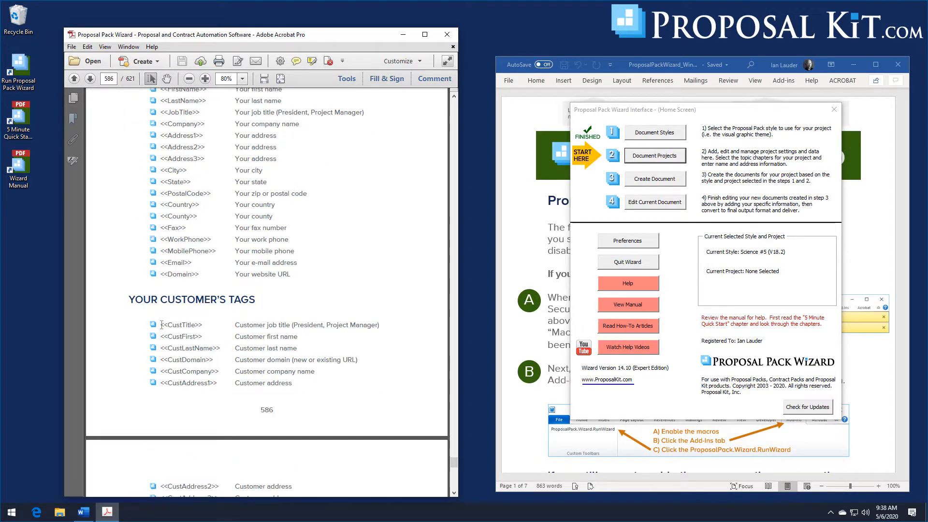
{"action": "scroll", "coordinate": [197, 296], "scroll_direction": "down", "scroll_amount": 8}
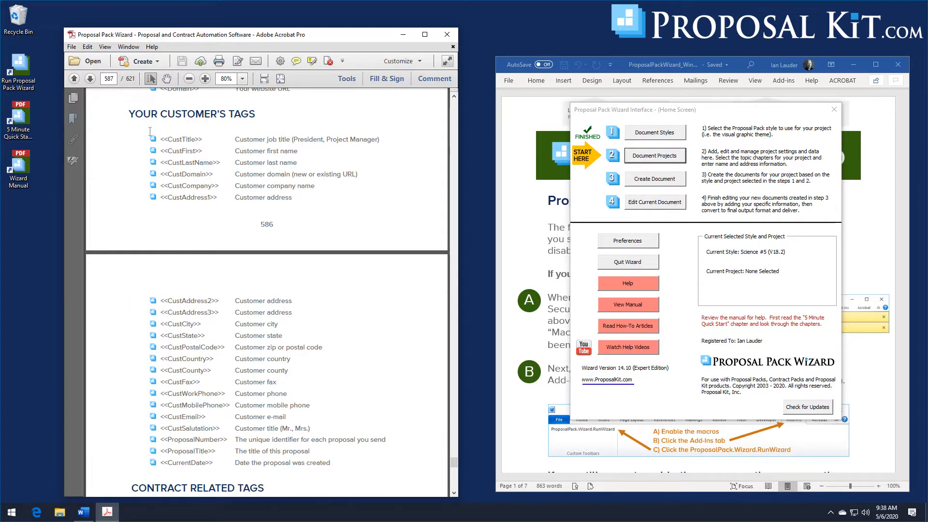
{"action": "scroll", "coordinate": [141, 452], "scroll_direction": "down", "scroll_amount": 10}
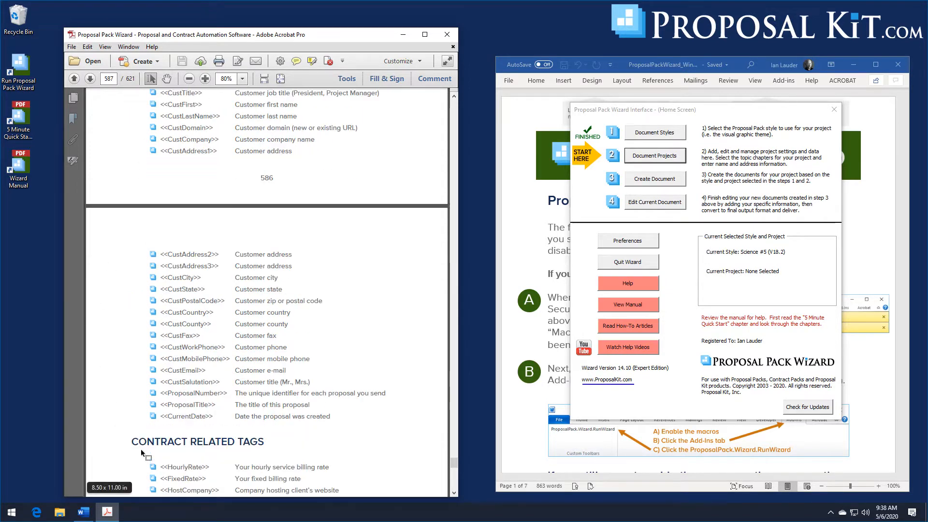
{"action": "scroll", "coordinate": [135, 415], "scroll_direction": "down", "scroll_amount": 5}
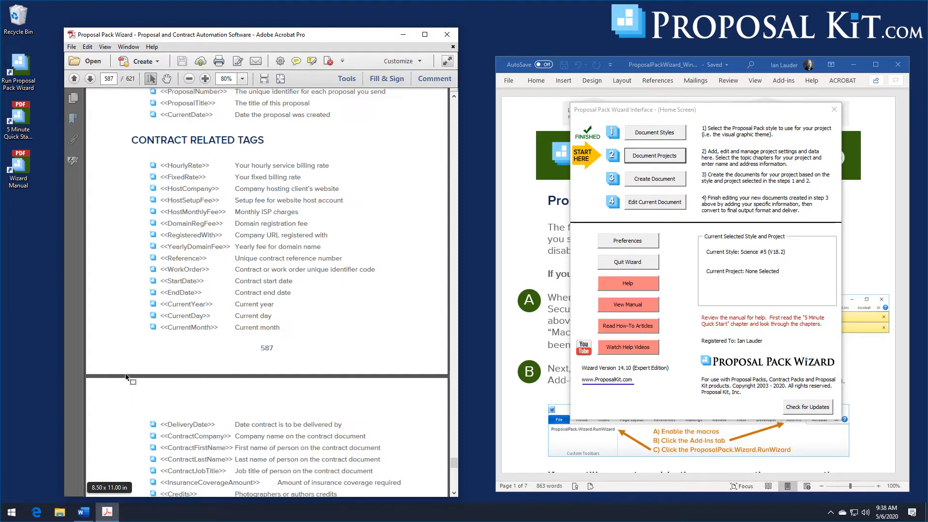
{"action": "scroll", "coordinate": [122, 323], "scroll_direction": "down", "scroll_amount": 1}
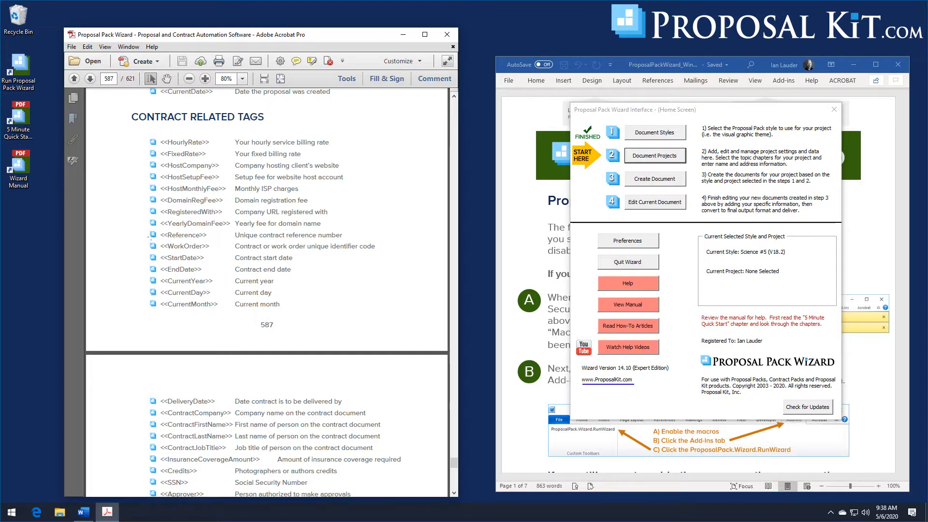
{"action": "scroll", "coordinate": [151, 387], "scroll_direction": "down", "scroll_amount": 8}
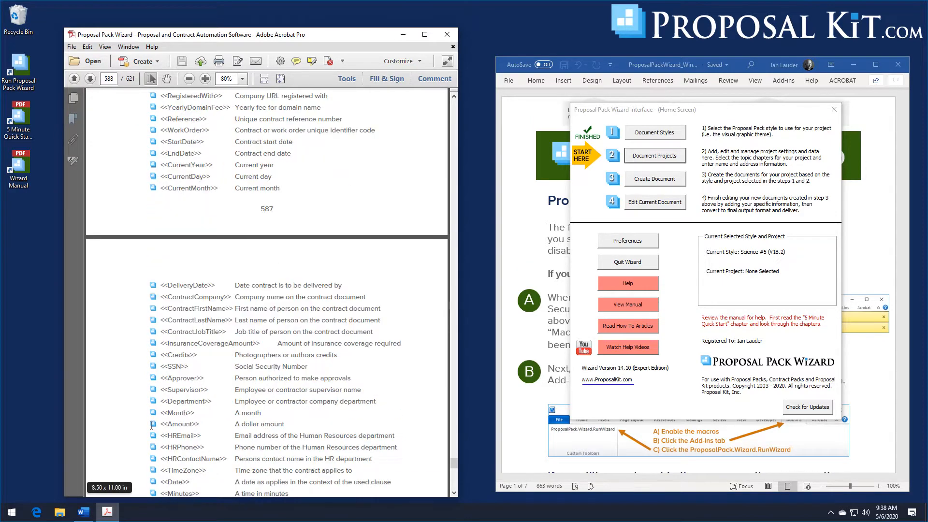
{"action": "scroll", "coordinate": [152, 424], "scroll_direction": "down", "scroll_amount": 12}
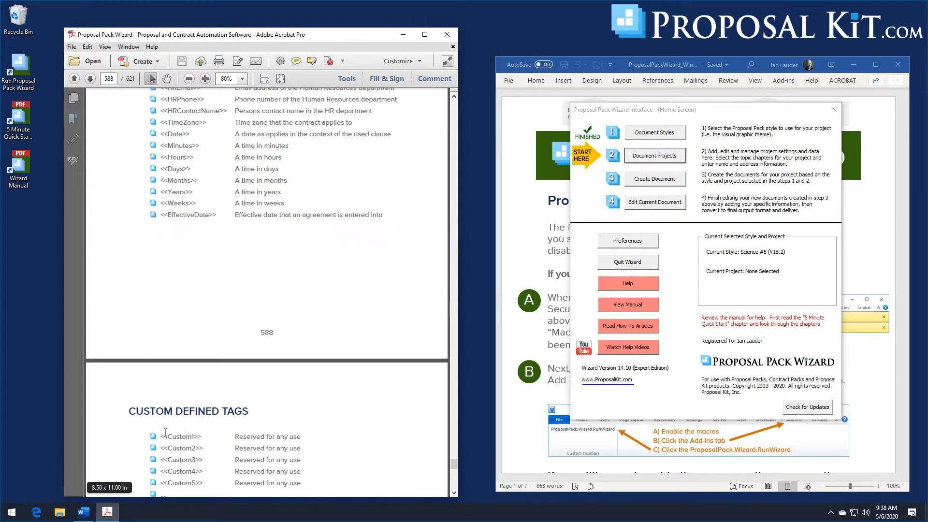
{"action": "scroll", "coordinate": [171, 448], "scroll_direction": "down", "scroll_amount": 7}
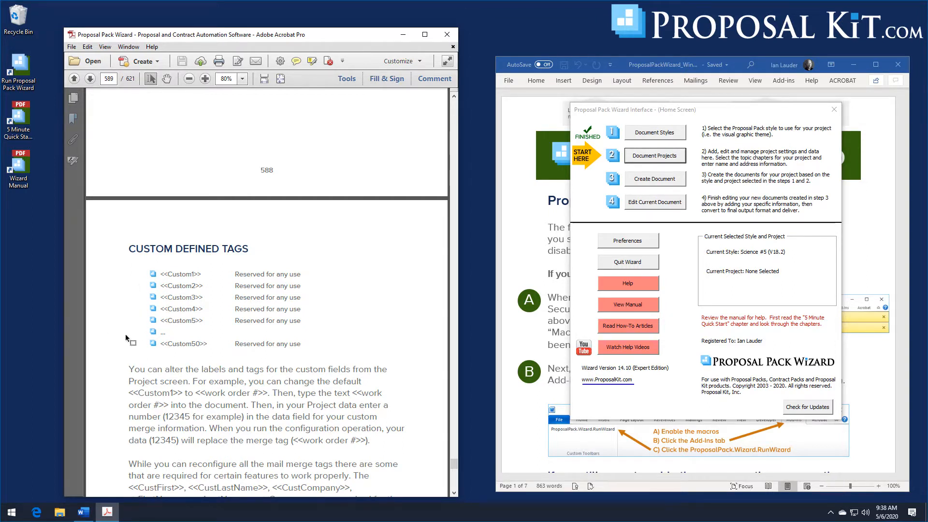
{"action": "scroll", "coordinate": [126, 334], "scroll_direction": "down", "scroll_amount": 6}
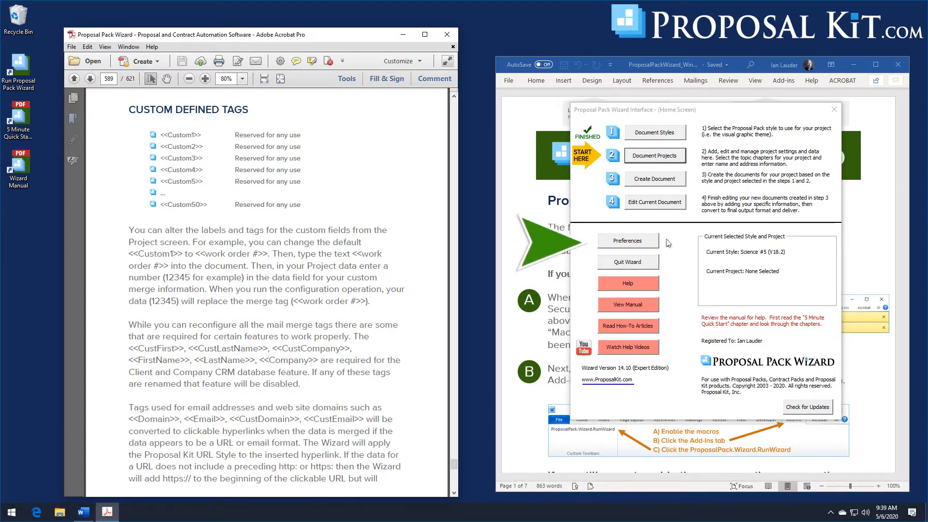
Open the wizard's mail merge field editor from the Data & Display preferences.
{"action": "left_click", "coordinate": [627, 244]}
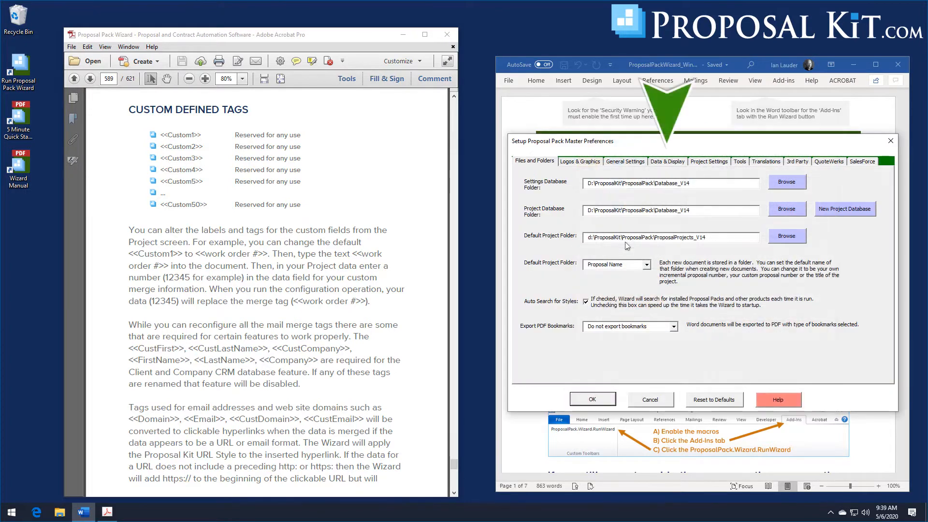
{"action": "left_click", "coordinate": [662, 162]}
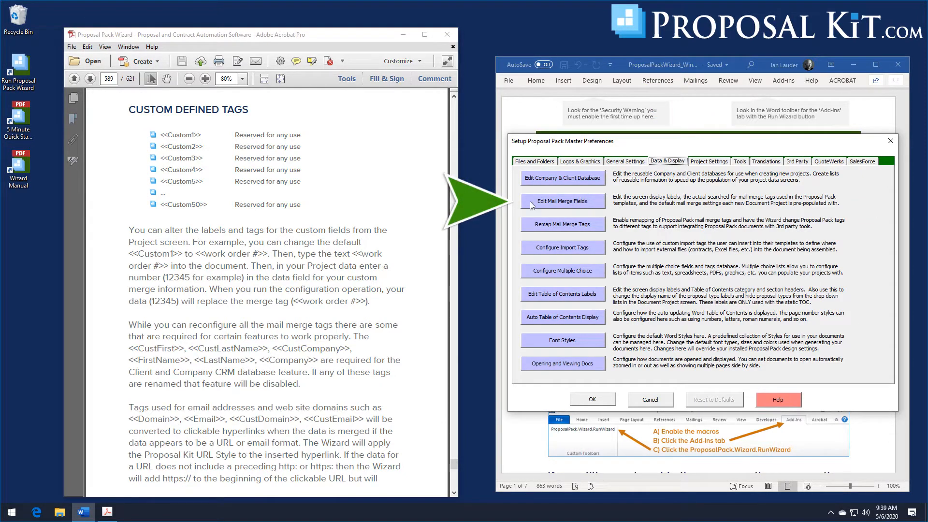
{"action": "left_click", "coordinate": [570, 204]}
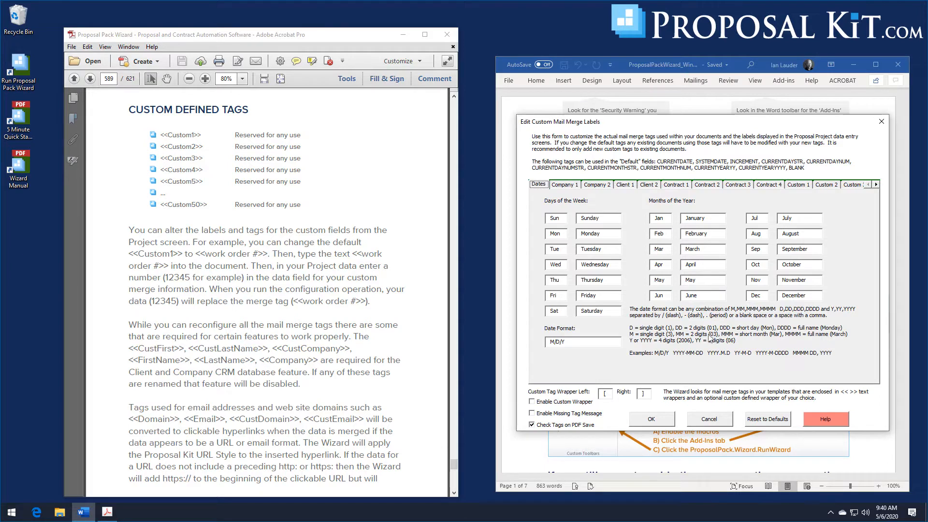
Examine the labels, merge tags and defaults of the company and client fields, including the Proposal Number default.
{"action": "left_click", "coordinate": [575, 188]}
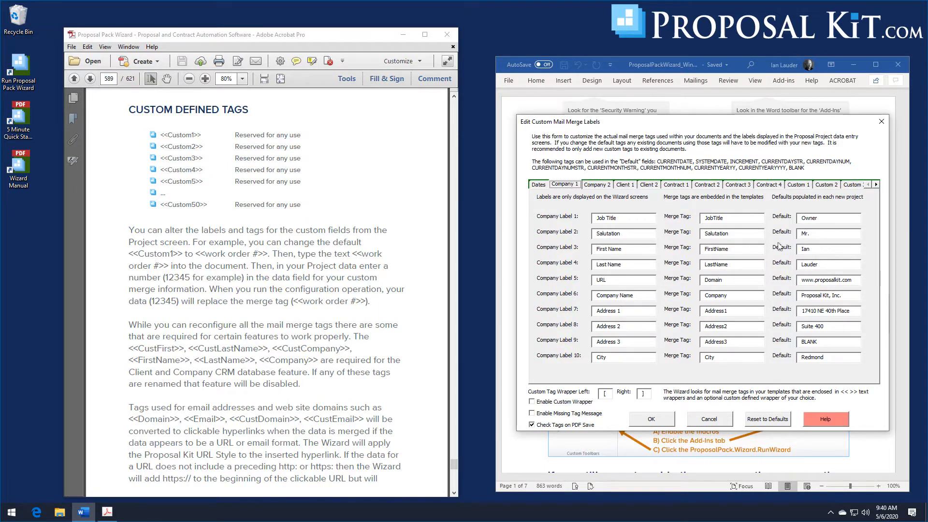
{"action": "left_click", "coordinate": [597, 186]}
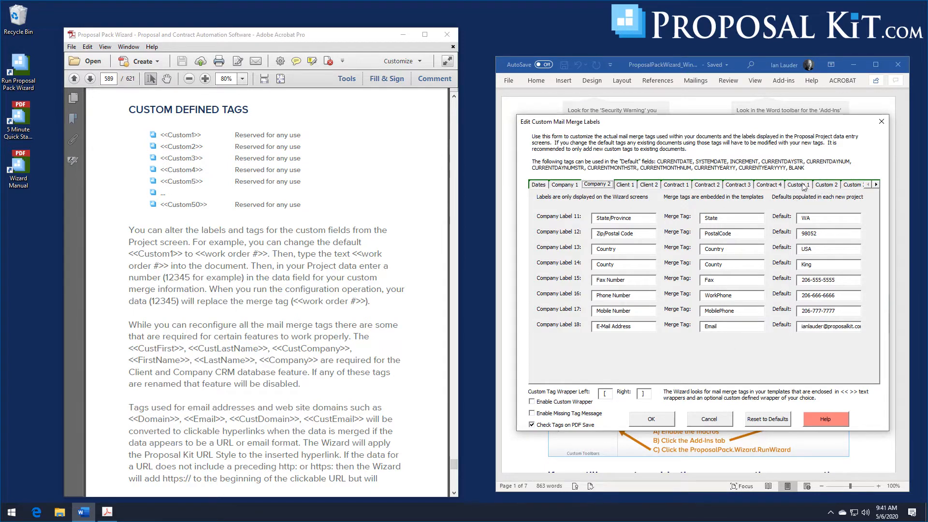
{"action": "left_click", "coordinate": [623, 184]}
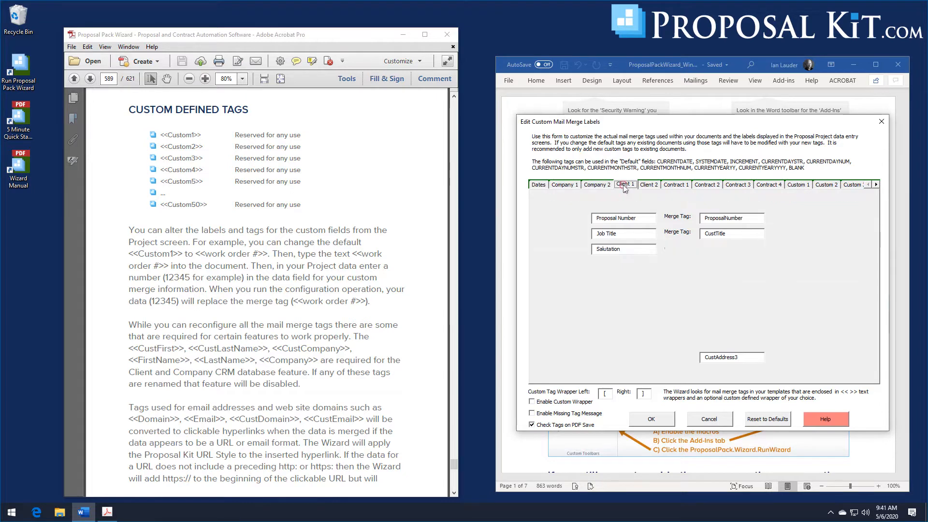
{"action": "left_click", "coordinate": [649, 185]}
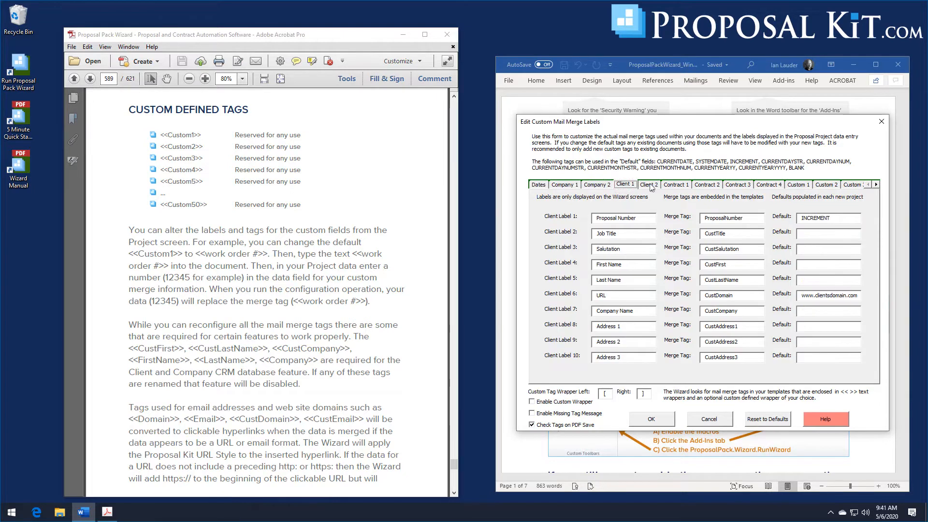
{"action": "left_click", "coordinate": [624, 185]}
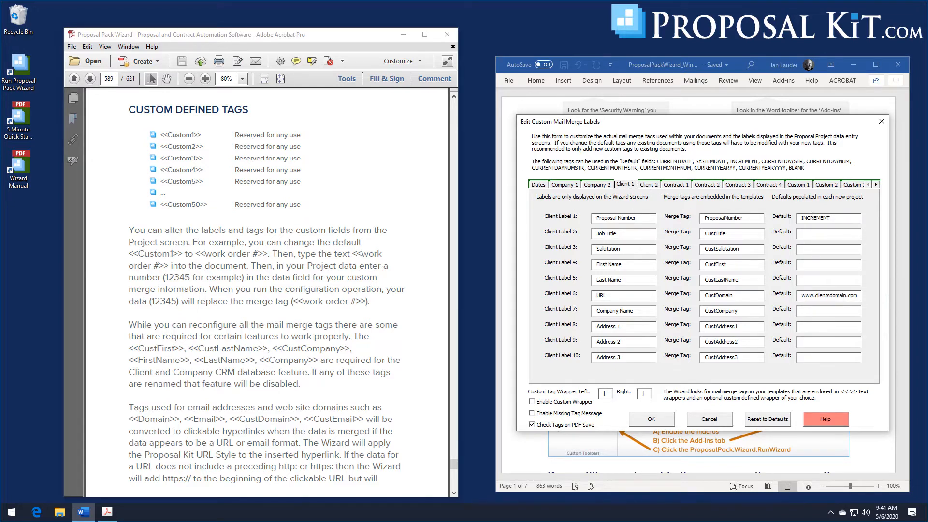
{"action": "double_click", "coordinate": [838, 218]}
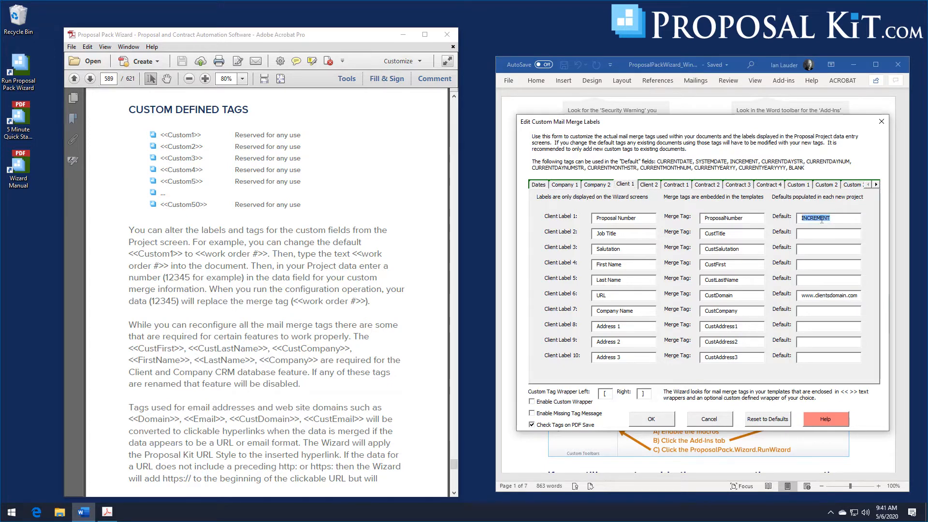
{"action": "left_click", "coordinate": [838, 218]}
{"action": "left_click", "coordinate": [650, 185]}
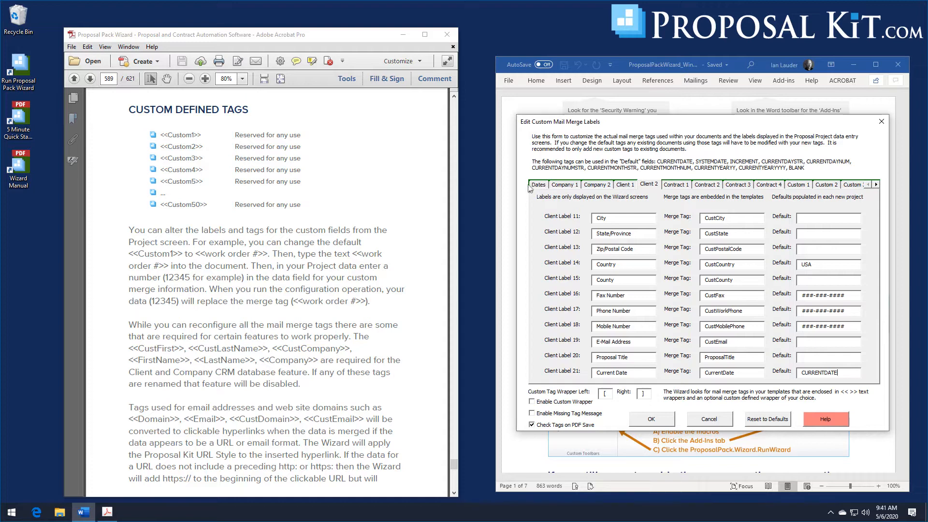
Examine the labels, merge tags and defaults of the Contract 1 through Contract 4 fields.
{"action": "left_click", "coordinate": [683, 188]}
{"action": "left_click", "coordinate": [706, 186]}
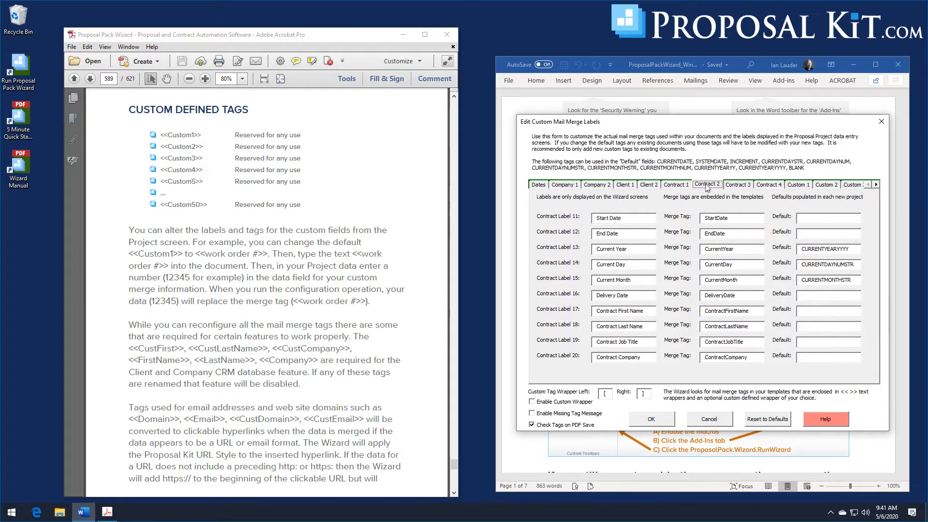
{"action": "left_click", "coordinate": [735, 187]}
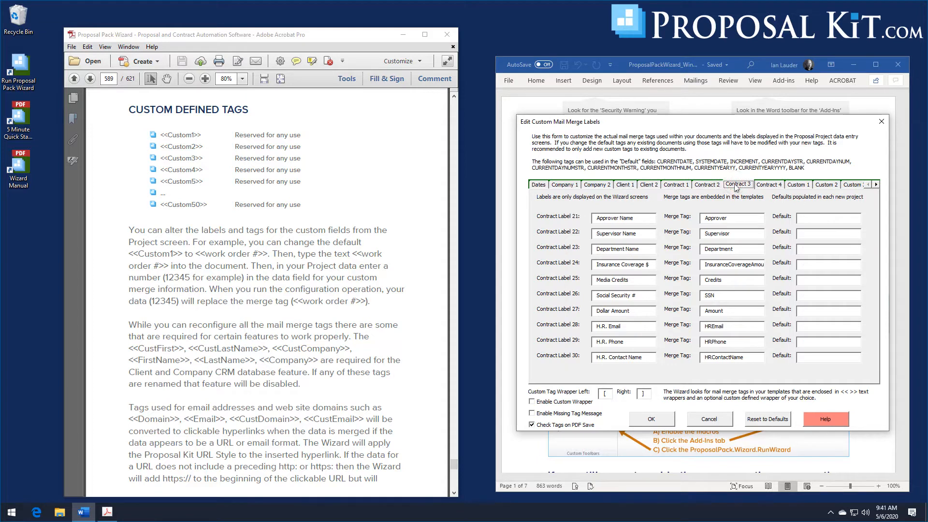
{"action": "left_click", "coordinate": [764, 188]}
{"action": "left_click", "coordinate": [683, 188]}
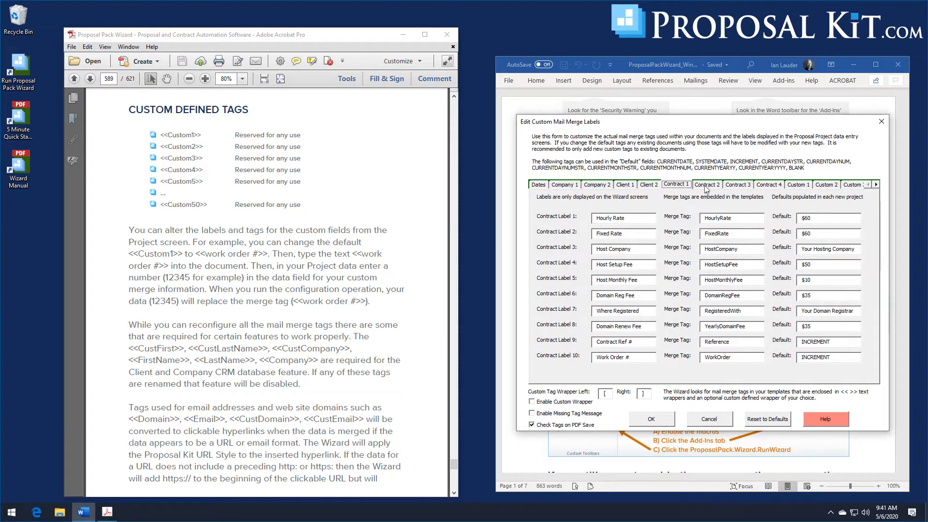
{"action": "left_click", "coordinate": [706, 187]}
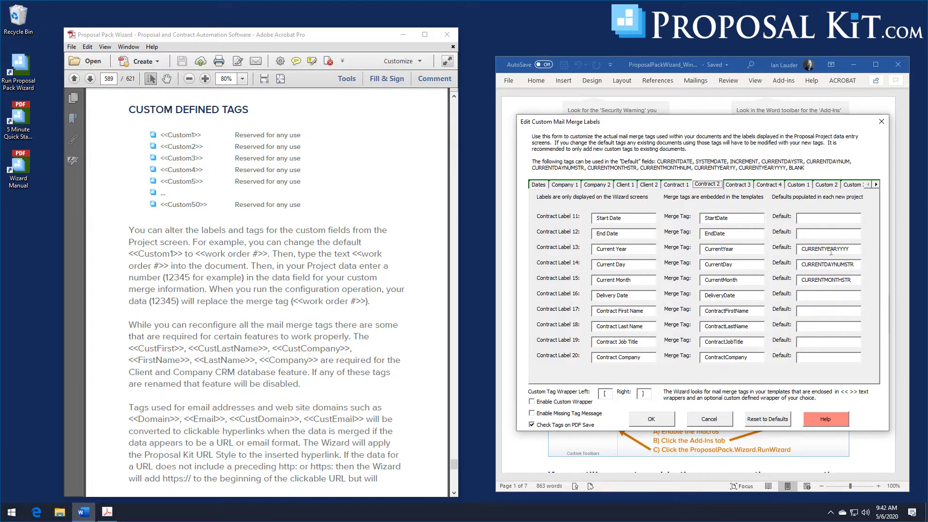
{"action": "left_click", "coordinate": [741, 187]}
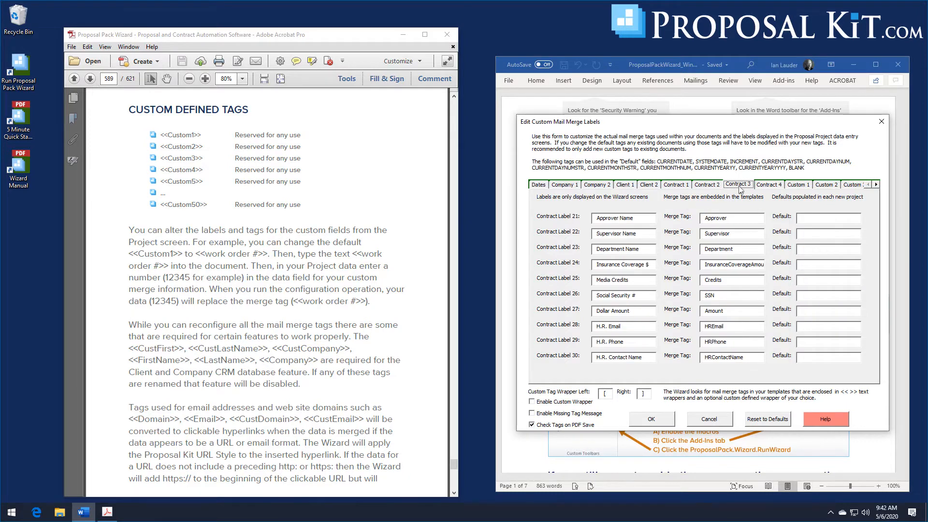
{"action": "left_click", "coordinate": [762, 187]}
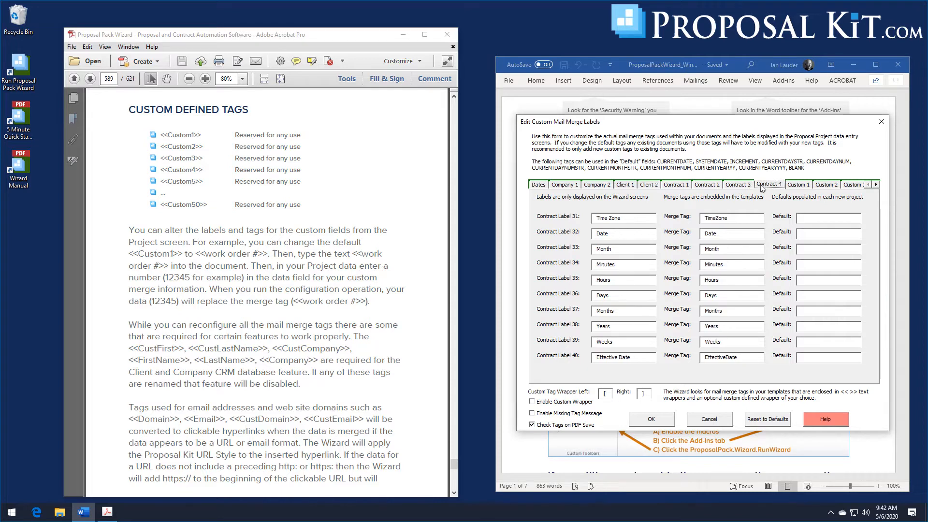
Examine the labels, merge tags and defaults of the Custom 1 through Custom 5 fields, and close the editor without saving.
{"action": "left_click", "coordinate": [877, 186]}
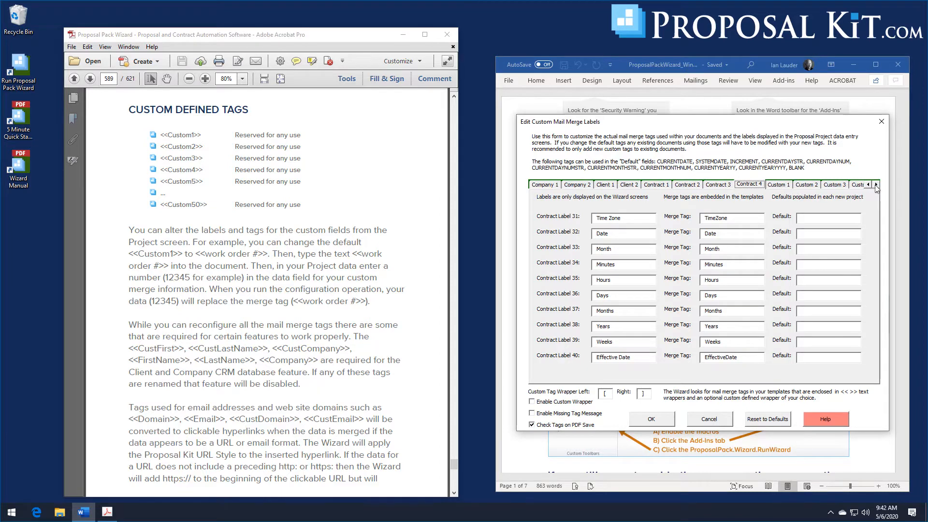
{"action": "left_click", "coordinate": [876, 186]}
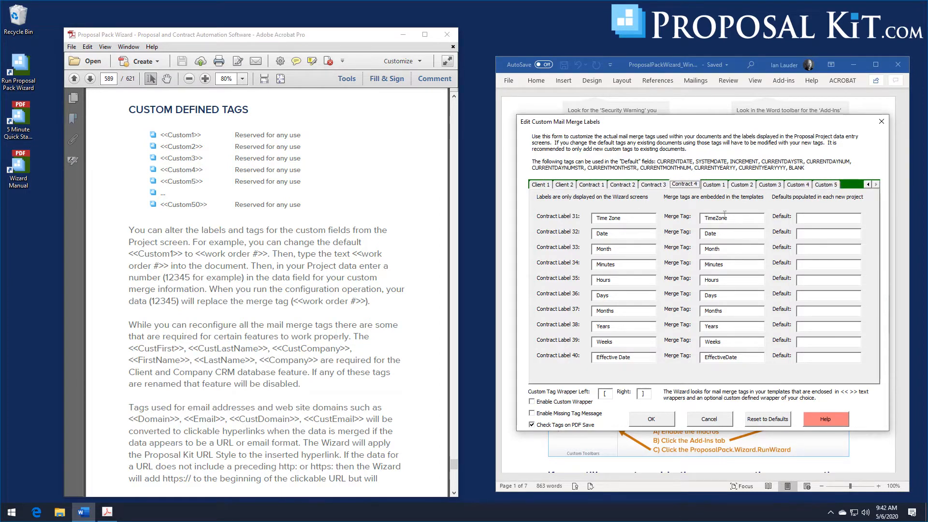
{"action": "left_click", "coordinate": [714, 187]}
{"action": "left_click", "coordinate": [742, 187]}
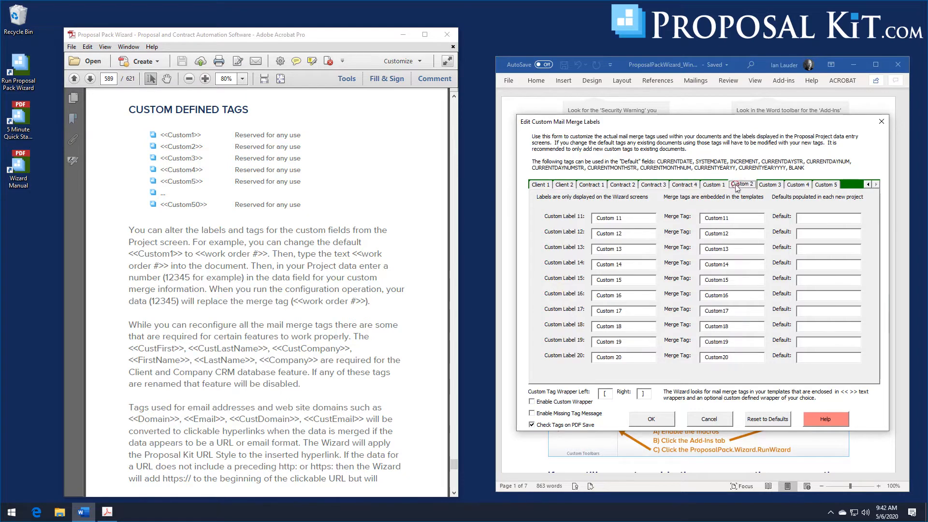
{"action": "left_click", "coordinate": [770, 186]}
{"action": "left_click", "coordinate": [798, 188]}
{"action": "left_click", "coordinate": [824, 186]}
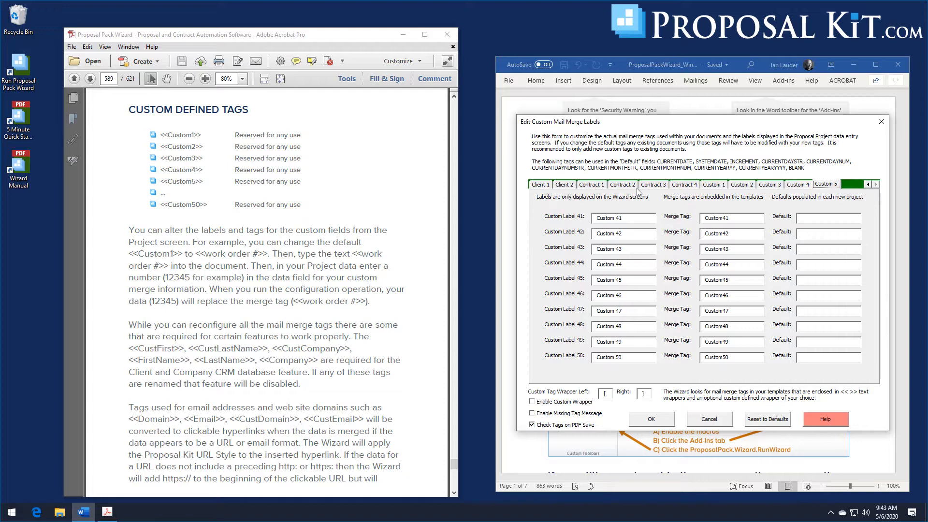
{"action": "left_click", "coordinate": [709, 419]}
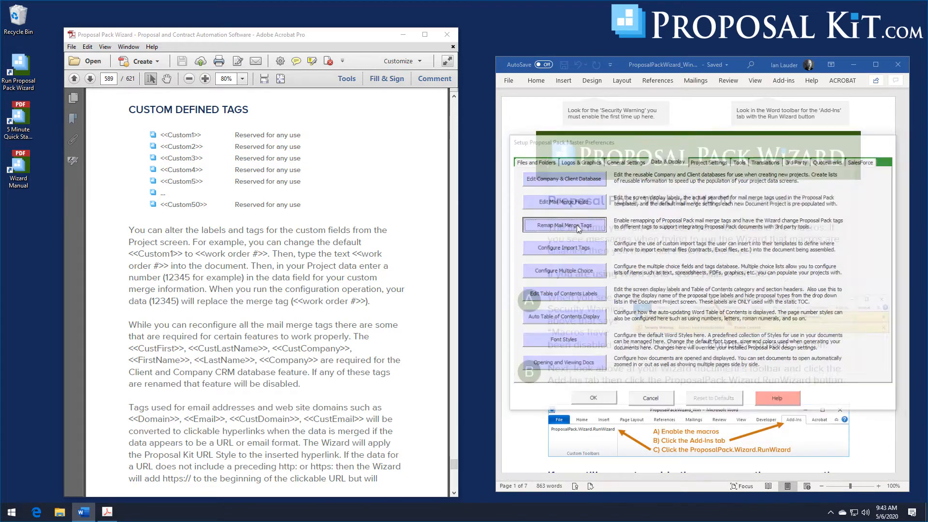
Open the mail merge tag remapping settings from the Data & Display preferences and view the Tags 1-5 page.
{"action": "left_click", "coordinate": [576, 224]}
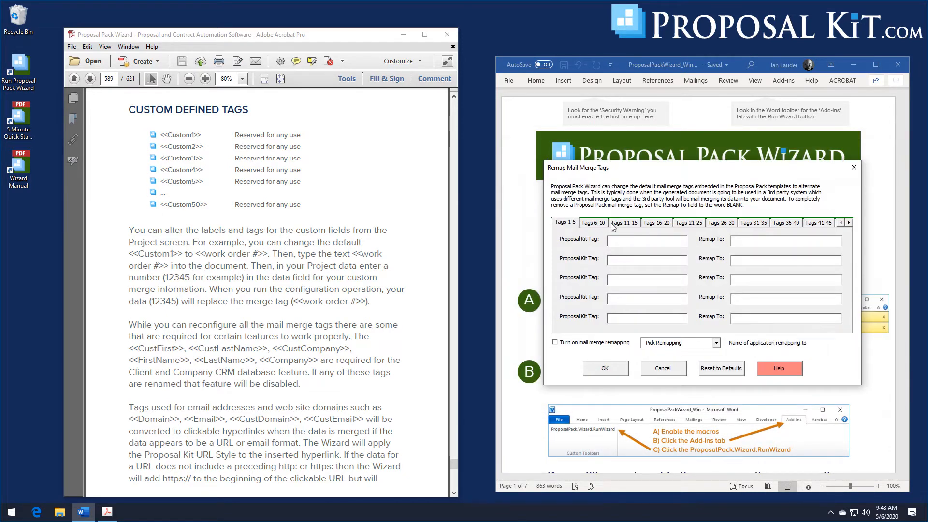
{"action": "left_click_drag", "start_coordinate": [657, 174], "coordinate": [657, 117]}
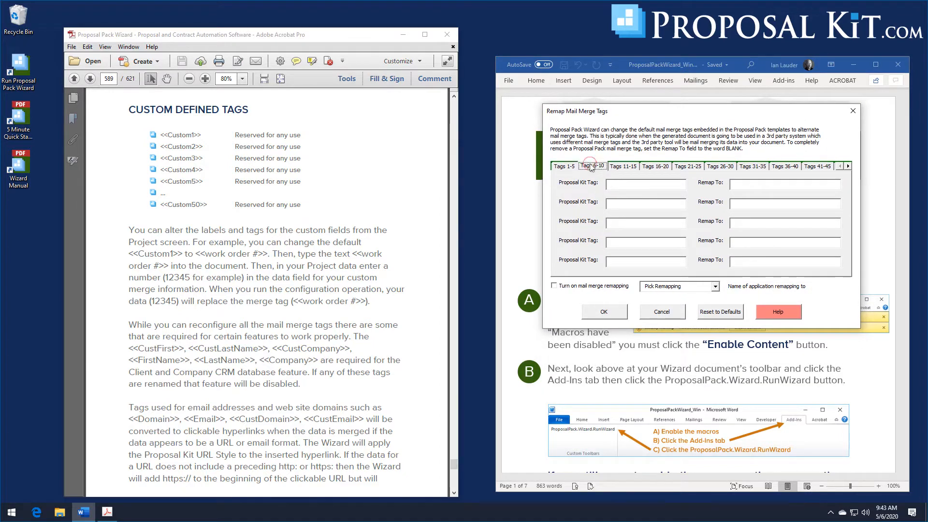
{"action": "left_click", "coordinate": [566, 169]}
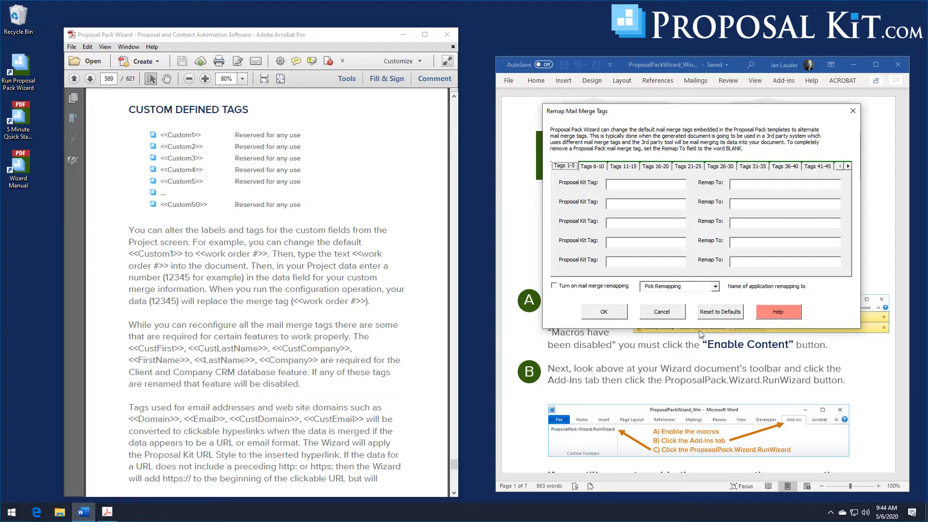
Load the QuoteWerks remapping preset to review its tag mappings and the other presets, and cancel the remapping settings.
{"action": "left_click", "coordinate": [716, 288]}
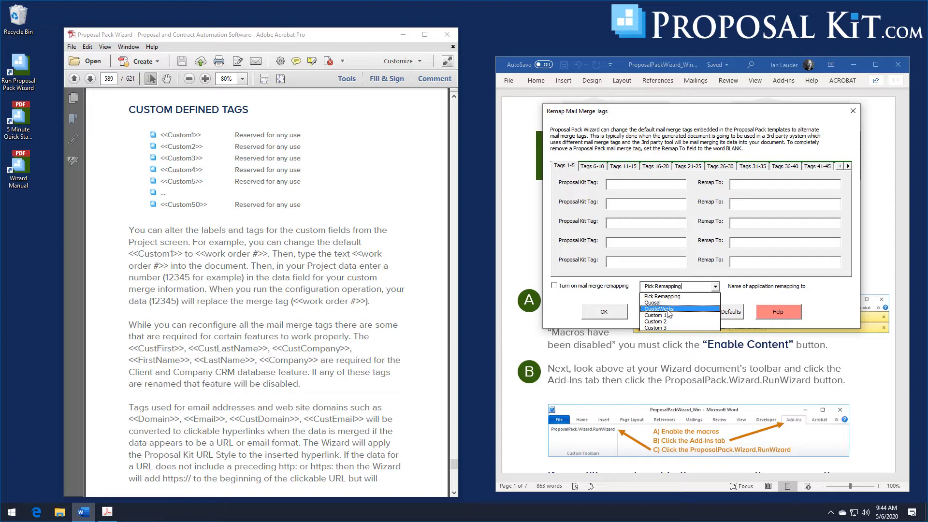
{"action": "left_click", "coordinate": [668, 310]}
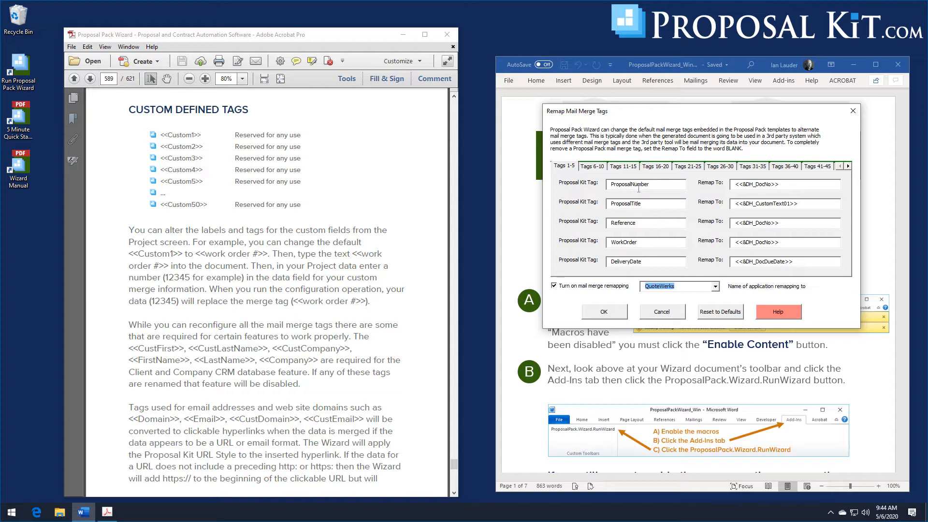
{"action": "left_click", "coordinate": [596, 166]}
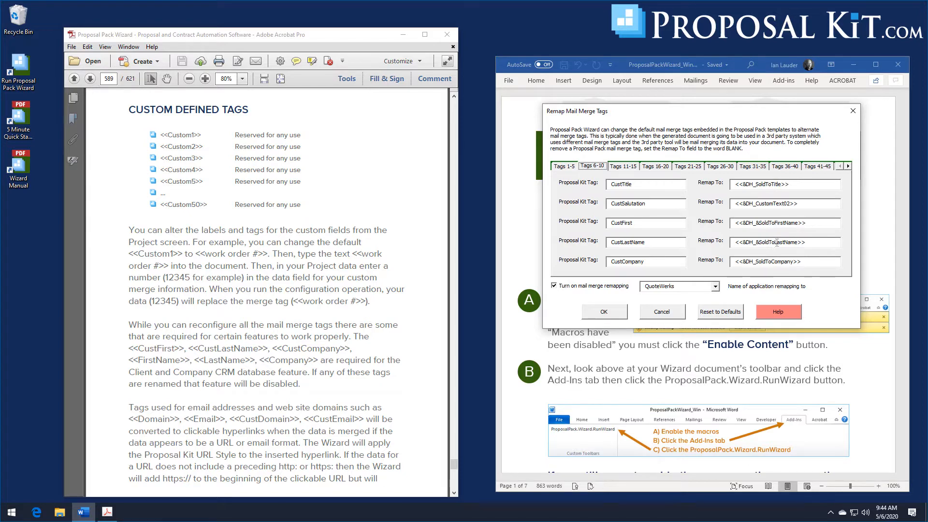
{"action": "left_click", "coordinate": [715, 287]}
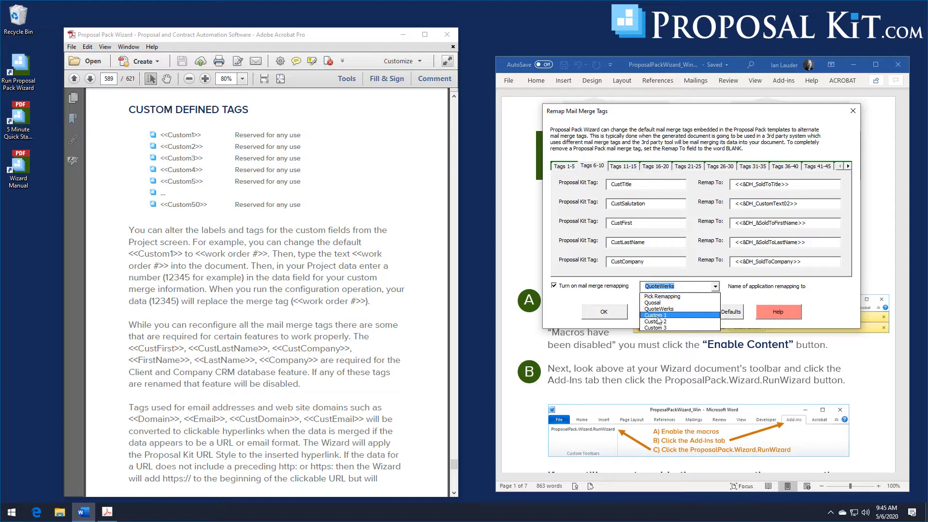
{"action": "left_click", "coordinate": [564, 311]}
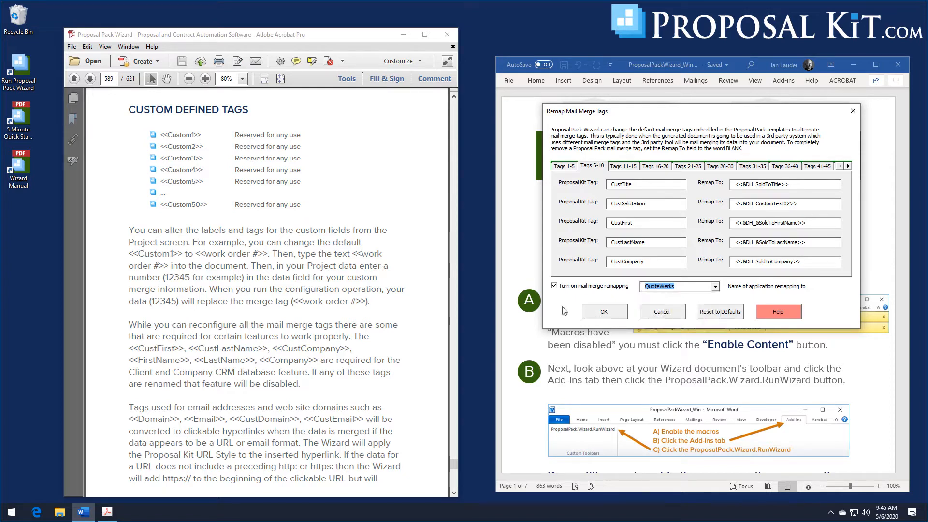
{"action": "left_click", "coordinate": [658, 314]}
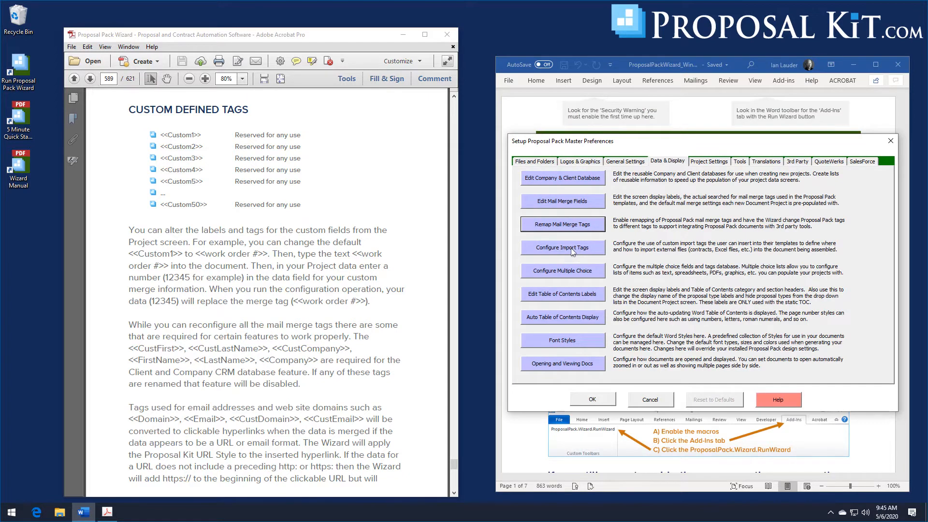
In the custom import tag settings, set the Import File Folder to the Example Files folder on the desktop.
{"action": "left_click", "coordinate": [570, 248]}
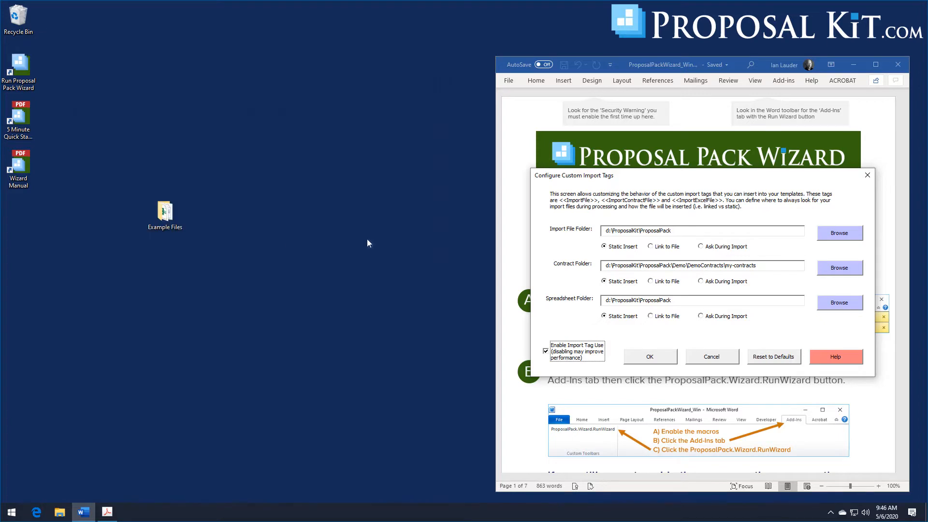
{"action": "double_click", "coordinate": [166, 213]}
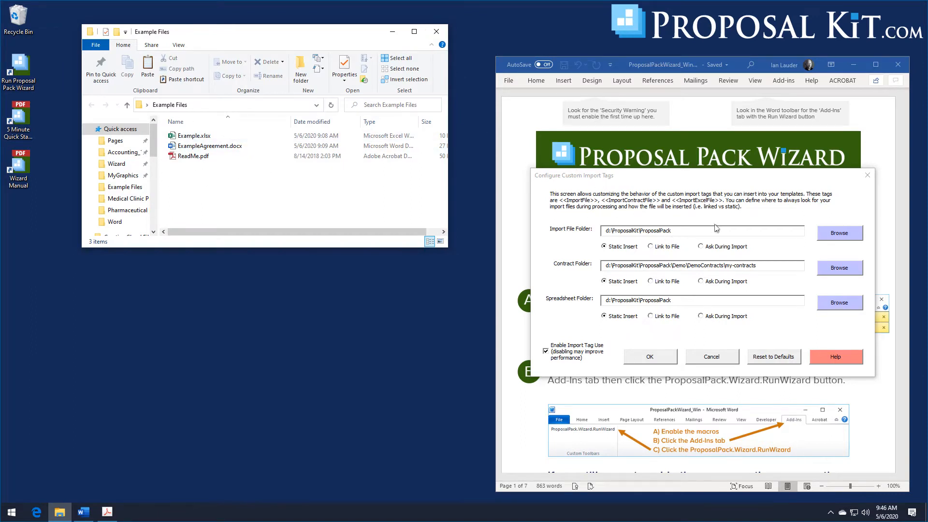
{"action": "left_click", "coordinate": [839, 234]}
{"action": "left_click", "coordinate": [839, 234]}
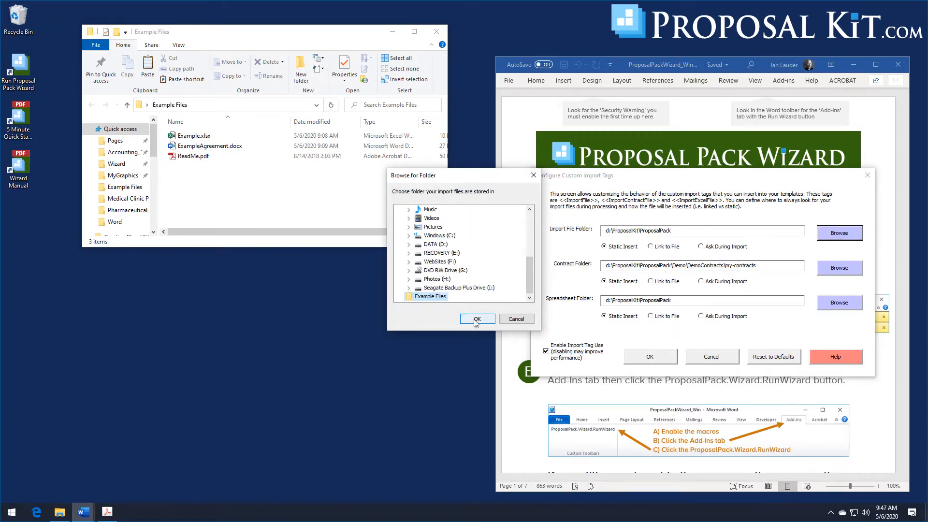
{"action": "left_click", "coordinate": [477, 319]}
Copy the import folder path into the Contract Folder and Spreadsheet Folder fields, and save the import tag settings.
{"action": "left_click_drag", "start_coordinate": [722, 230], "coordinate": [572, 237]}
{"action": "key", "text": "ctrl+c"}
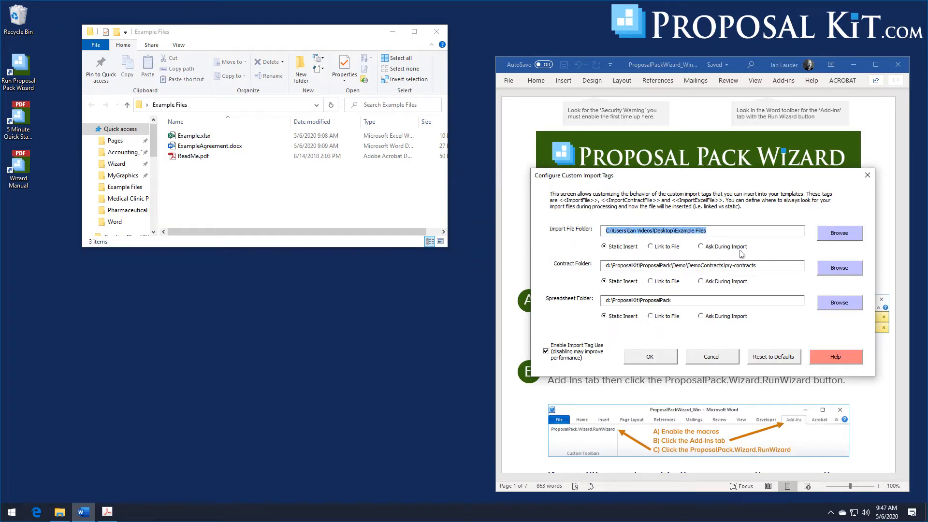
{"action": "left_click_drag", "start_coordinate": [765, 266], "coordinate": [602, 271]}
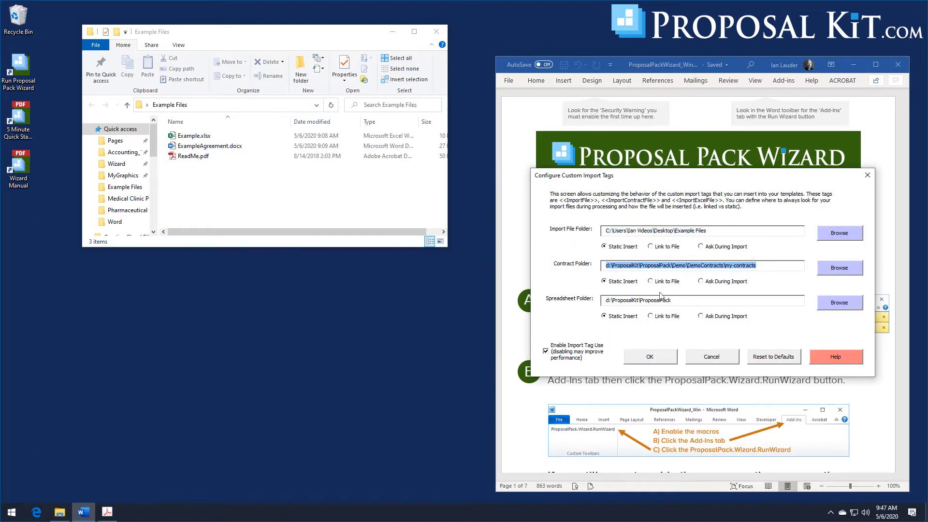
{"action": "key", "text": "ctrl+v"}
{"action": "left_click_drag", "start_coordinate": [679, 299], "coordinate": [595, 304]}
{"action": "key", "text": "ctrl+v"}
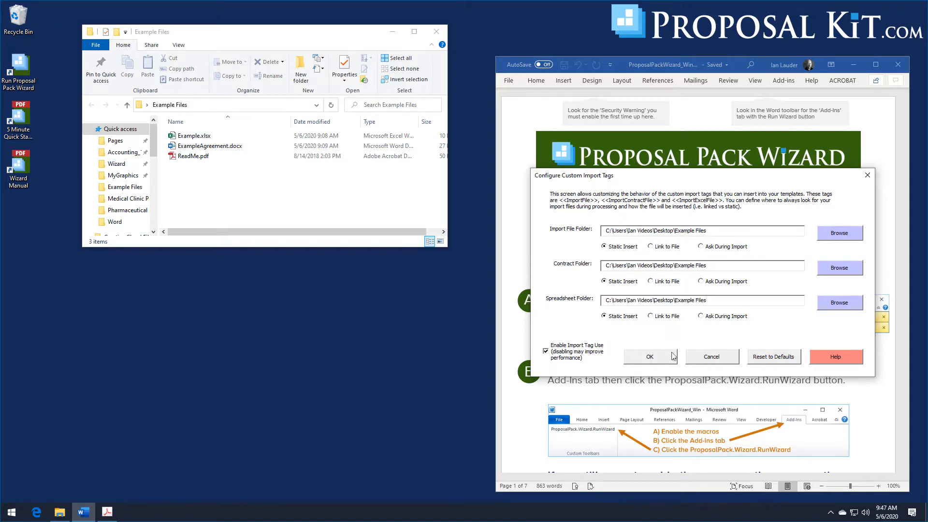
{"action": "left_click", "coordinate": [654, 358]}
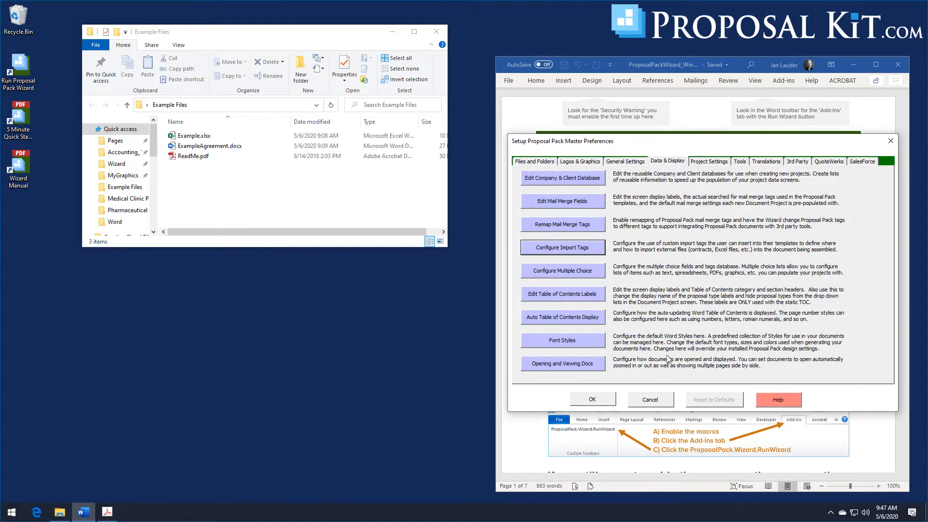
{"action": "left_click", "coordinate": [436, 33]}
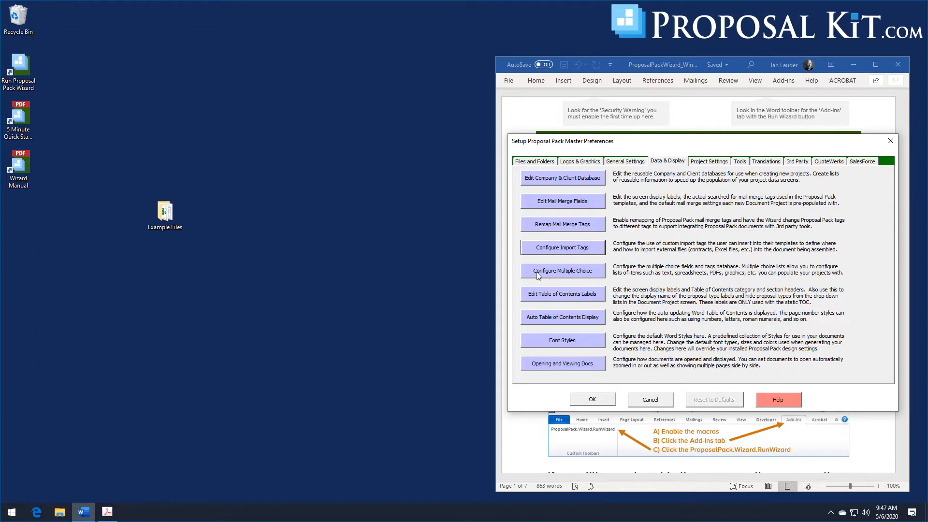
Examine the multiple choice configuration options and leave them without saving.
{"action": "left_click", "coordinate": [579, 274]}
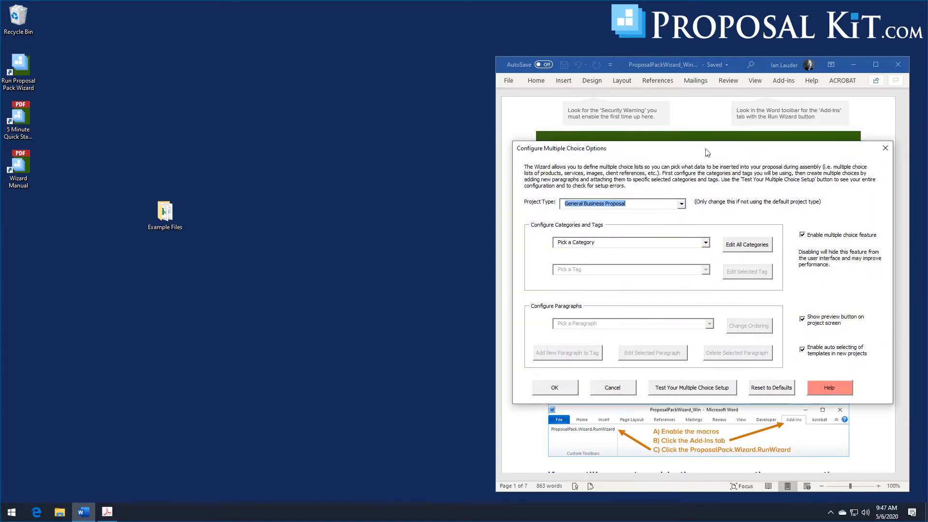
{"action": "left_click_drag", "start_coordinate": [707, 152], "coordinate": [705, 113]}
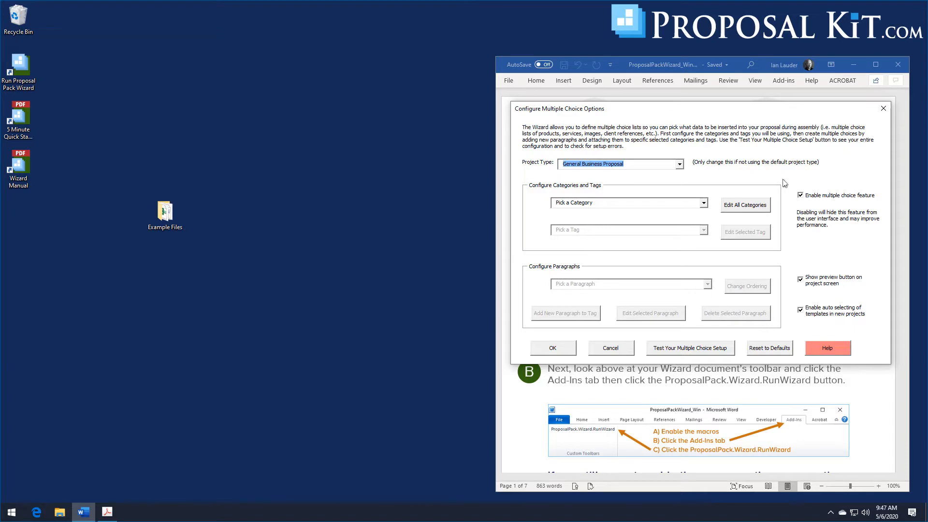
{"action": "left_click", "coordinate": [604, 347]}
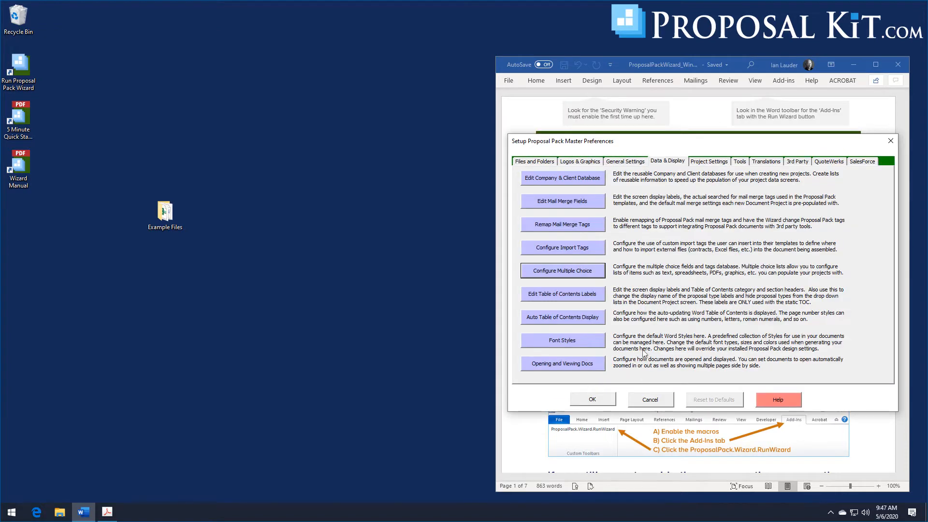
Save the master preferences and open the document picker for the new project.
{"action": "left_click", "coordinate": [604, 404]}
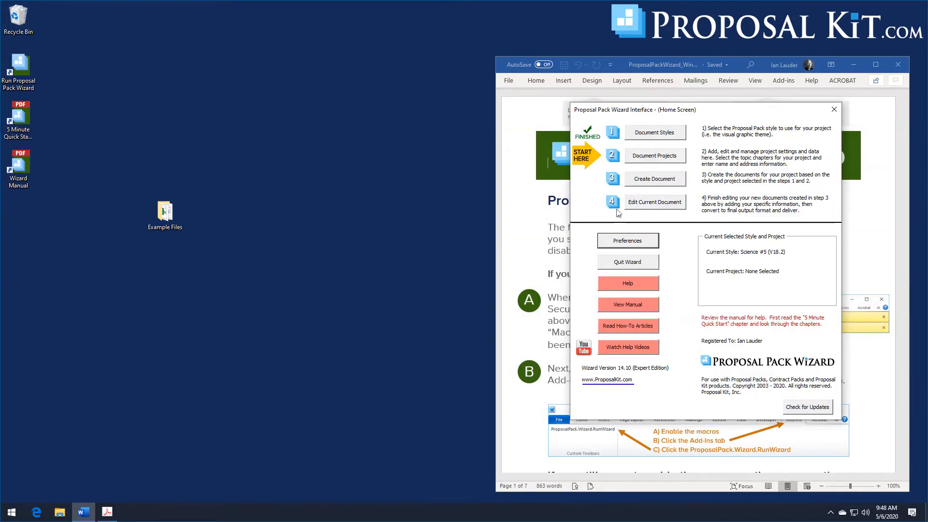
{"action": "left_click", "coordinate": [662, 161]}
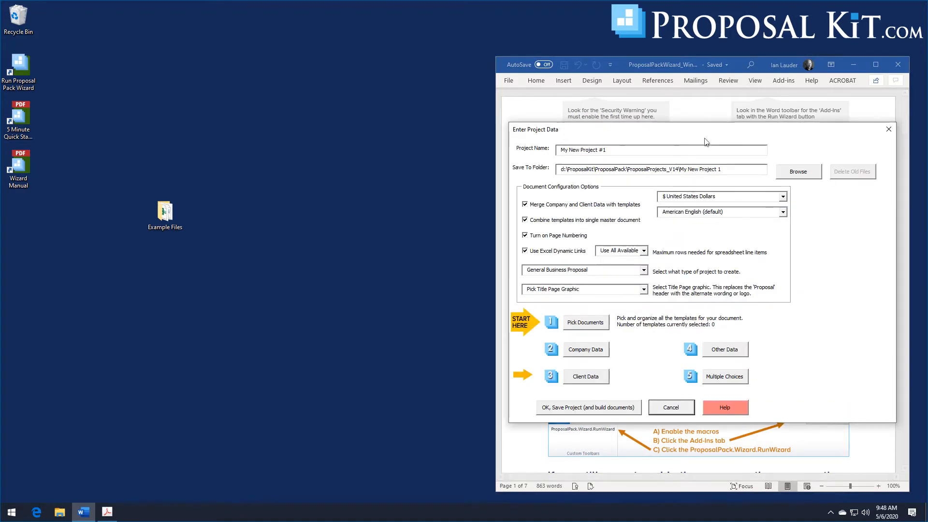
{"action": "left_click", "coordinate": [606, 312]}
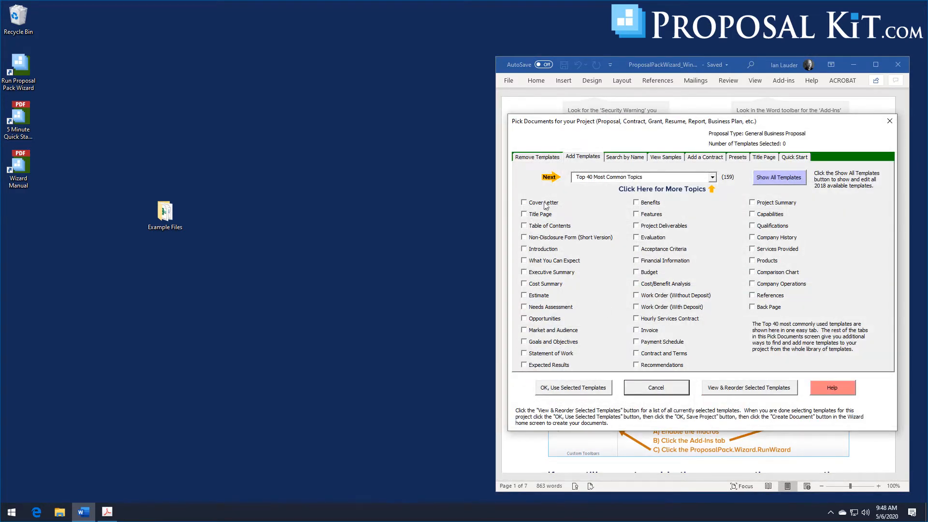
Select the Cover Letter, Title Page, Company History, Back Page and Invoice templates for the project.
{"action": "left_click", "coordinate": [545, 204]}
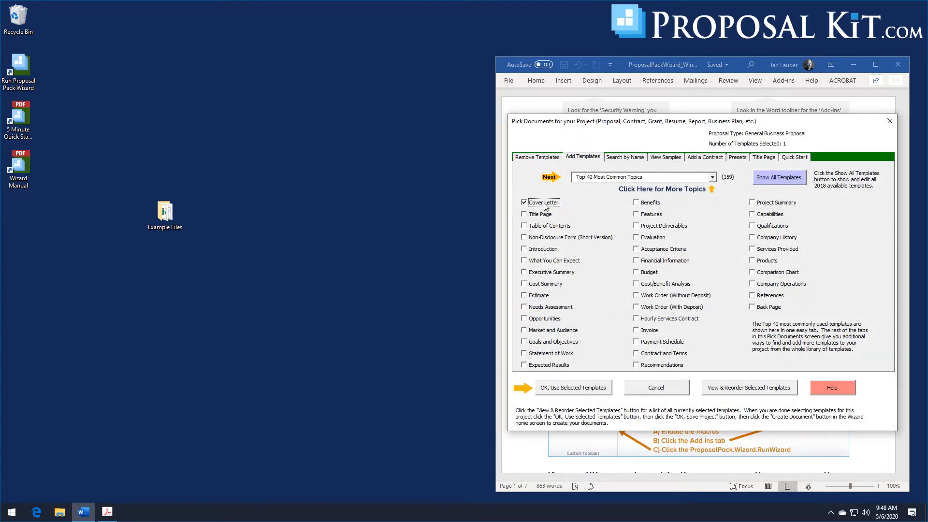
{"action": "left_click", "coordinate": [542, 216]}
{"action": "left_click", "coordinate": [765, 242]}
{"action": "left_click", "coordinate": [772, 309]}
{"action": "left_click", "coordinate": [637, 330]}
Limit the full template list to those selected in the project, and open the Title Page stock template for editing.
{"action": "left_click", "coordinate": [781, 177]}
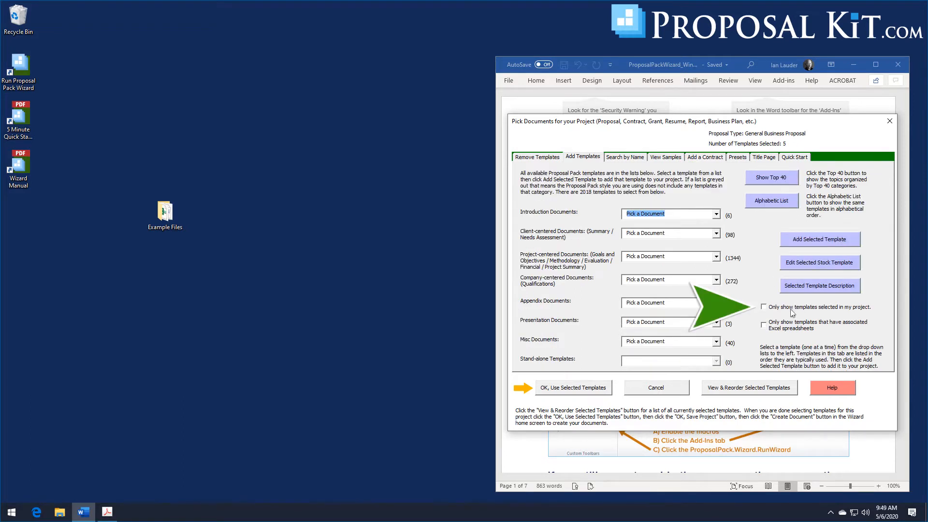
{"action": "left_click", "coordinate": [807, 309]}
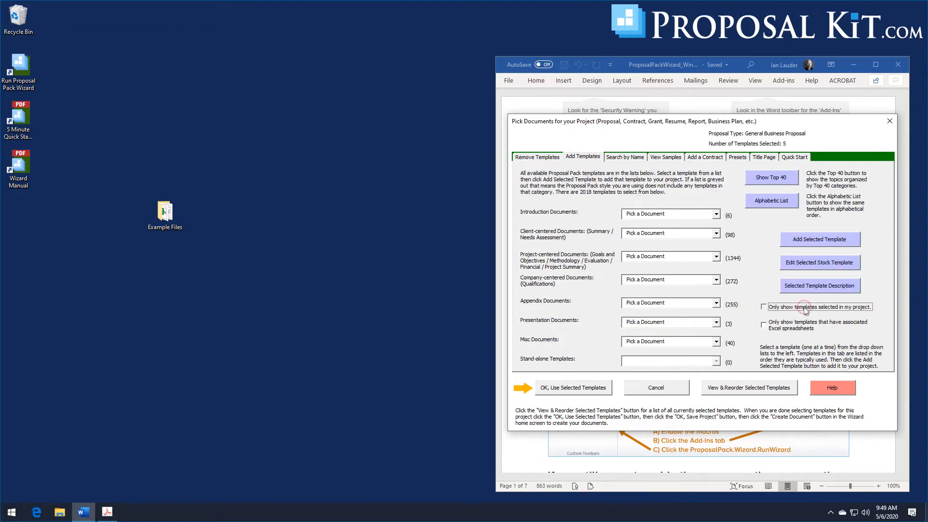
{"action": "left_click", "coordinate": [716, 216]}
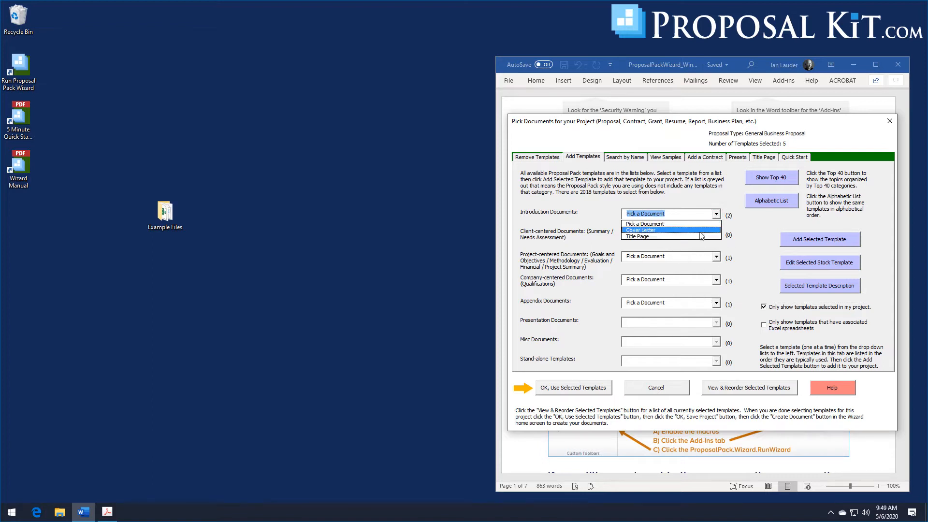
{"action": "left_click", "coordinate": [638, 237]}
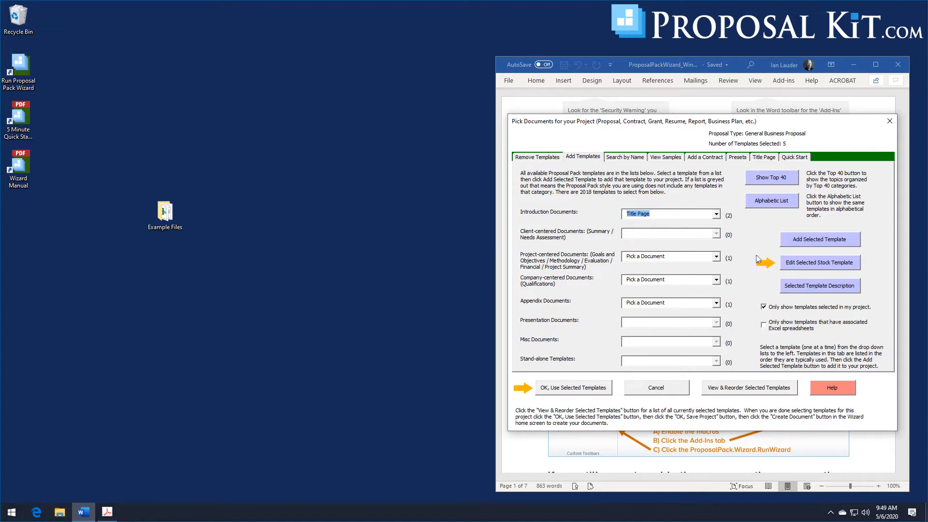
{"action": "left_click", "coordinate": [799, 262]}
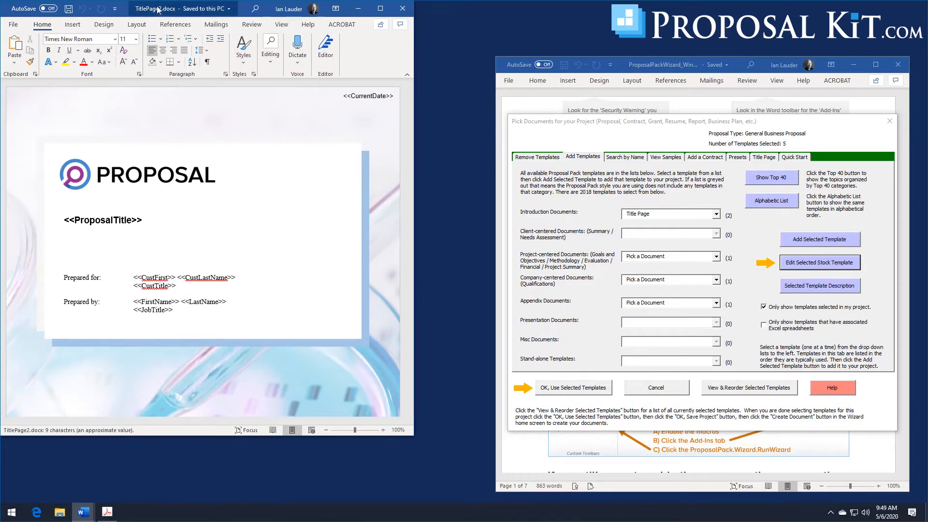
{"action": "left_click_drag", "start_coordinate": [156, 4], "coordinate": [212, 22]}
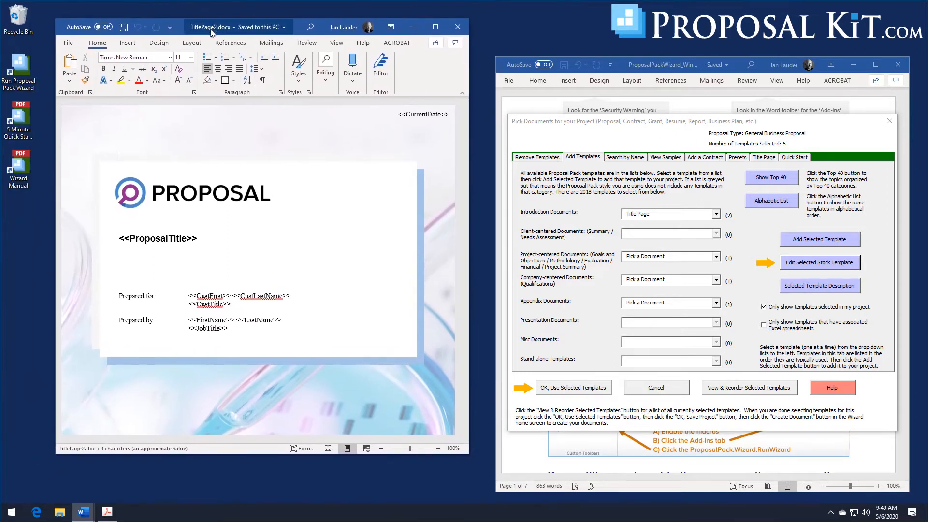
Examine the CurrentDate, ProposalTitle and contact merge tags in the Title Page template, and close the document.
{"action": "left_click", "coordinate": [415, 114]}
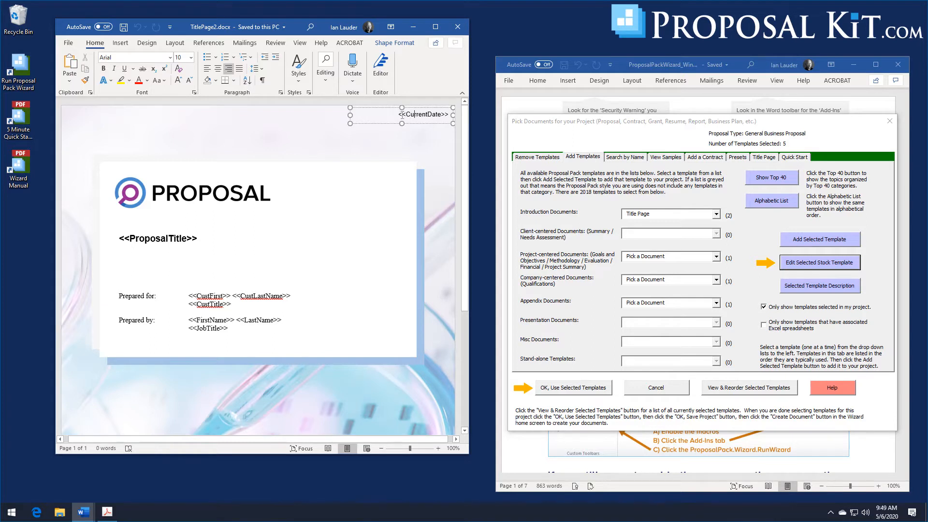
{"action": "left_click_drag", "start_coordinate": [398, 114], "coordinate": [451, 115]}
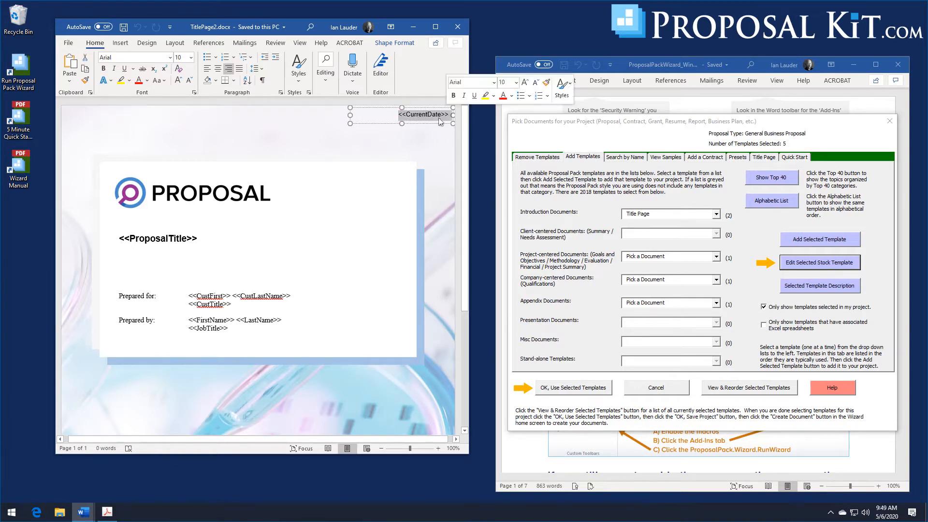
{"action": "left_click", "coordinate": [419, 114]}
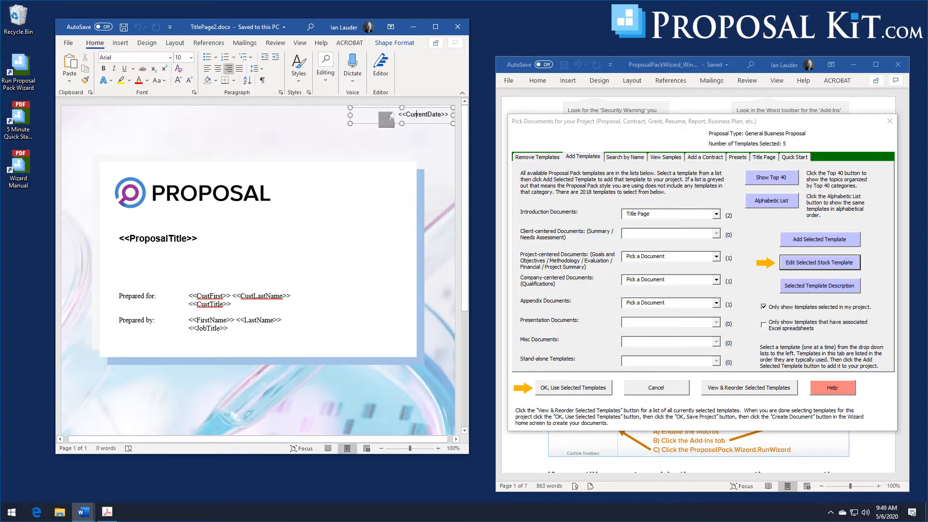
{"action": "left_click_drag", "start_coordinate": [399, 115], "coordinate": [406, 115]}
{"action": "double_click", "coordinate": [441, 113]}
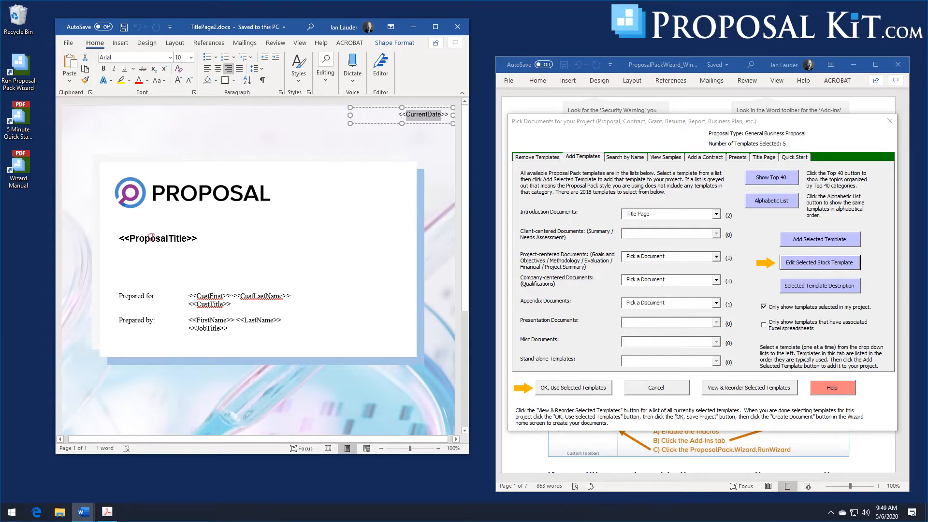
{"action": "left_click", "coordinate": [150, 238]}
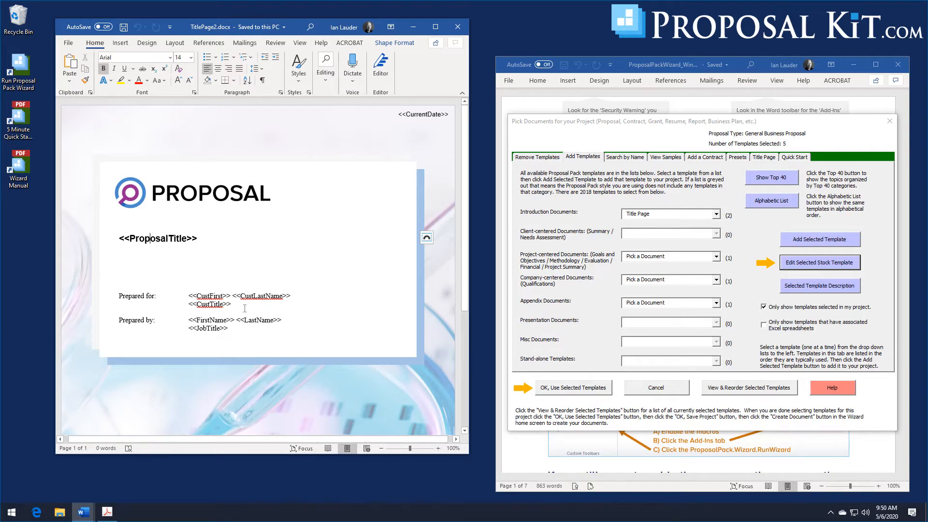
{"action": "scroll", "coordinate": [314, 320], "scroll_direction": "down", "scroll_amount": 6}
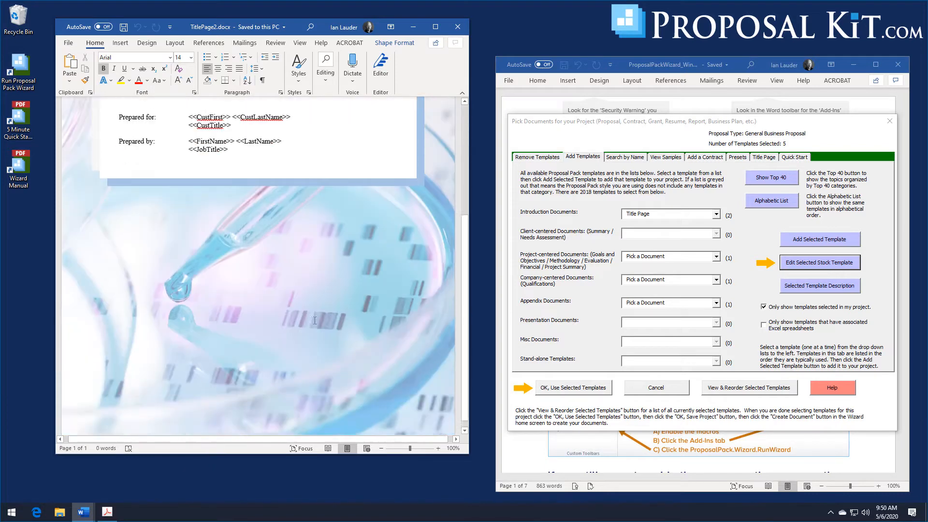
{"action": "scroll", "coordinate": [314, 320], "scroll_direction": "up", "scroll_amount": 5}
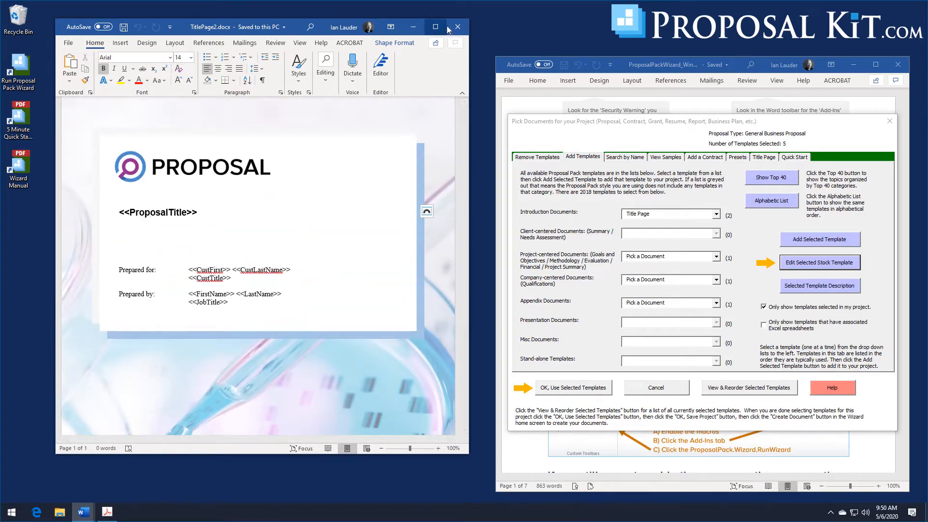
{"action": "left_click", "coordinate": [457, 28]}
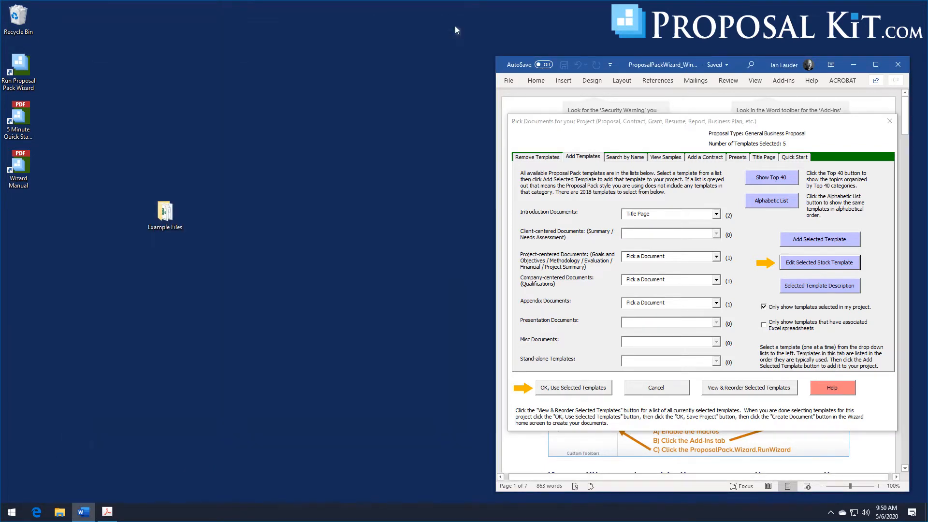
Choose Invoice from the project-centered documents and open its stock template for editing.
{"action": "left_click", "coordinate": [658, 256]}
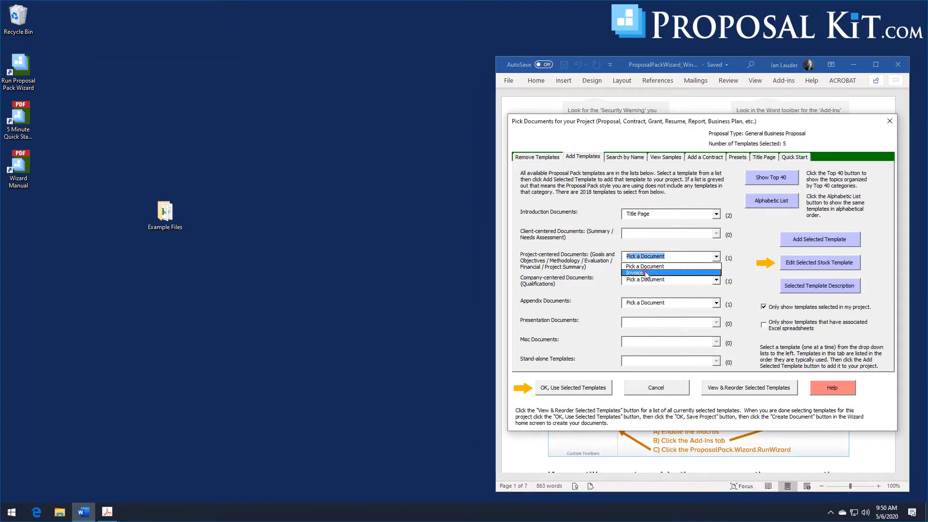
{"action": "left_click", "coordinate": [645, 273]}
{"action": "left_click", "coordinate": [811, 265]}
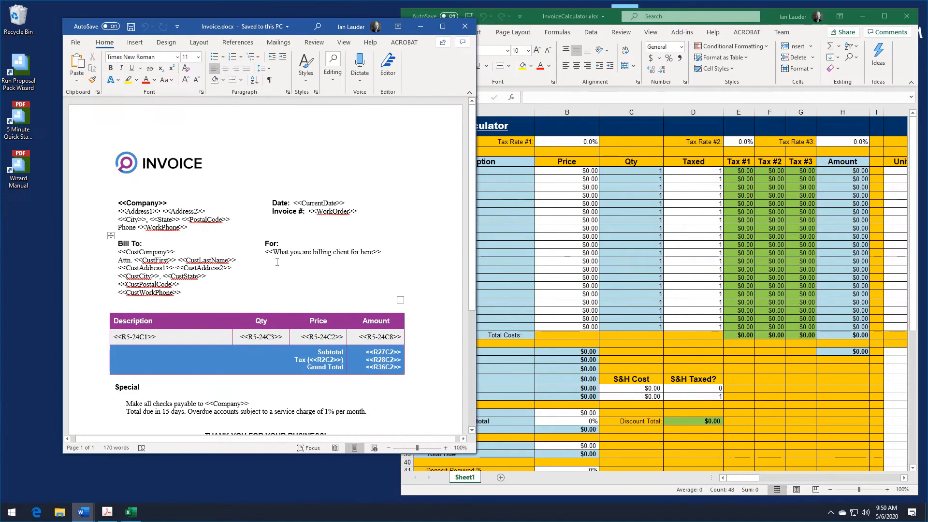
Examine the Invoice template's billing description placeholder, the spreadsheet instructions below the table and the footer tag.
{"action": "left_click", "coordinate": [275, 254]}
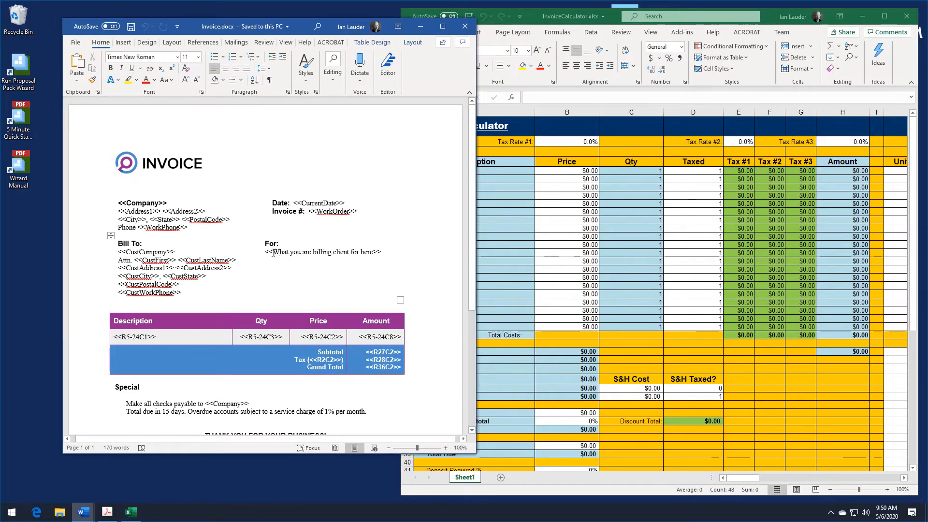
{"action": "double_click", "coordinate": [266, 252]}
{"action": "left_click", "coordinate": [319, 253]}
{"action": "scroll", "coordinate": [209, 308], "scroll_direction": "down", "scroll_amount": 5}
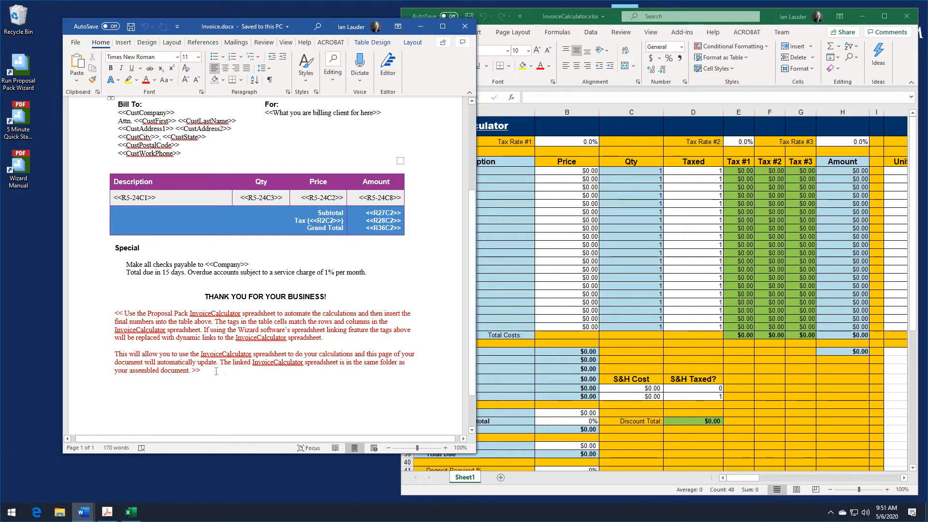
{"action": "scroll", "coordinate": [226, 370], "scroll_direction": "down", "scroll_amount": 2}
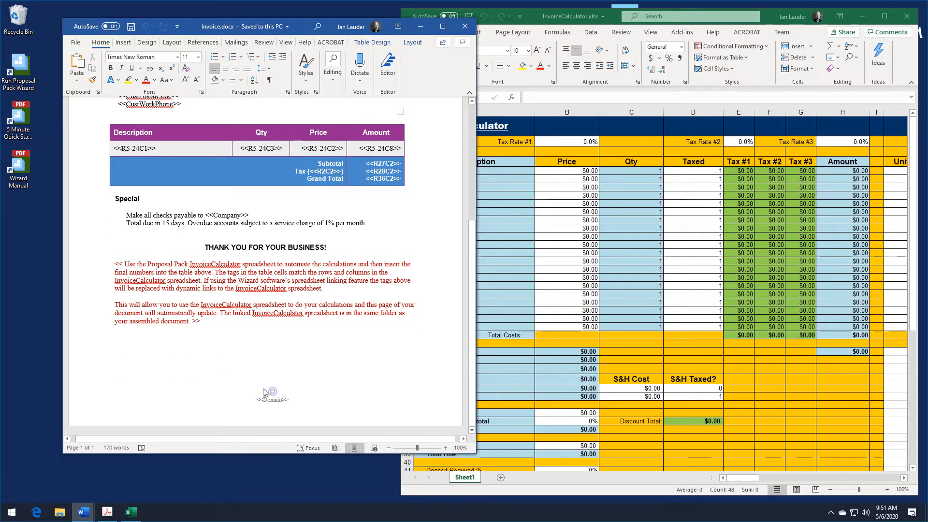
{"action": "scroll", "coordinate": [290, 402], "scroll_direction": "up", "scroll_amount": 6}
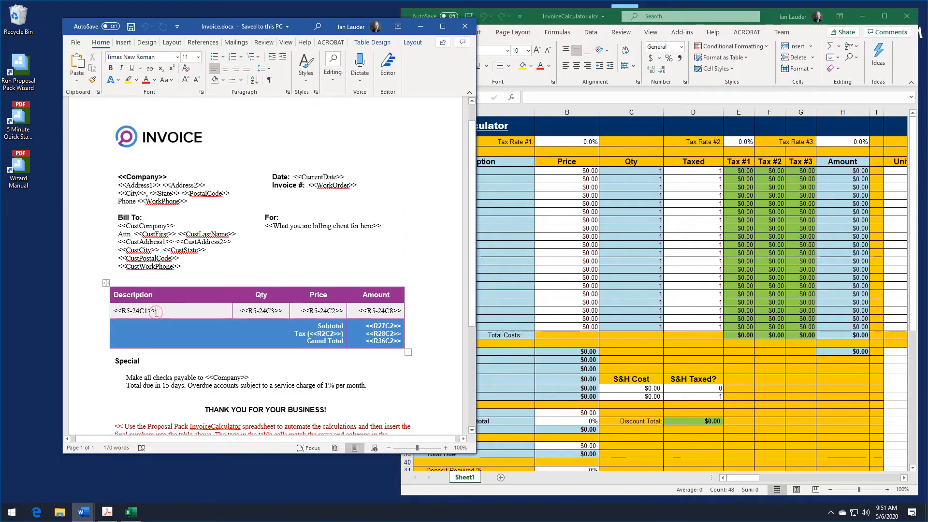
Compare the row and column tags in the invoice table with the InvoiceCalculator spreadsheet cells, and close both files.
{"action": "left_click", "coordinate": [115, 311]}
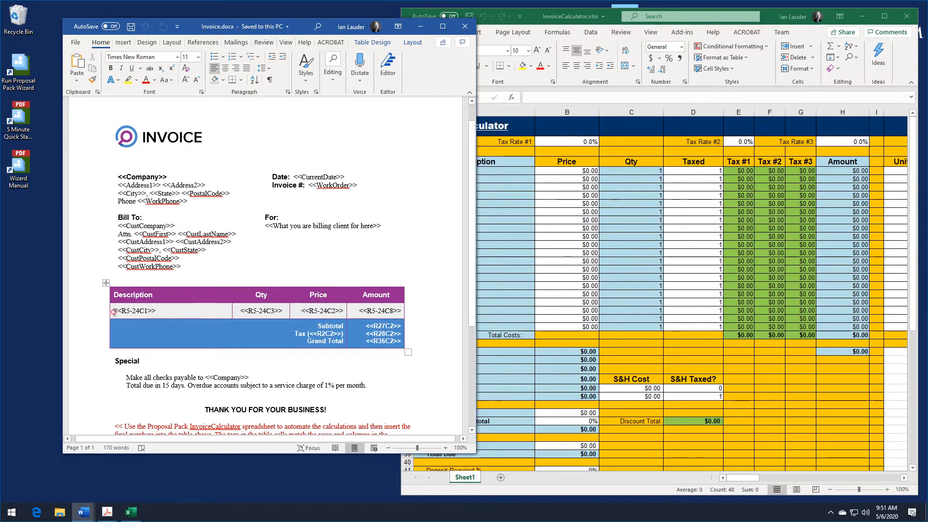
{"action": "left_click_drag", "start_coordinate": [120, 312], "coordinate": [135, 312]}
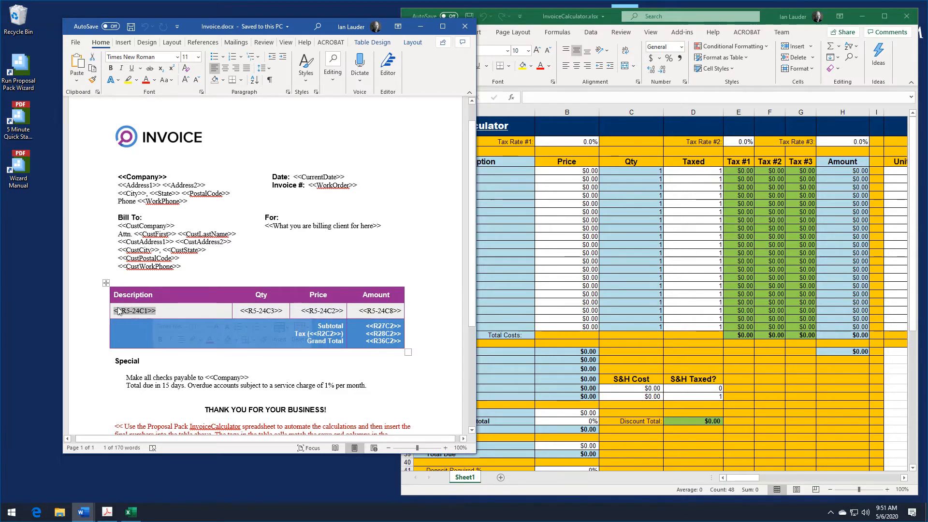
{"action": "left_click", "coordinate": [262, 313]}
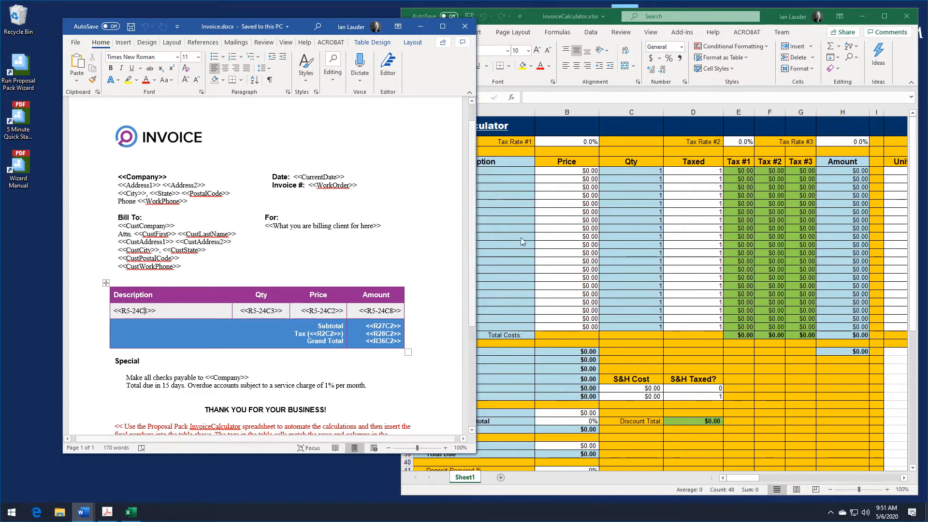
{"action": "left_click", "coordinate": [613, 16]}
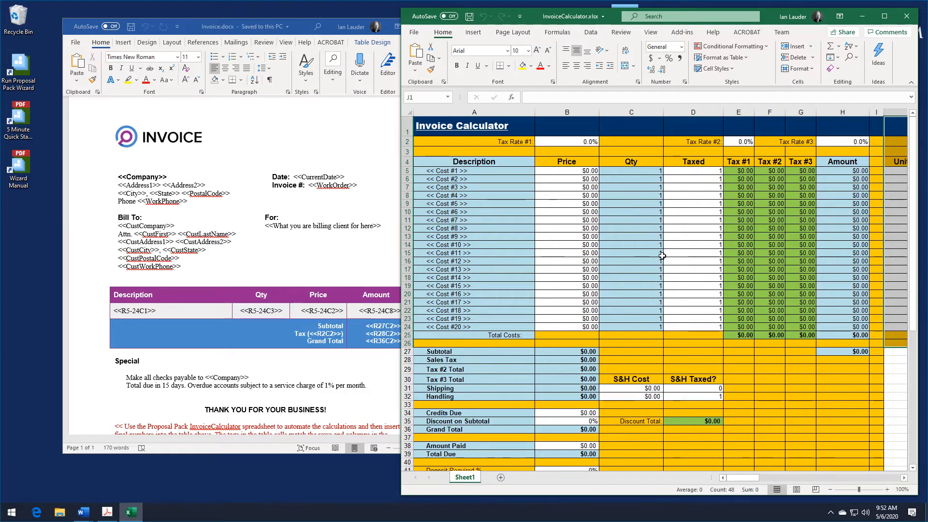
{"action": "scroll", "coordinate": [661, 337], "scroll_direction": "down", "scroll_amount": 2}
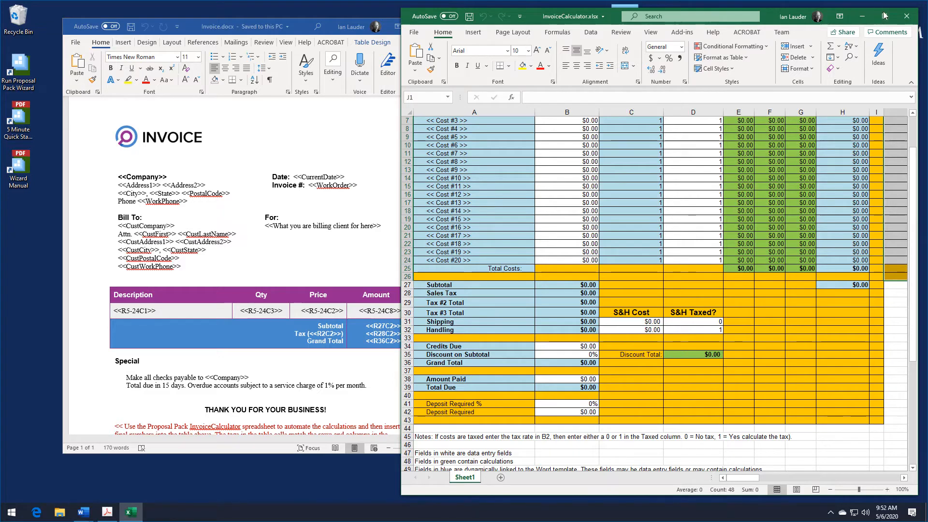
{"action": "left_click", "coordinate": [907, 16]}
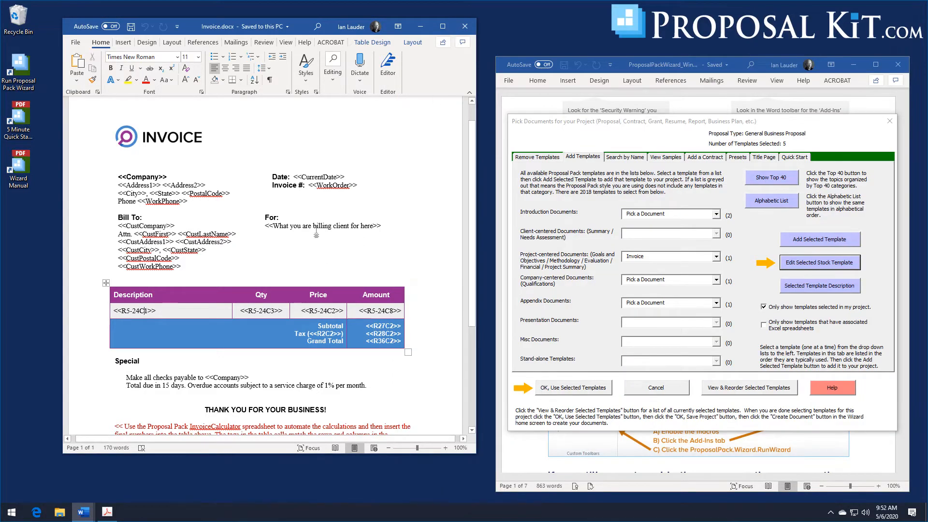
{"action": "left_click", "coordinate": [464, 26]}
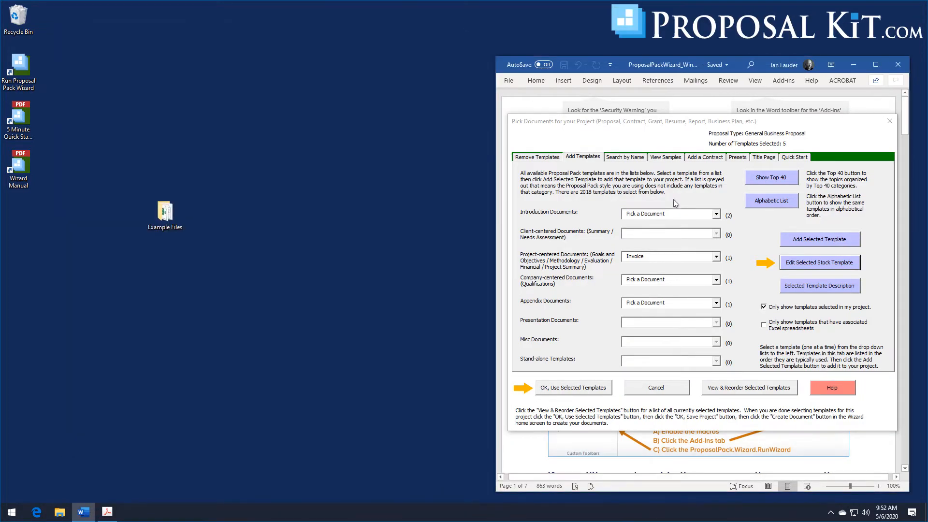
Choose Company History from the company-centered documents and open its stock template for editing.
{"action": "left_click", "coordinate": [716, 280]}
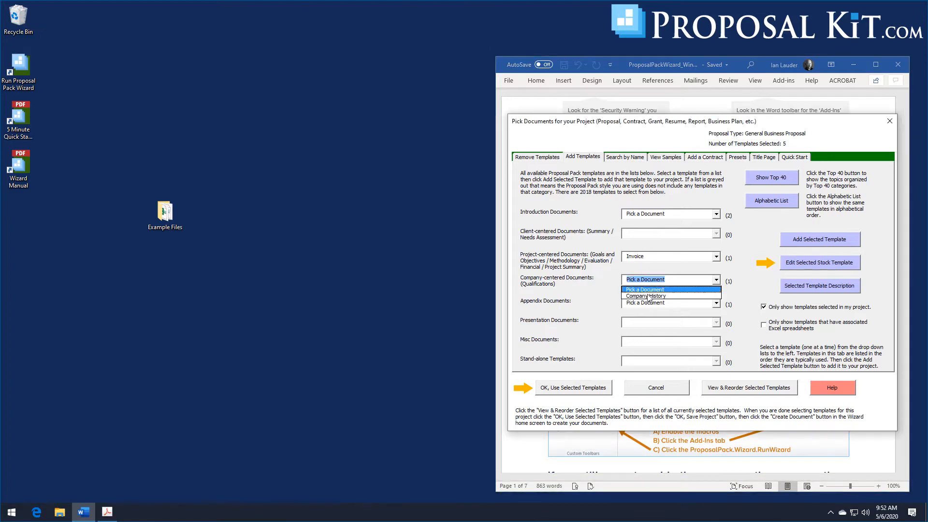
{"action": "left_click", "coordinate": [649, 300]}
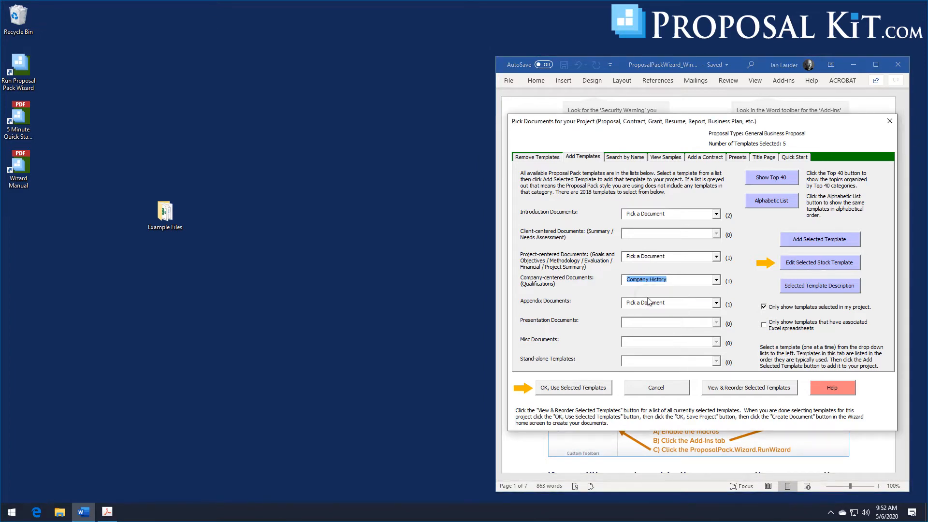
{"action": "left_click", "coordinate": [807, 263]}
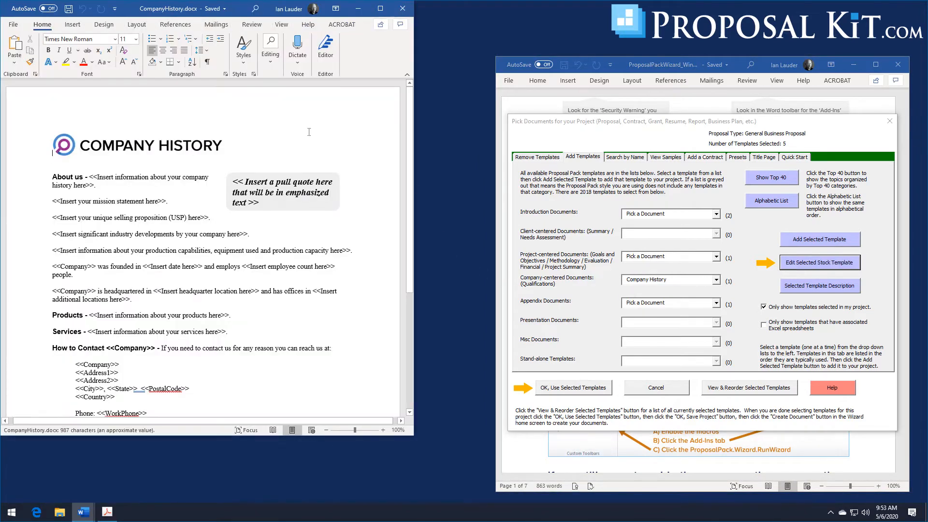
Examine the company merge tags and fill-in placeholders throughout the Company History template, and close the document.
{"action": "scroll", "coordinate": [87, 289], "scroll_direction": "down", "scroll_amount": 4}
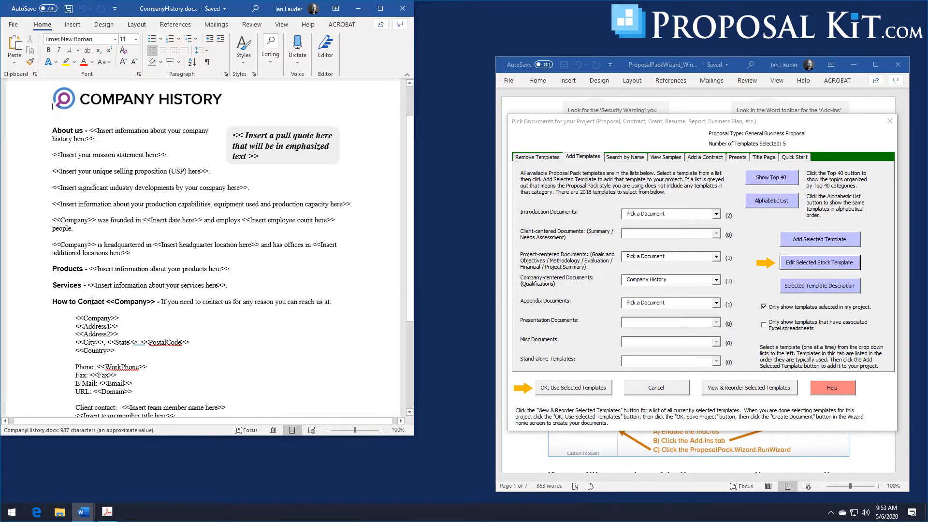
{"action": "scroll", "coordinate": [99, 308], "scroll_direction": "up", "scroll_amount": 4}
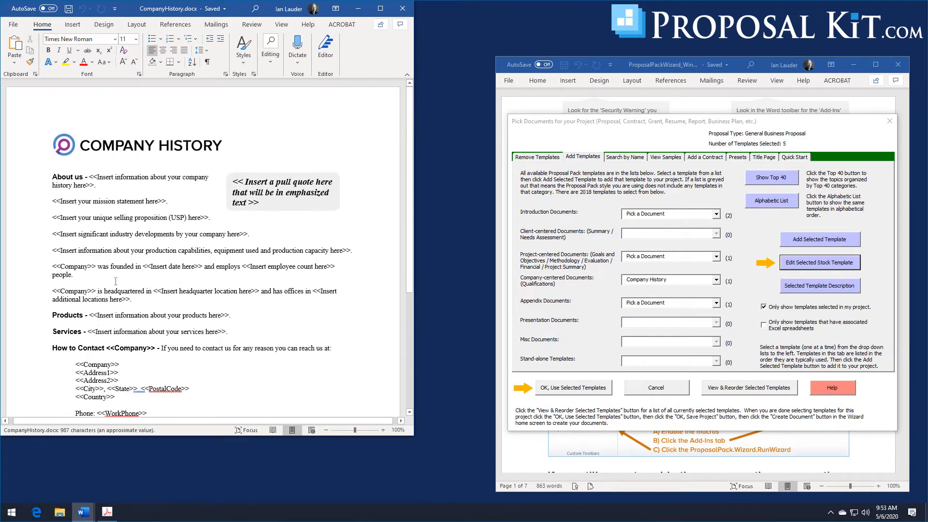
{"action": "scroll", "coordinate": [116, 281], "scroll_direction": "down", "scroll_amount": 6}
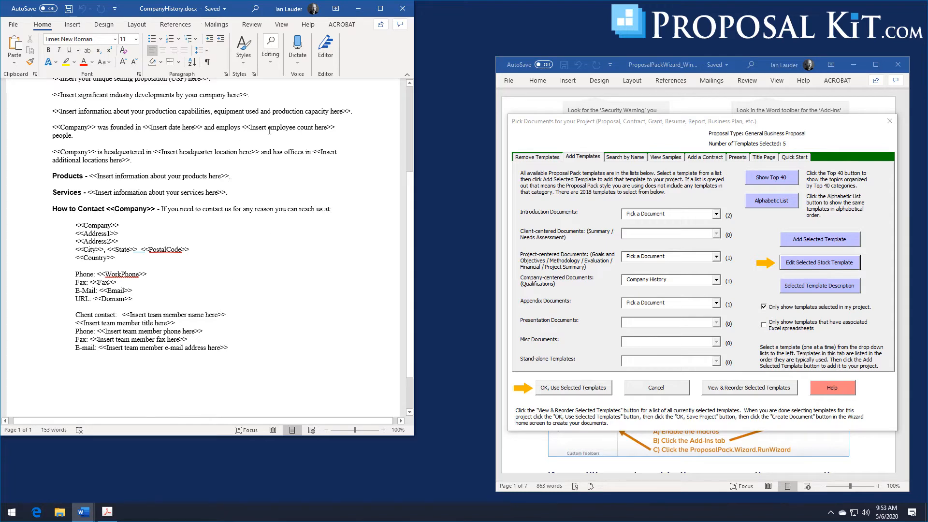
{"action": "scroll", "coordinate": [269, 131], "scroll_direction": "up", "scroll_amount": 5}
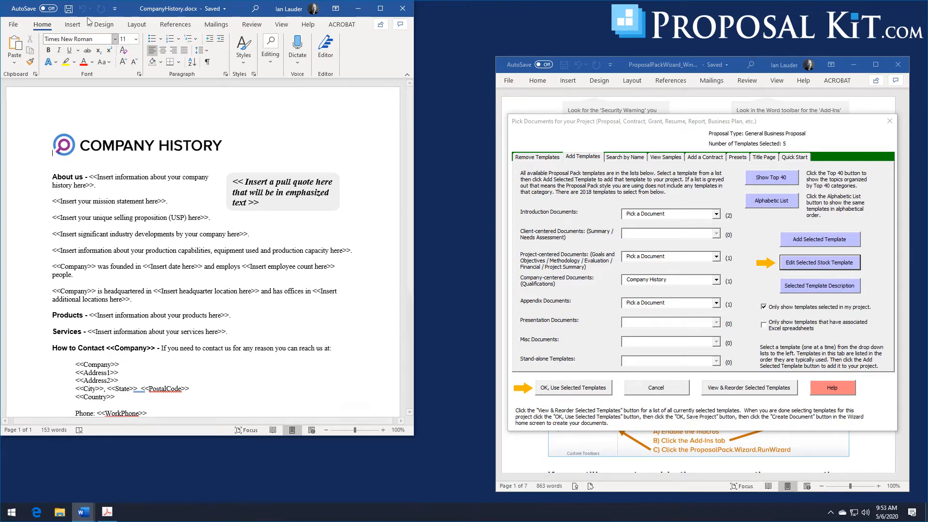
{"action": "left_click_drag", "start_coordinate": [132, 10], "coordinate": [188, 26]}
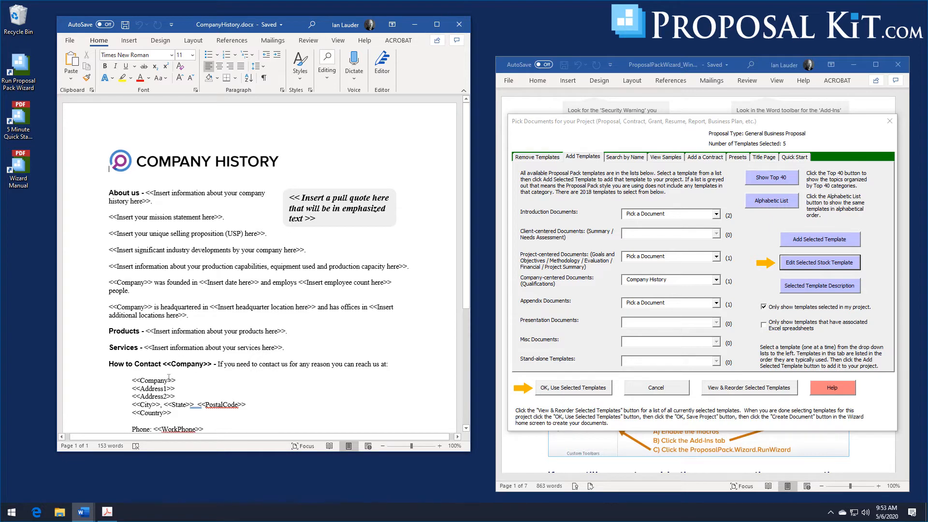
{"action": "left_click", "coordinate": [459, 25]}
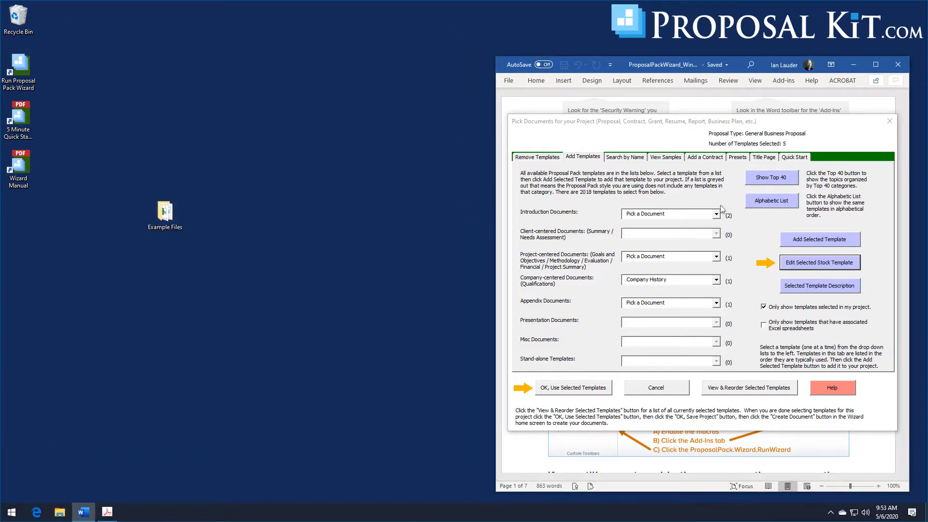
Accept the selected templates and enable Excel dynamic links for the project.
{"action": "left_click", "coordinate": [591, 387]}
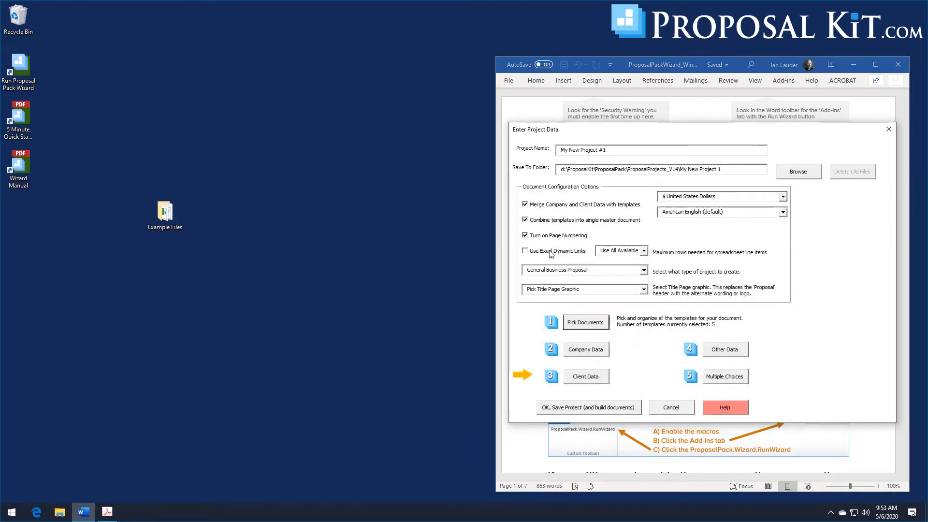
{"action": "left_click", "coordinate": [528, 254]}
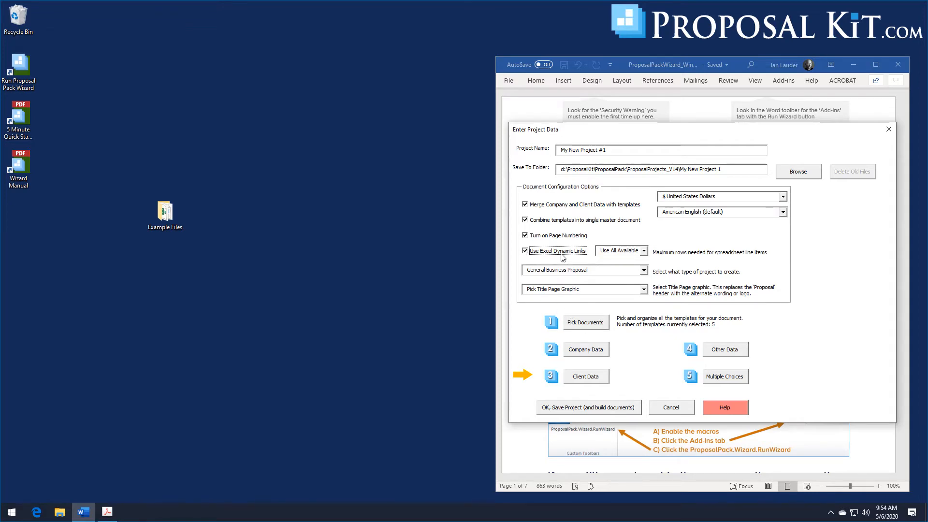
Revisit the document picker, accept its selection again and open the project's company data form.
{"action": "left_click", "coordinate": [585, 323]}
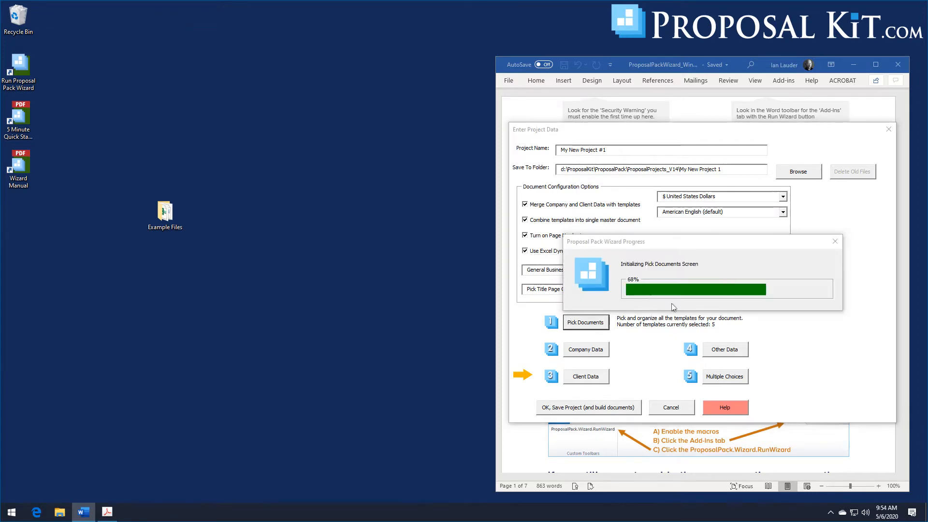
{"action": "left_click", "coordinate": [595, 390]}
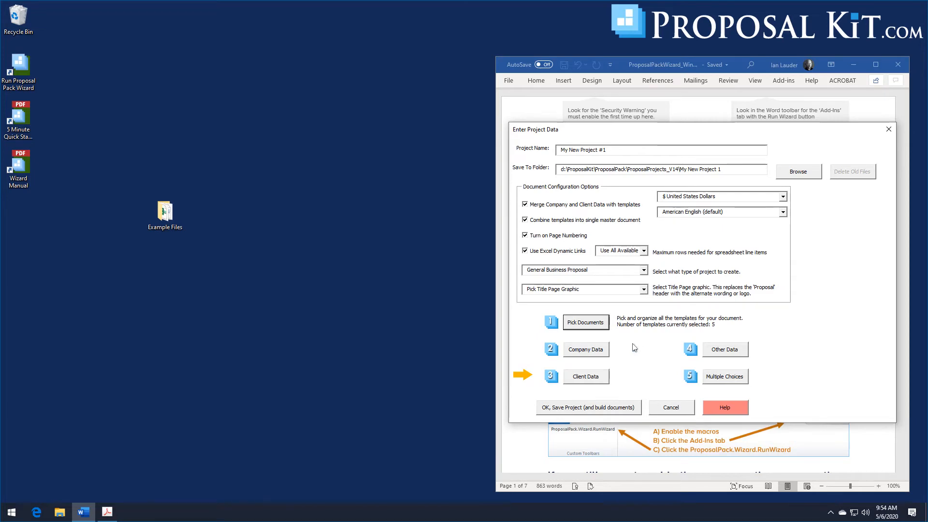
{"action": "left_click", "coordinate": [584, 352]}
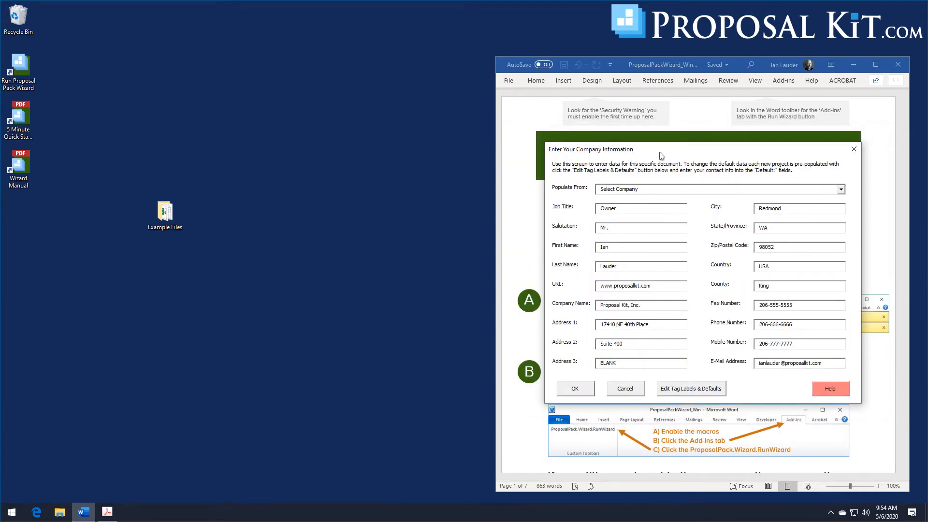
Examine the company merge tag labels and default values, and leave the label editor without making changes.
{"action": "left_click_drag", "start_coordinate": [660, 149], "coordinate": [654, 122]}
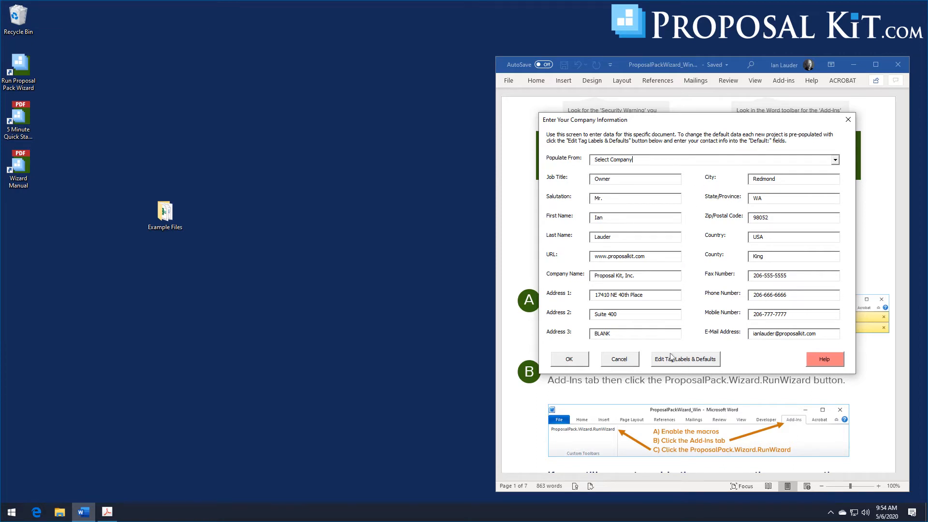
{"action": "left_click", "coordinate": [688, 361]}
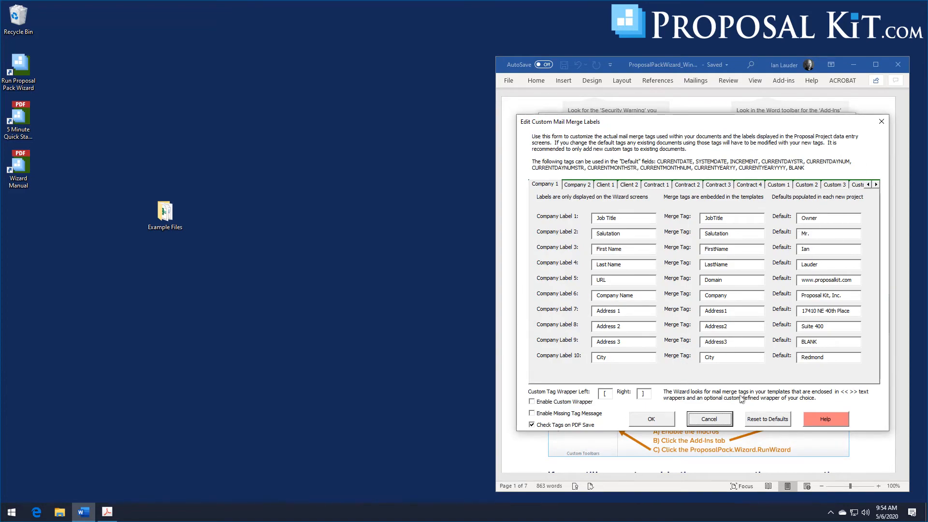
{"action": "left_click", "coordinate": [707, 419]}
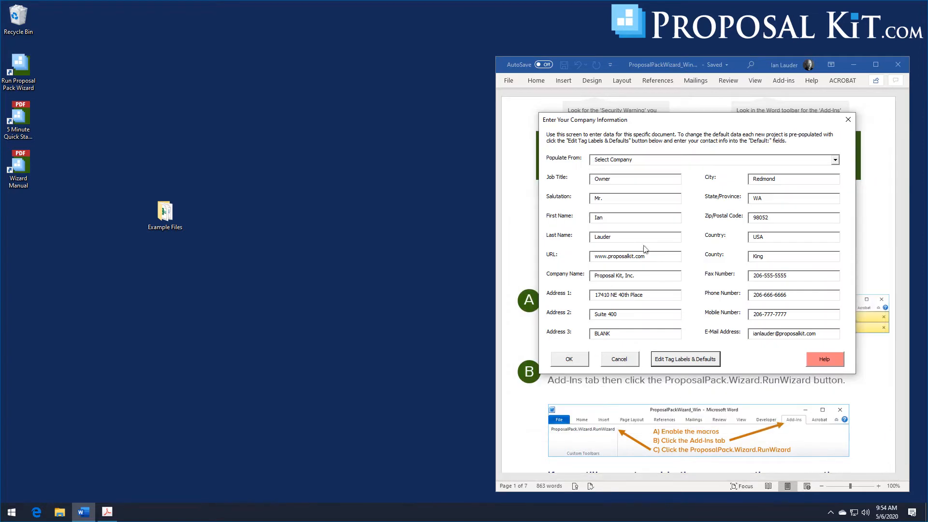
Accept the project's company information and its pre-populated client data.
{"action": "left_click", "coordinate": [568, 360]}
{"action": "left_click", "coordinate": [591, 376]}
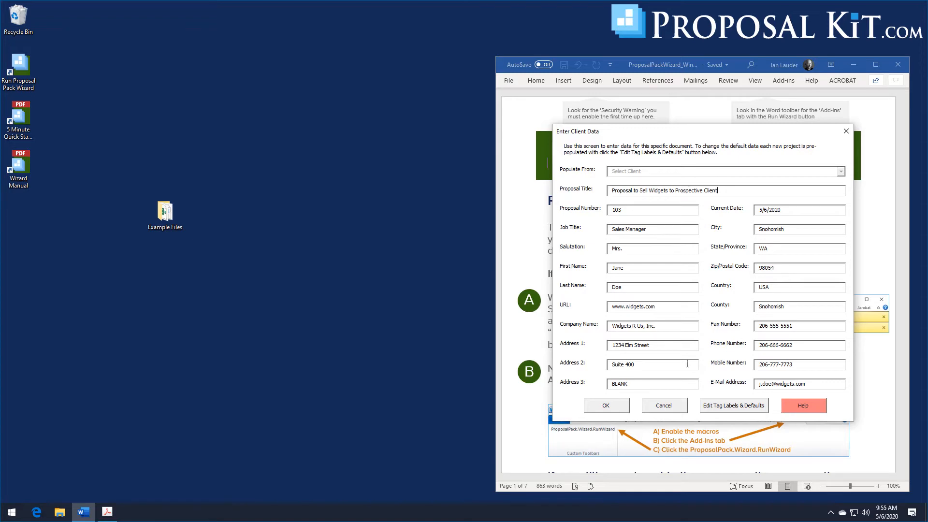
{"action": "left_click", "coordinate": [615, 407]}
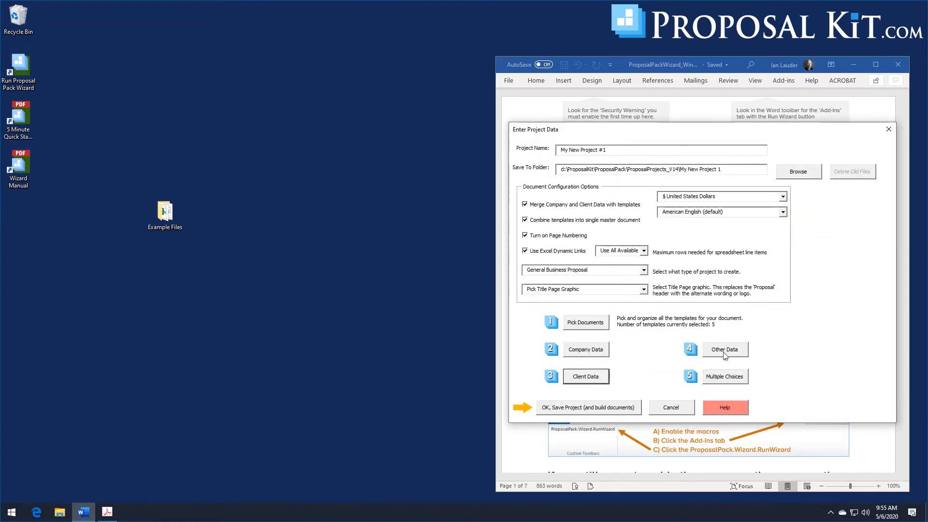
Review the contract and custom merge fields in the project's other data, and accept them.
{"action": "left_click", "coordinate": [725, 354]}
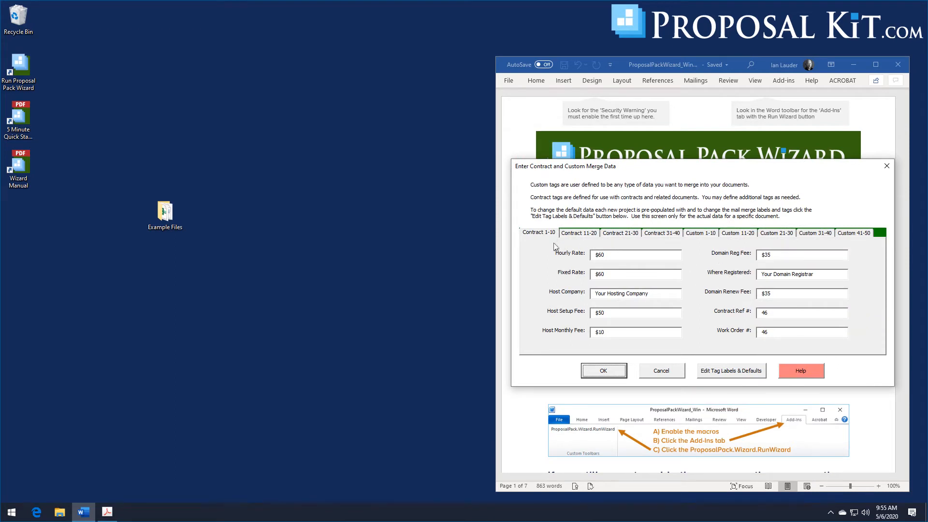
{"action": "left_click", "coordinate": [858, 232]}
{"action": "left_click", "coordinate": [820, 234]}
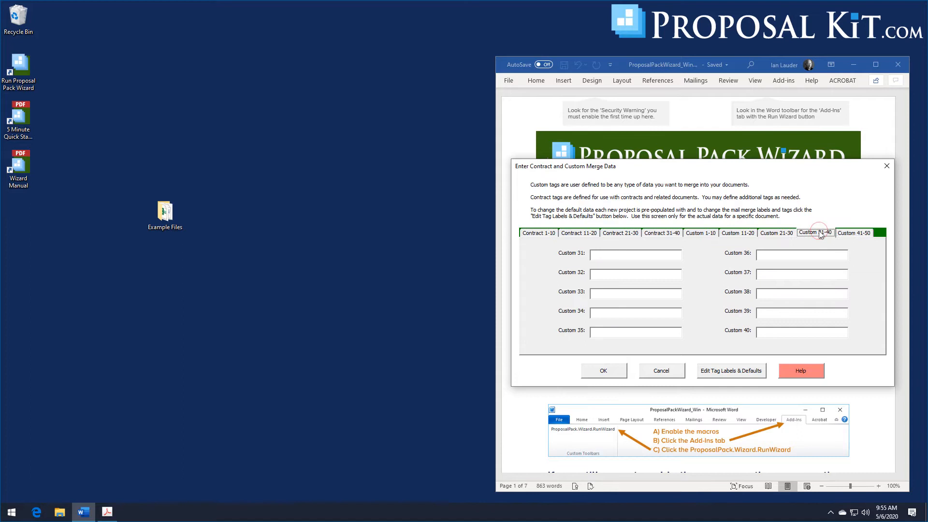
{"action": "left_click", "coordinate": [777, 234]}
{"action": "left_click", "coordinate": [736, 234]}
{"action": "left_click", "coordinate": [709, 234]}
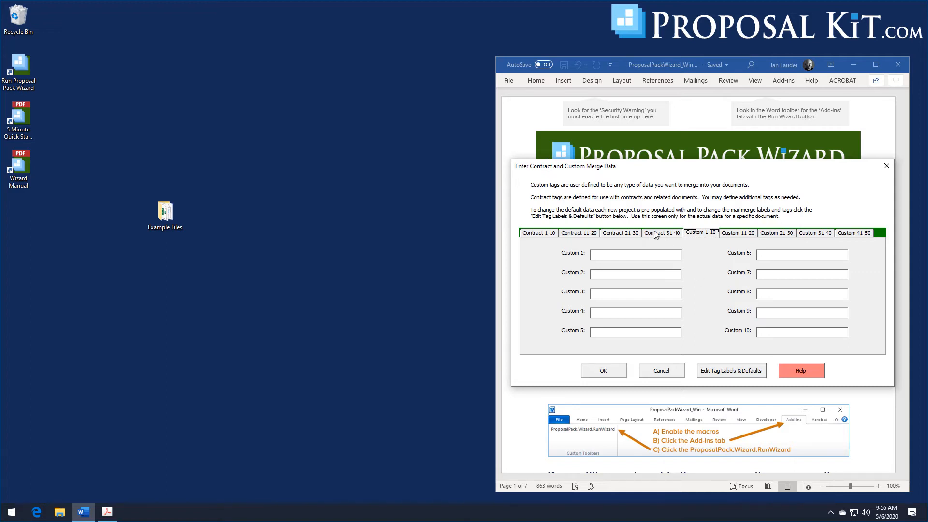
{"action": "left_click", "coordinate": [546, 236]}
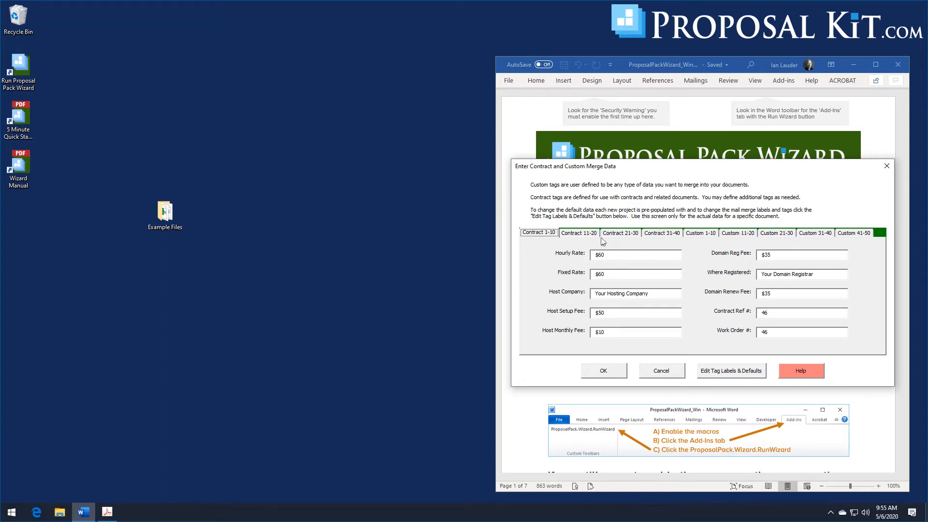
{"action": "left_click", "coordinate": [574, 236]}
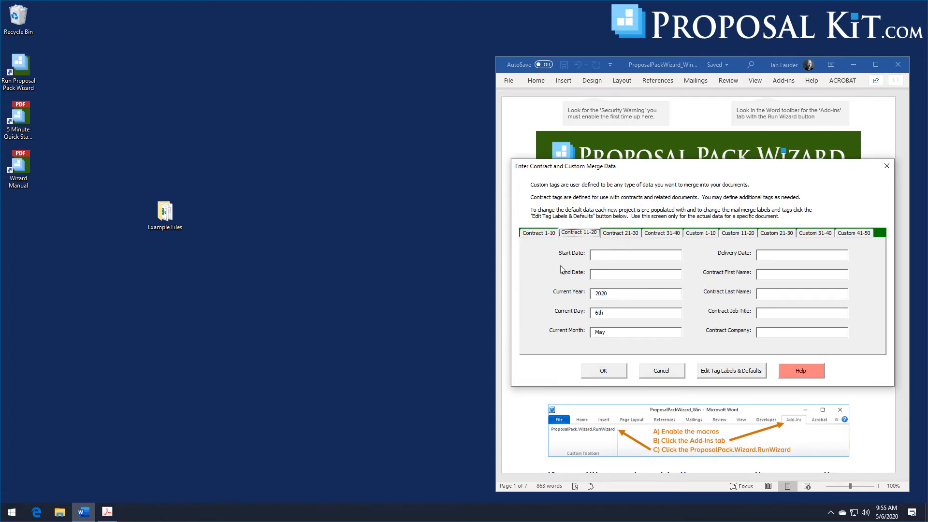
{"action": "left_click", "coordinate": [539, 236]}
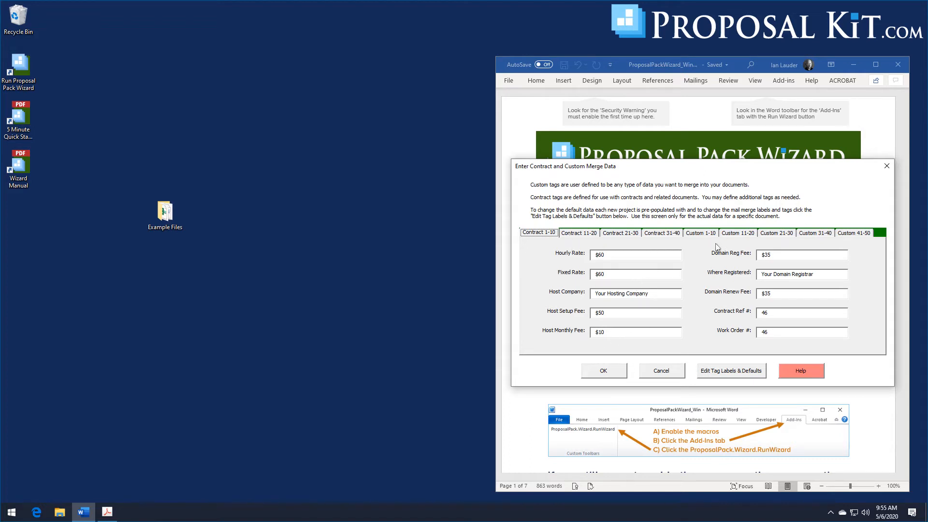
{"action": "left_click", "coordinate": [610, 369]}
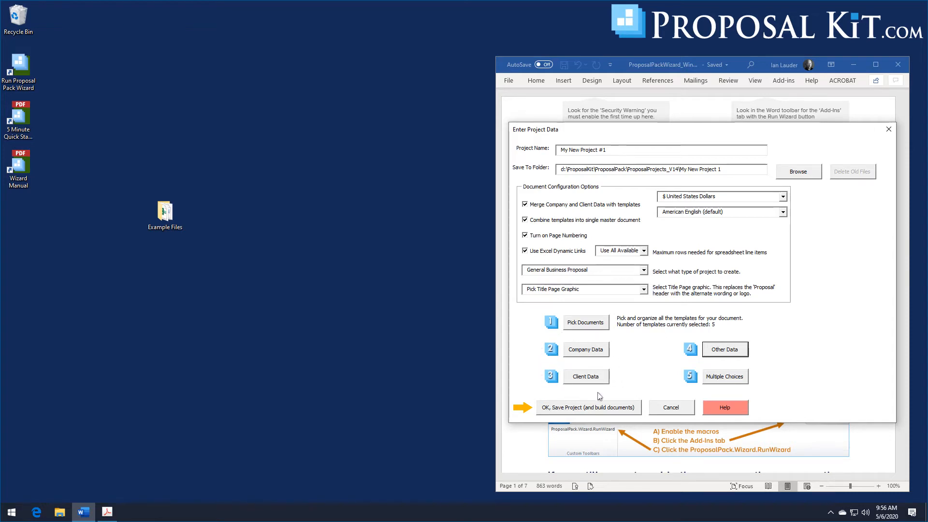
Save the project, build its documents and open the list of generated project documents.
{"action": "left_click", "coordinate": [589, 410]}
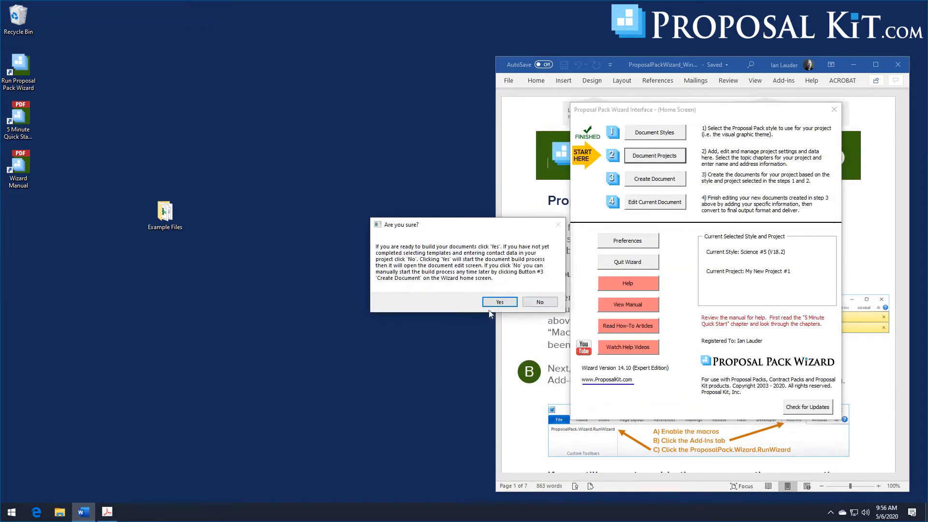
{"action": "left_click", "coordinate": [498, 303]}
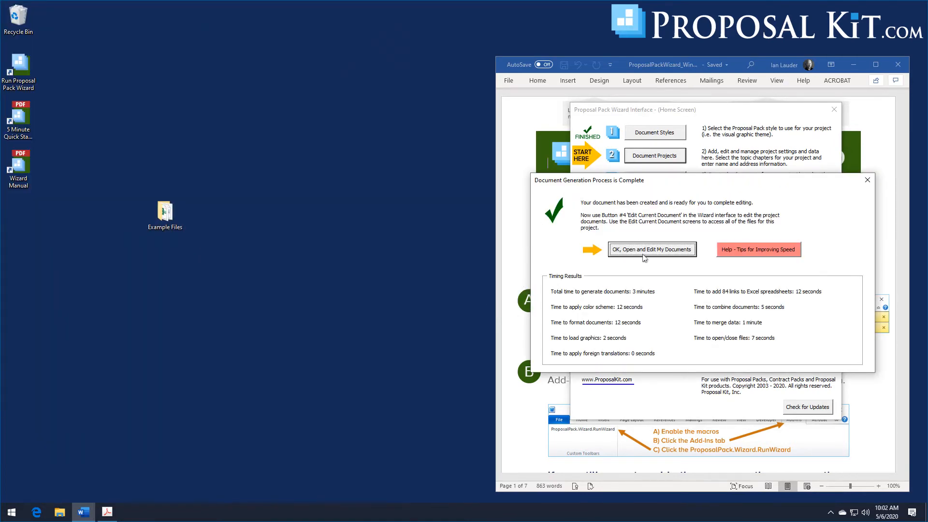
{"action": "left_click", "coordinate": [645, 258]}
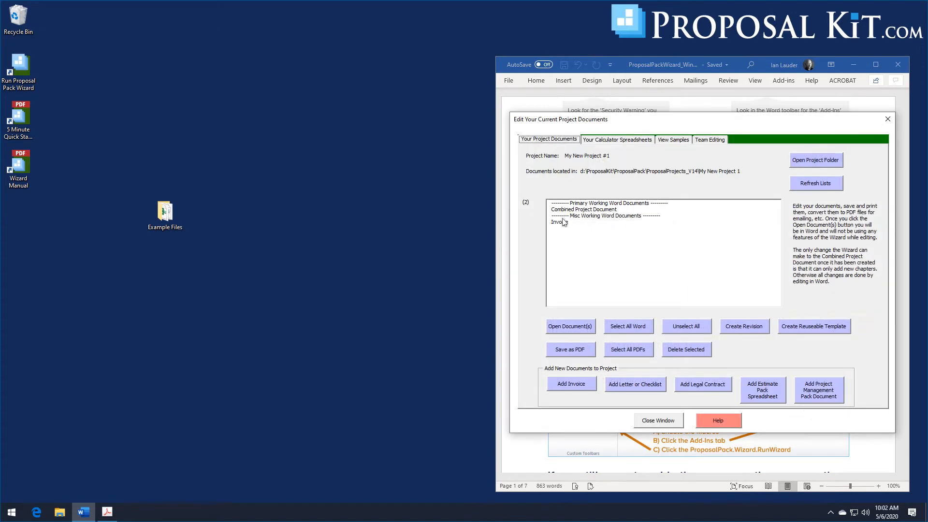
Open the Combined Project Document and the Invoice together, declining to update data from linked files.
{"action": "left_click", "coordinate": [563, 210]}
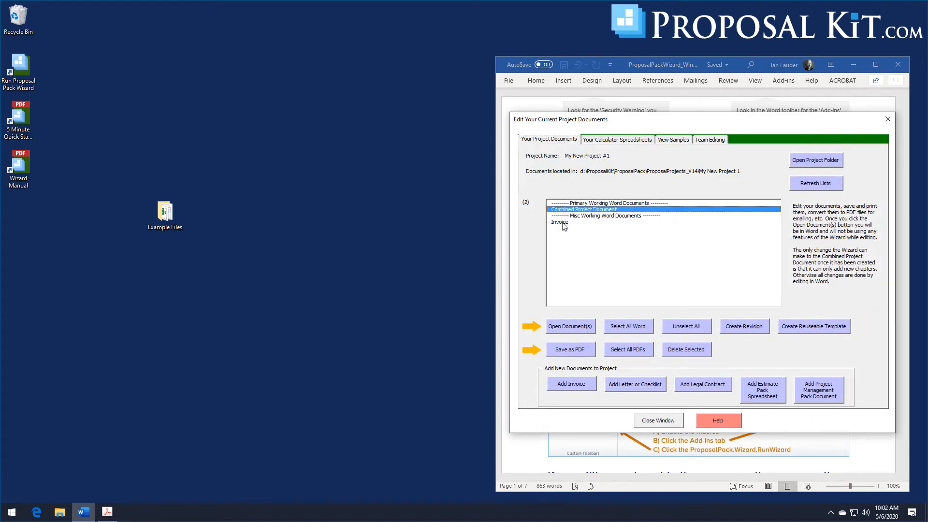
{"action": "left_click", "coordinate": [561, 222]}
{"action": "left_click", "coordinate": [569, 326]}
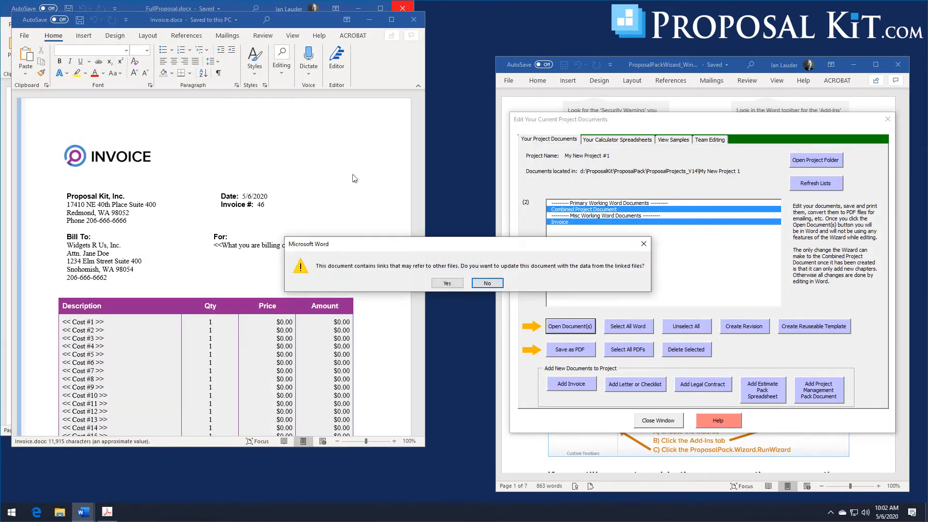
{"action": "key", "text": "Return"}
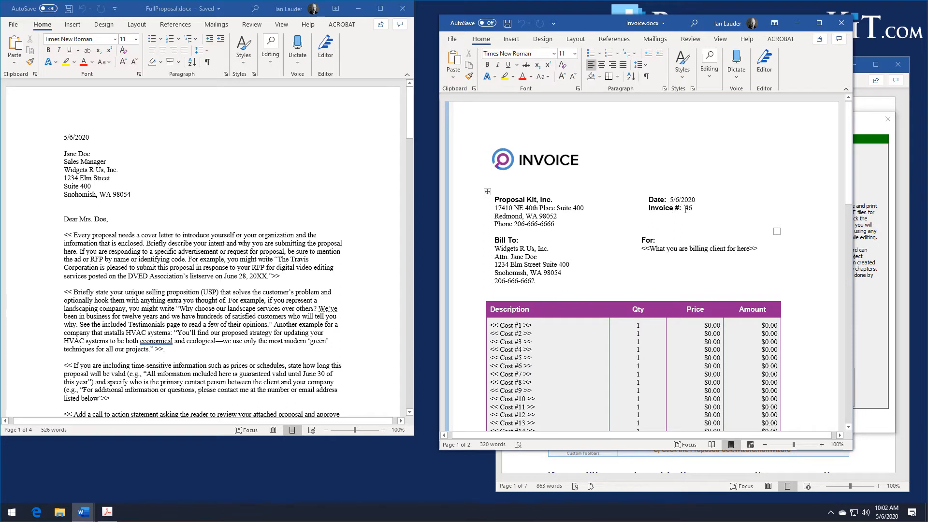
Examine the invoice's merged date, invoice number and addresses, its billing placeholder and the linked cost lines in the table.
{"action": "double_click", "coordinate": [688, 208]}
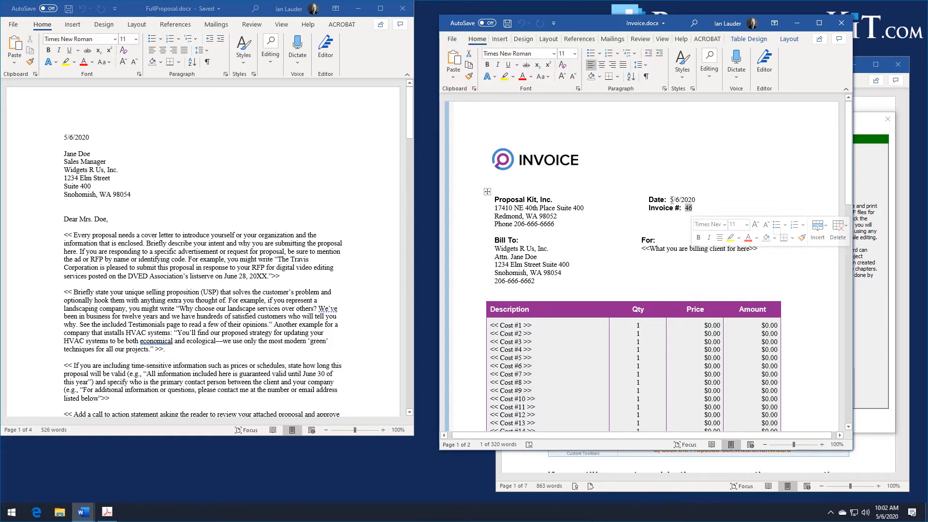
{"action": "left_click", "coordinate": [670, 200]}
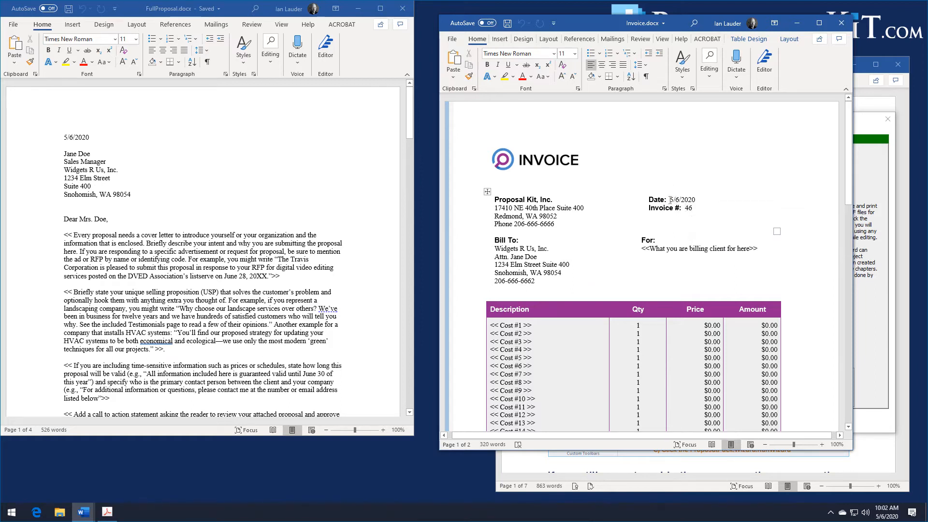
{"action": "double_click", "coordinate": [671, 199]}
{"action": "left_click", "coordinate": [616, 212]}
{"action": "left_click", "coordinate": [646, 248]}
{"action": "left_click", "coordinate": [704, 250]}
{"action": "scroll", "coordinate": [511, 310], "scroll_direction": "down", "scroll_amount": 4}
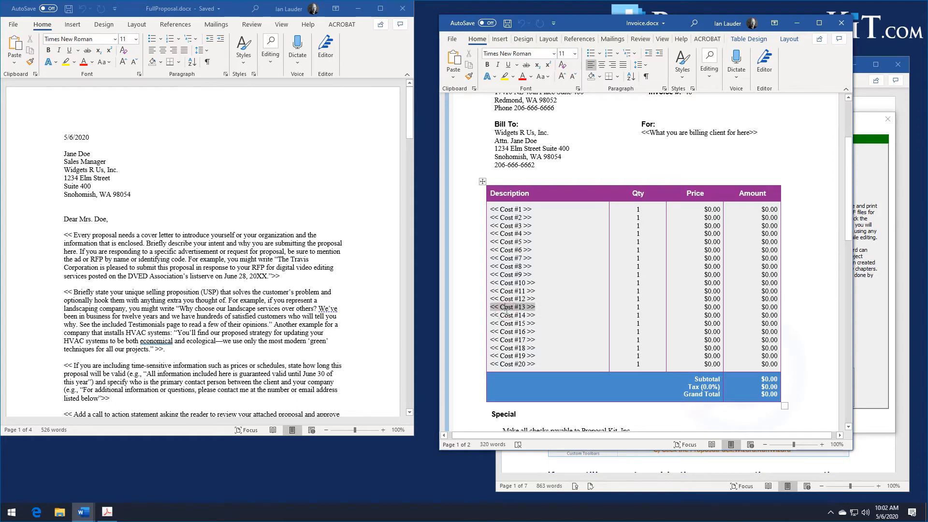
{"action": "left_click", "coordinate": [511, 324]}
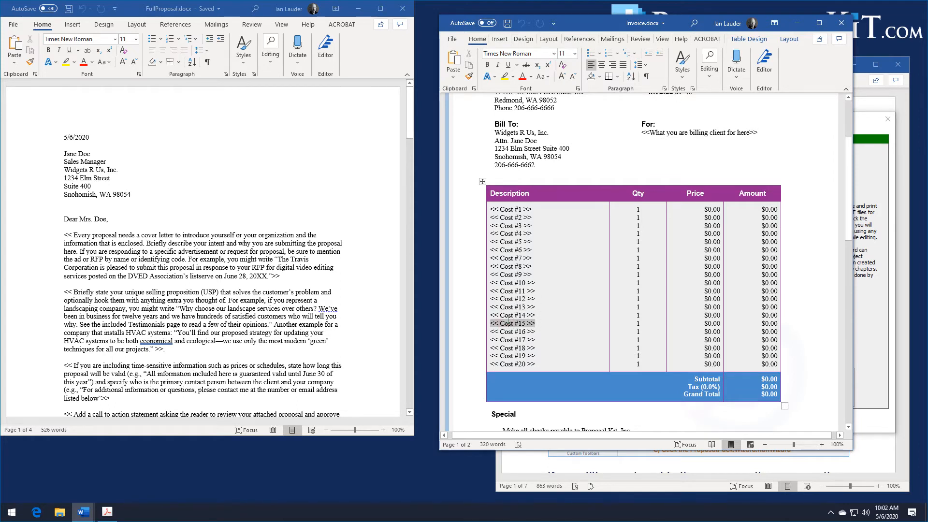
{"action": "left_click", "coordinate": [503, 209]}
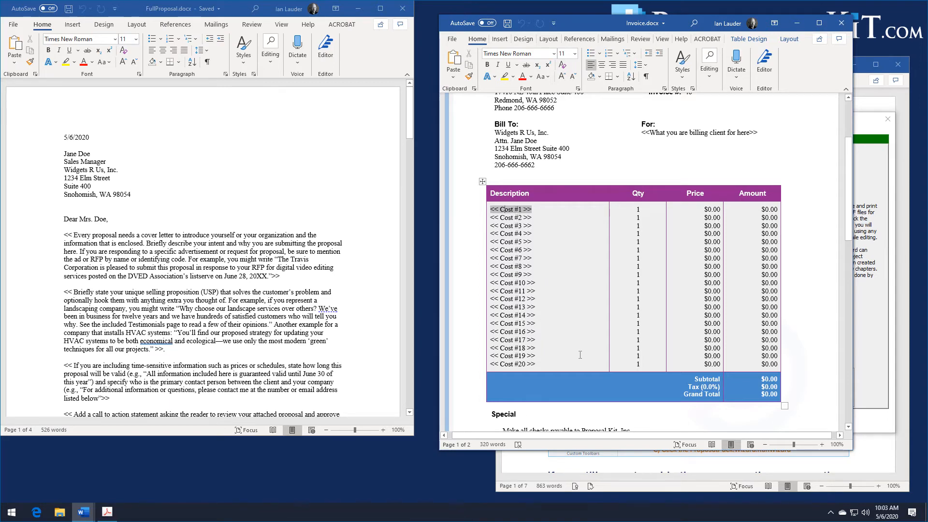
Open the project's Invoice Calculator spreadsheet in Excel as read-only.
{"action": "left_click", "coordinate": [869, 130]}
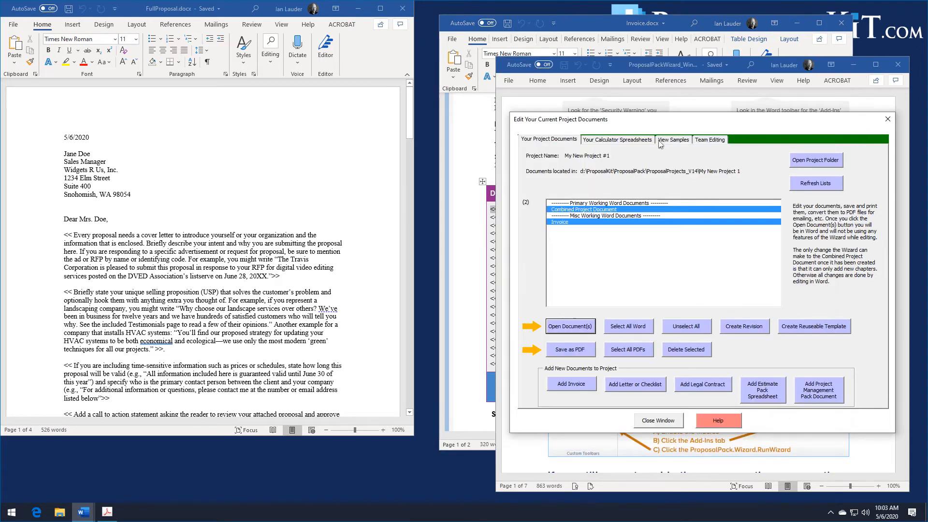
{"action": "left_click", "coordinate": [624, 139]}
{"action": "left_click", "coordinate": [576, 169]}
{"action": "left_click", "coordinate": [580, 264]}
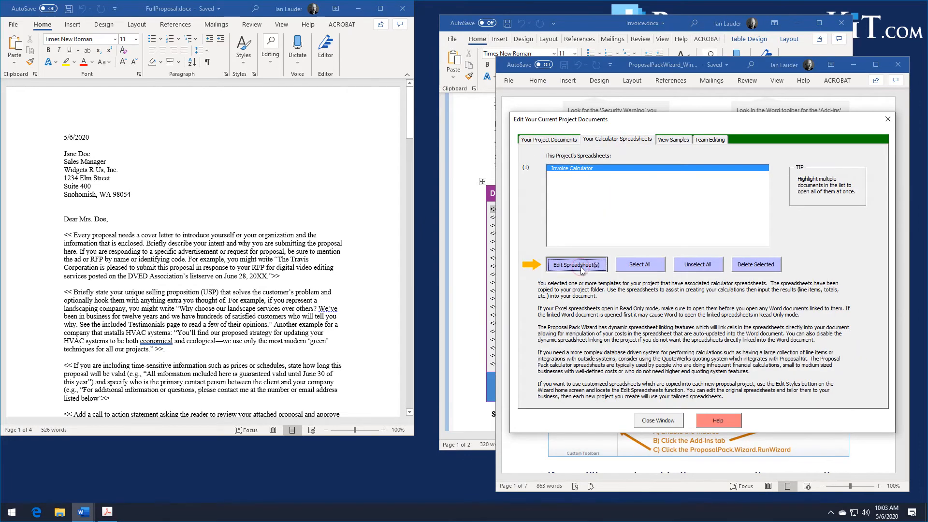
{"action": "left_click", "coordinate": [542, 308]}
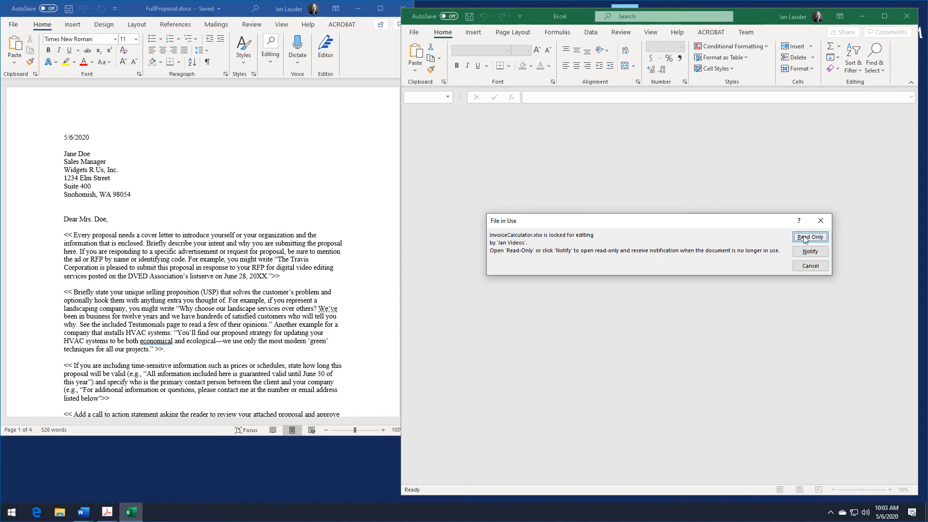
{"action": "left_click", "coordinate": [805, 238]}
Return to the invoice in Word and examine its linked cost fields, totals and the closing InvoiceCalculator instructions.
{"action": "left_click", "coordinate": [428, 170]}
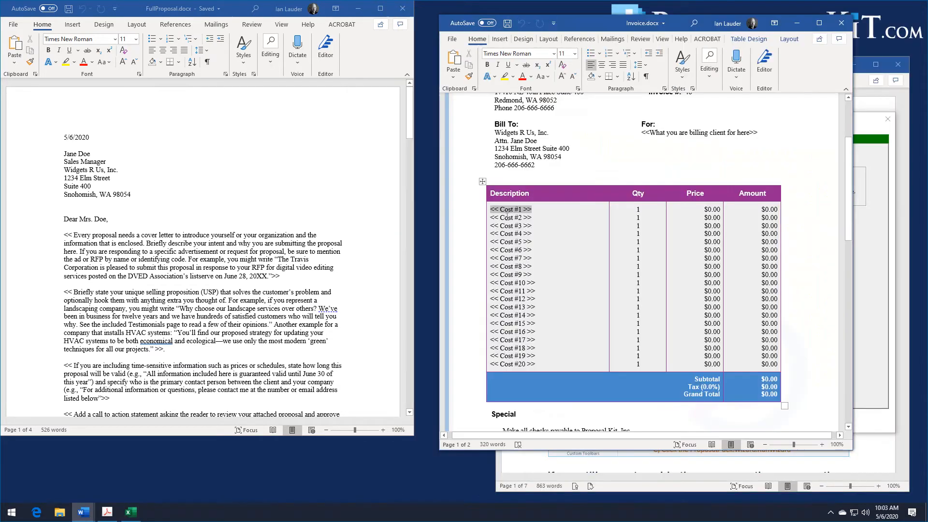
{"action": "left_click", "coordinate": [506, 225]}
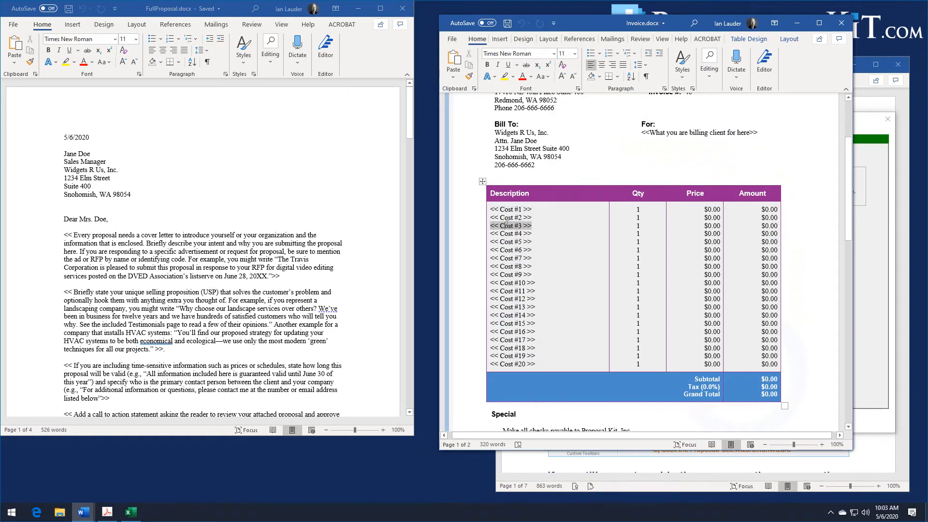
{"action": "left_click", "coordinate": [506, 210]}
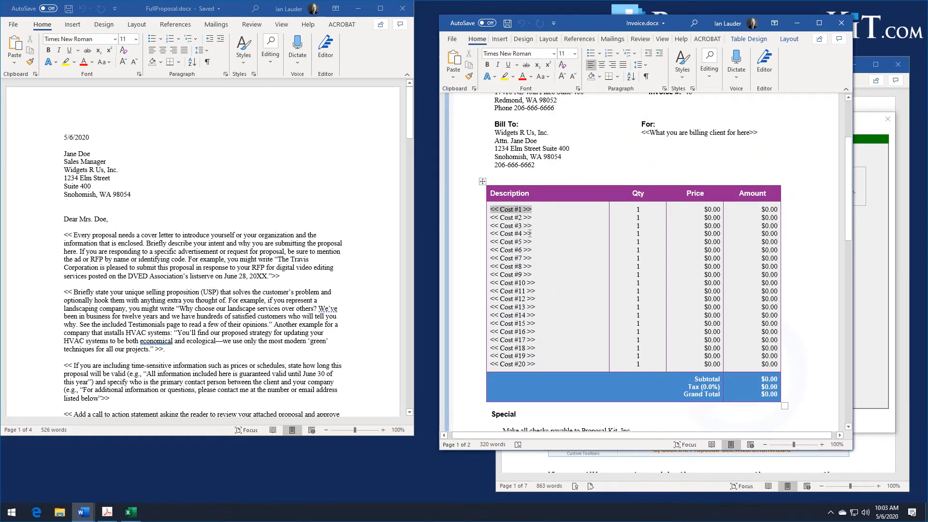
{"action": "scroll", "coordinate": [611, 320], "scroll_direction": "down", "scroll_amount": 6}
{"action": "scroll", "coordinate": [611, 320], "scroll_direction": "down", "scroll_amount": 4}
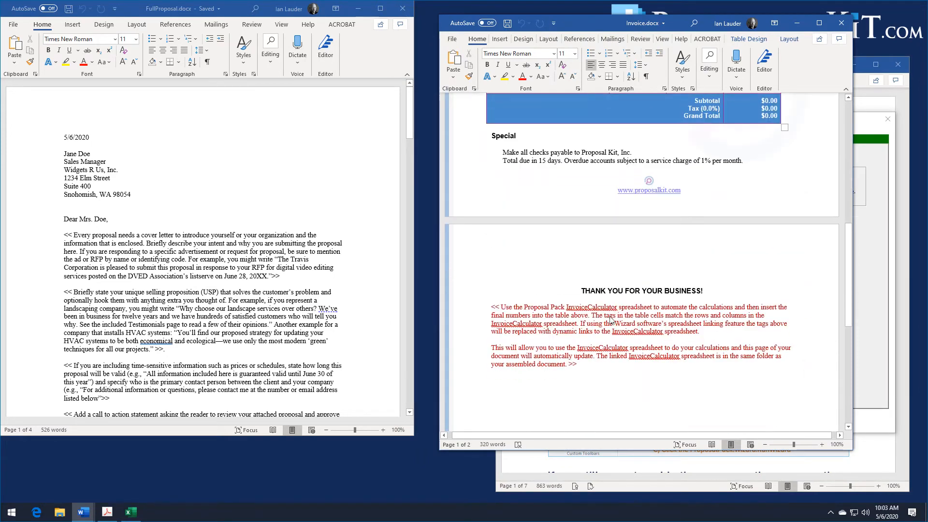
{"action": "scroll", "coordinate": [611, 321], "scroll_direction": "up", "scroll_amount": 10}
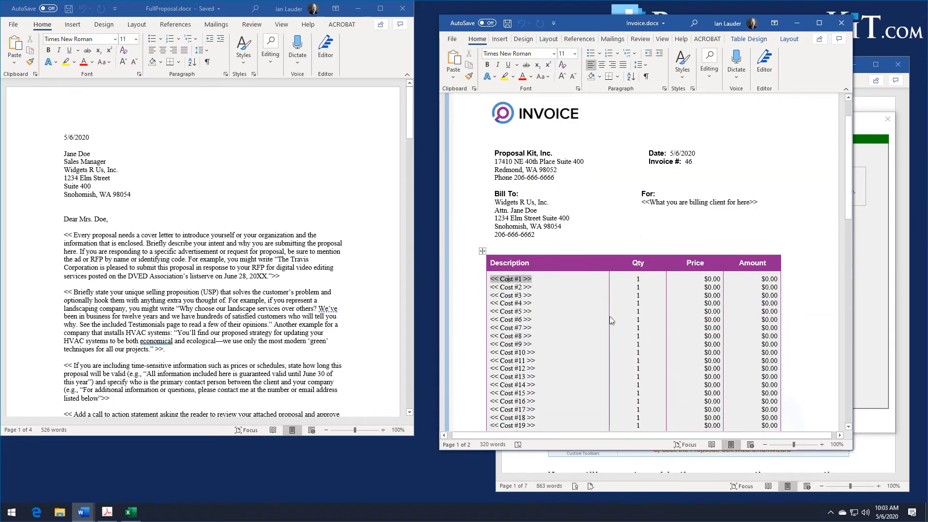
Examine the merged client and company data in the full proposal's cover letter, title page and company history.
{"action": "left_click", "coordinate": [272, 178]}
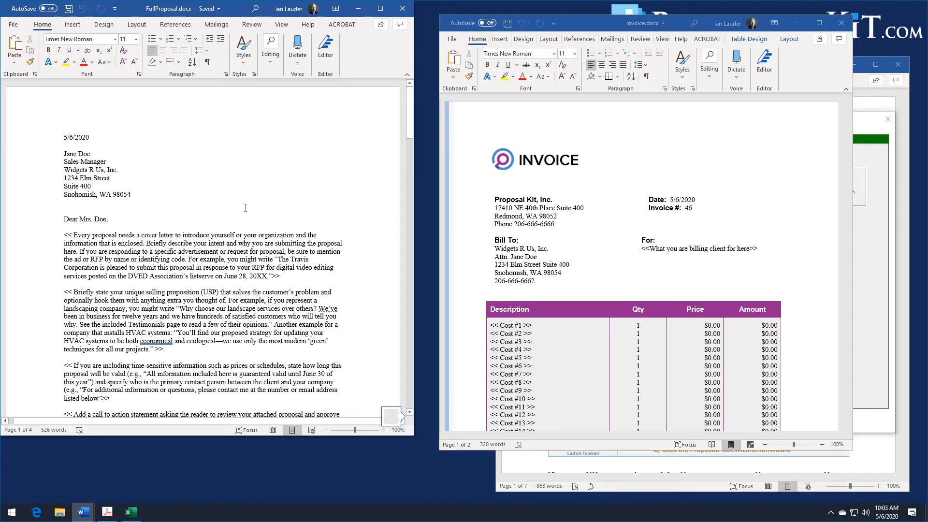
{"action": "left_click_drag", "start_coordinate": [408, 127], "coordinate": [410, 170]}
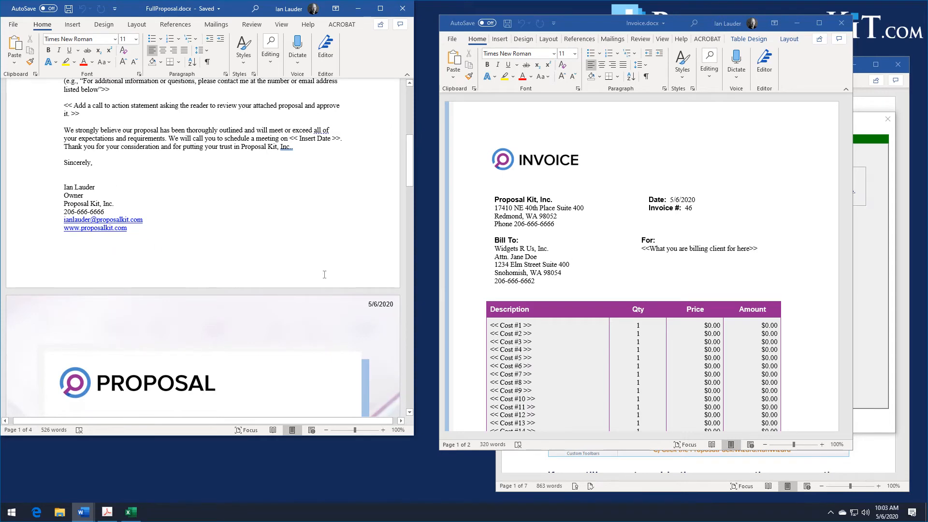
{"action": "scroll", "coordinate": [404, 207], "scroll_direction": "down", "scroll_amount": 10}
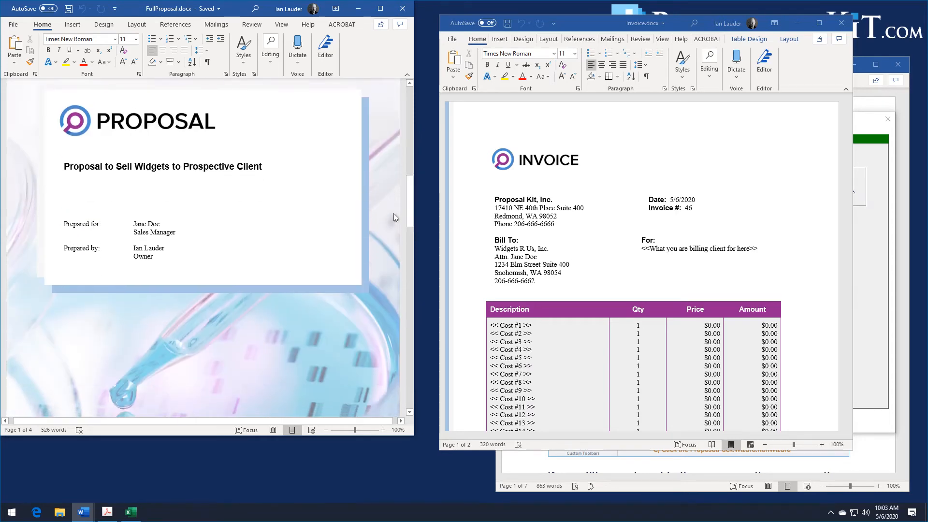
{"action": "left_click_drag", "start_coordinate": [408, 222], "coordinate": [408, 315]}
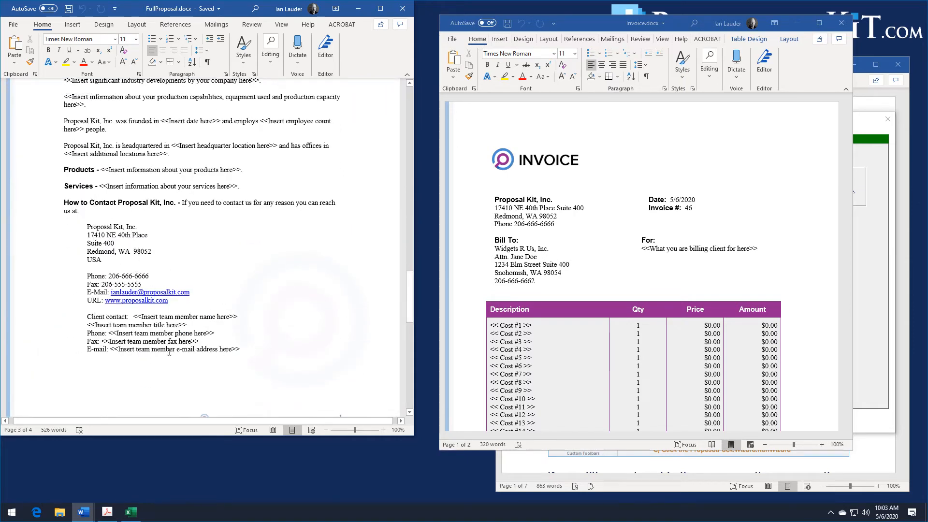
Examine the full proposal's contact details, back page and the bracketed instruction text in its cover letter.
{"action": "left_click_drag", "start_coordinate": [408, 284], "coordinate": [413, 348]}
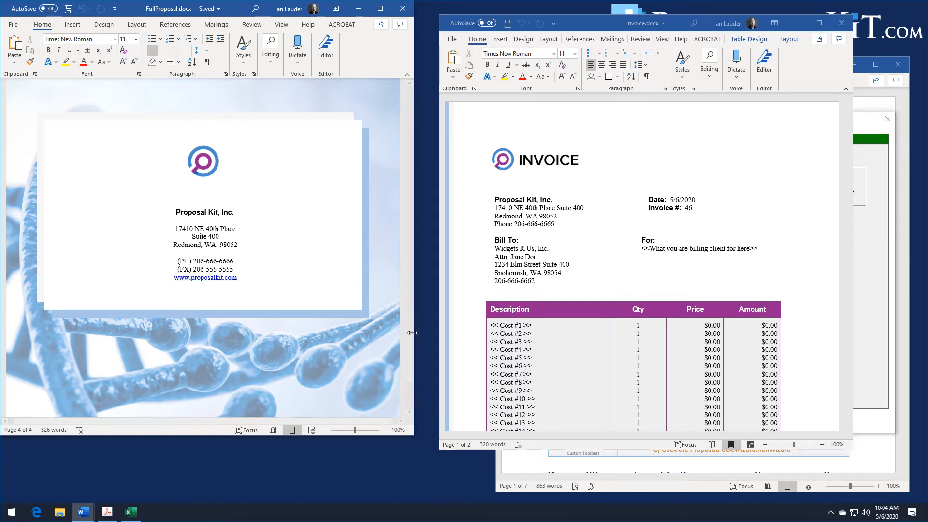
{"action": "left_click_drag", "start_coordinate": [410, 337], "coordinate": [417, 91]}
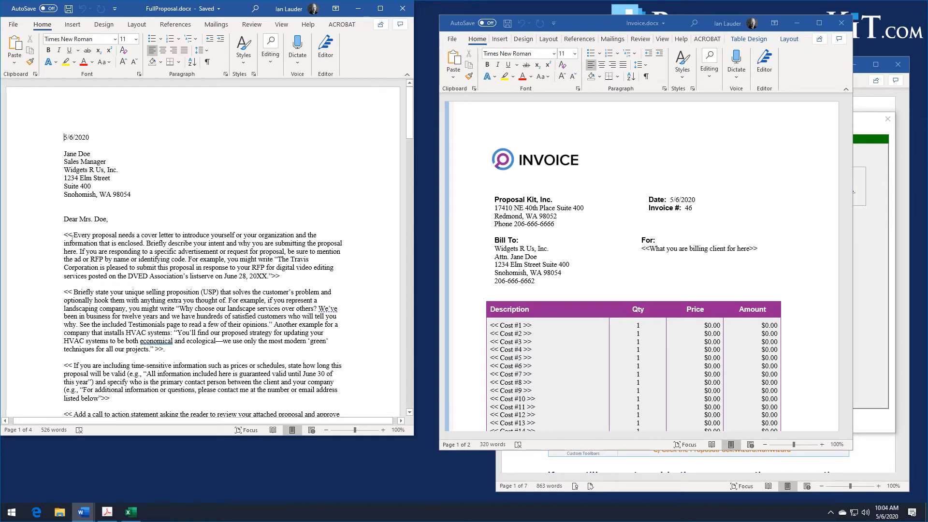
{"action": "left_click_drag", "start_coordinate": [64, 237], "coordinate": [119, 237]}
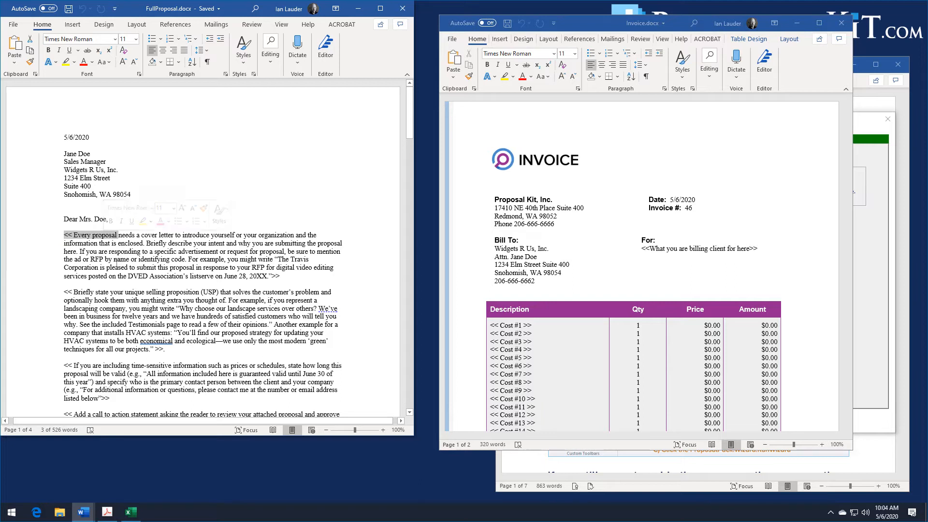
{"action": "left_click", "coordinate": [151, 261]}
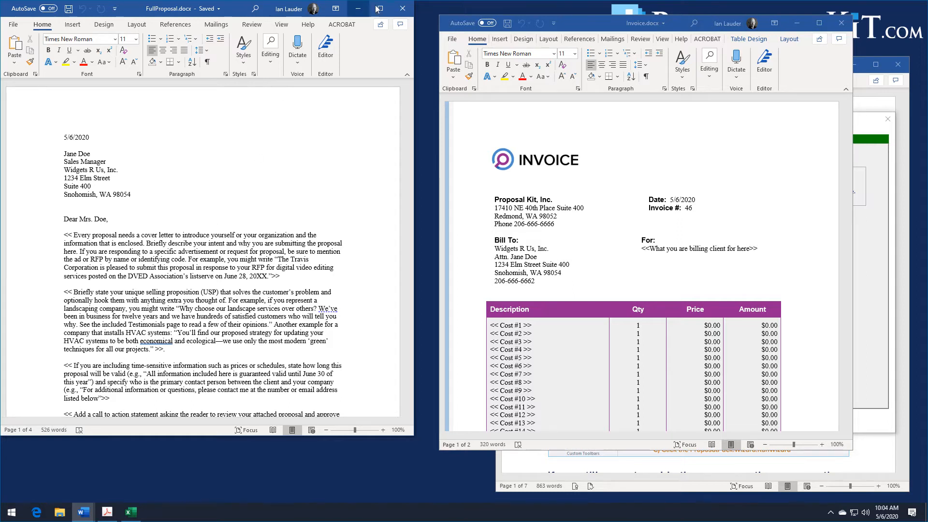
Close the full proposal and the invoice without saving, and return to the wizard's home screen.
{"action": "left_click", "coordinate": [402, 8]}
{"action": "left_click", "coordinate": [841, 20]}
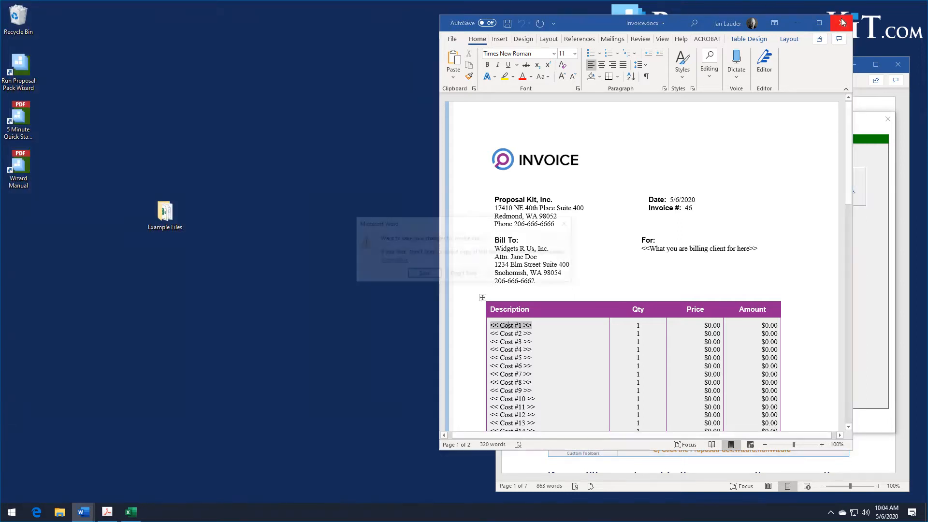
{"action": "left_click", "coordinate": [466, 278]}
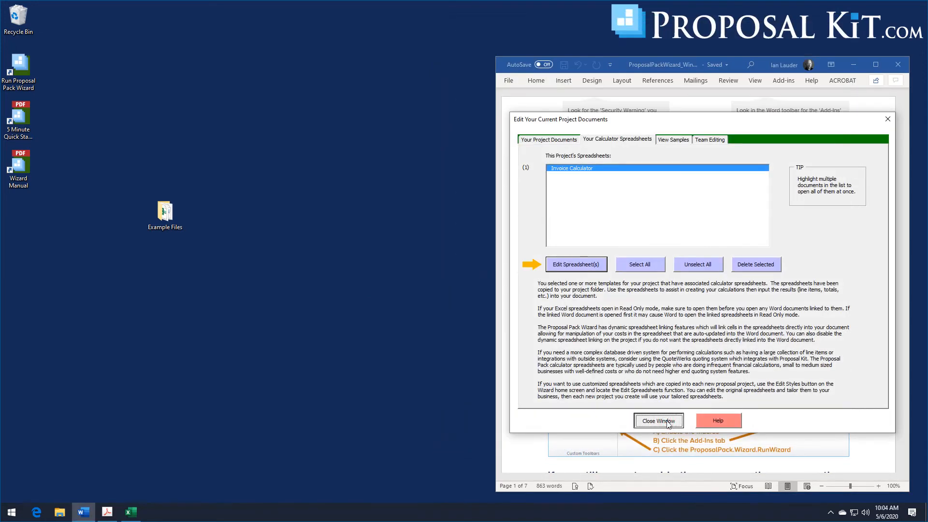
{"action": "left_click", "coordinate": [668, 422]}
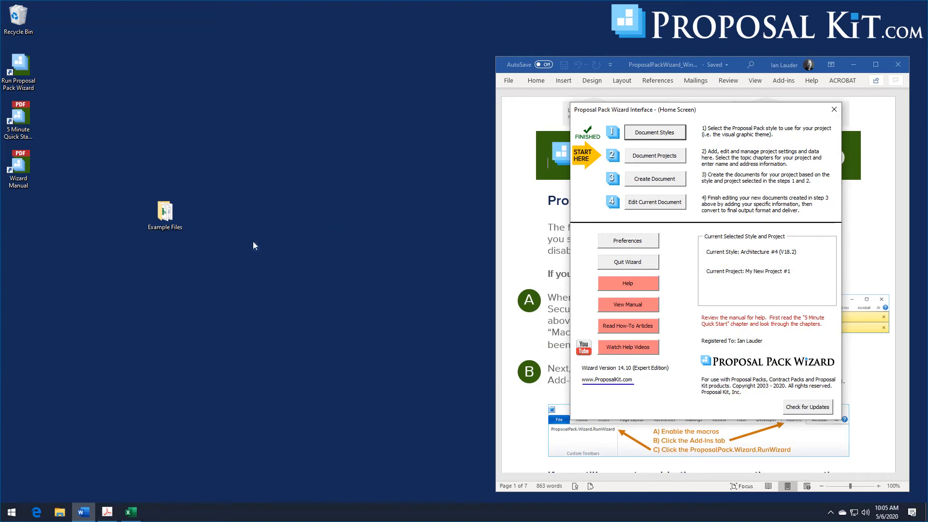
Open the Example Files folder on the desktop and add a new project in Proposal Pack Wizard.
{"action": "double_click", "coordinate": [166, 213]}
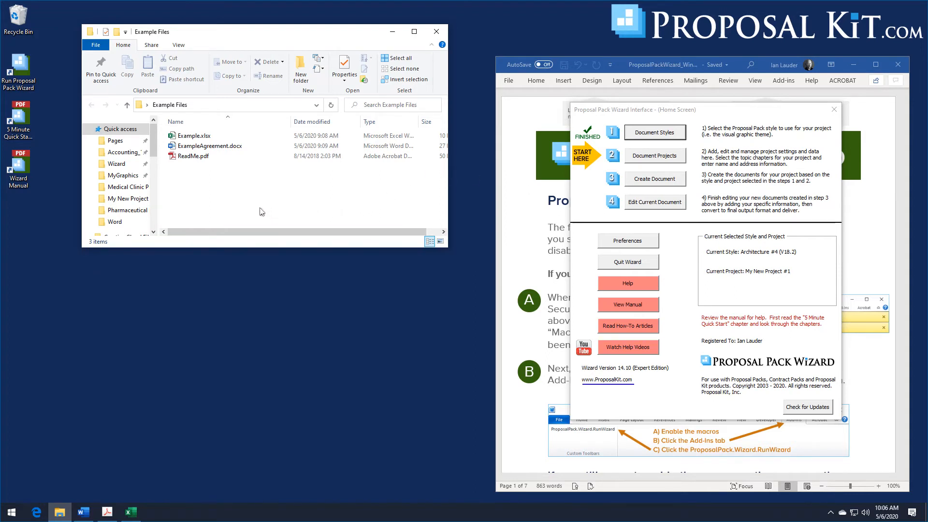
{"action": "left_click", "coordinate": [656, 157]}
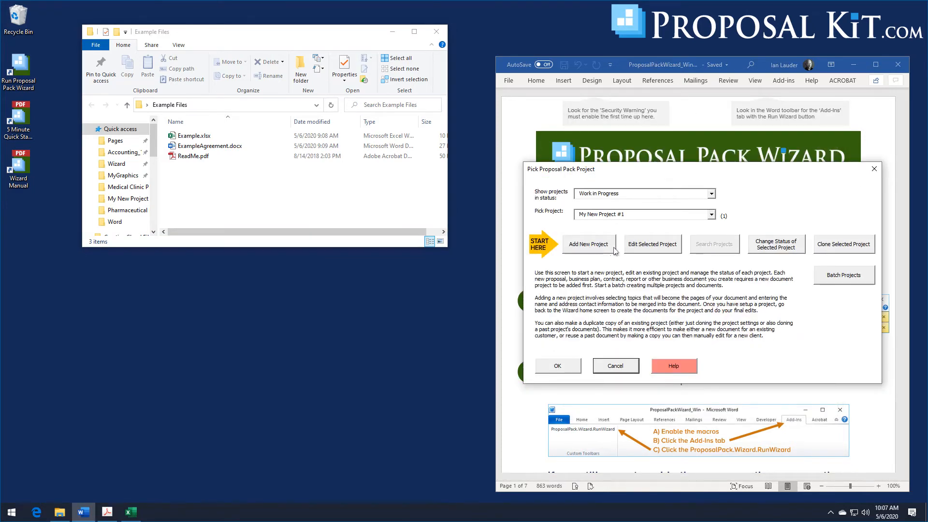
{"action": "left_click", "coordinate": [590, 249]}
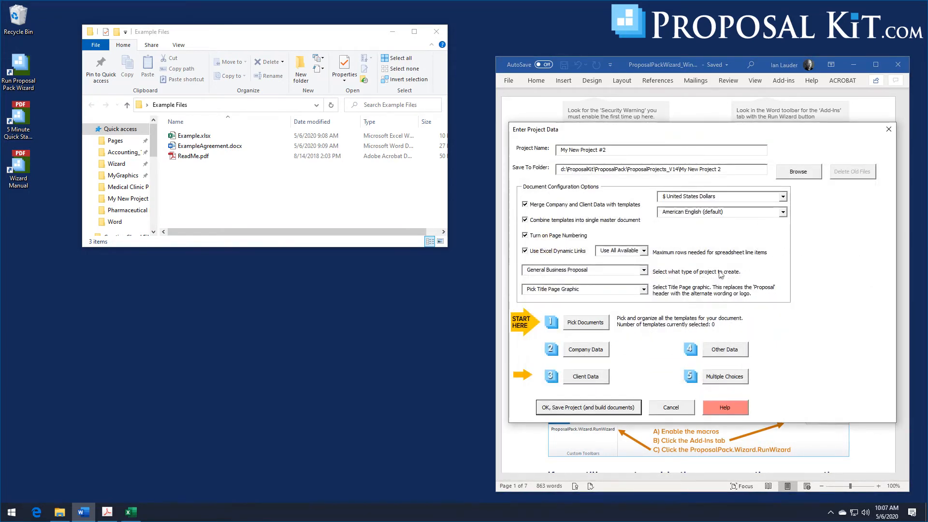
Select the Cover Letter, Title Page, Back Page and Introduction templates for the new project.
{"action": "left_click", "coordinate": [586, 324]}
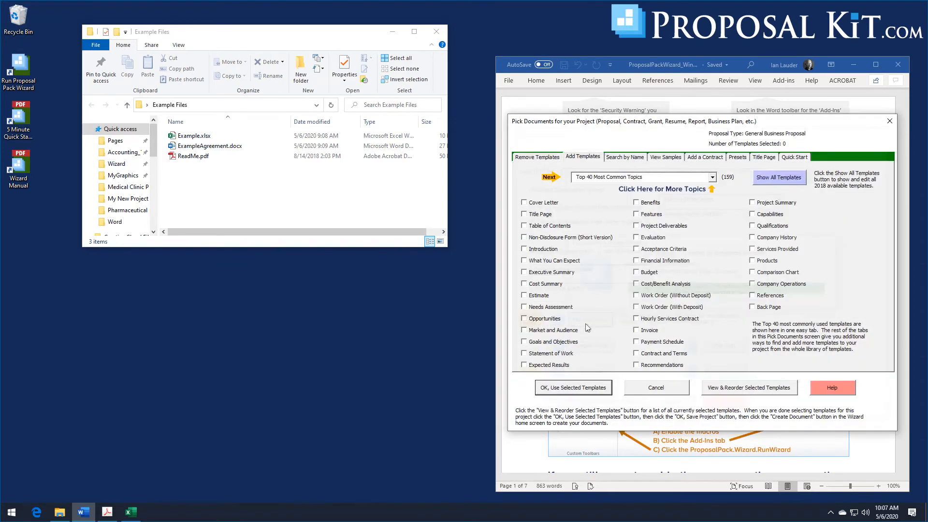
{"action": "left_click", "coordinate": [539, 203]}
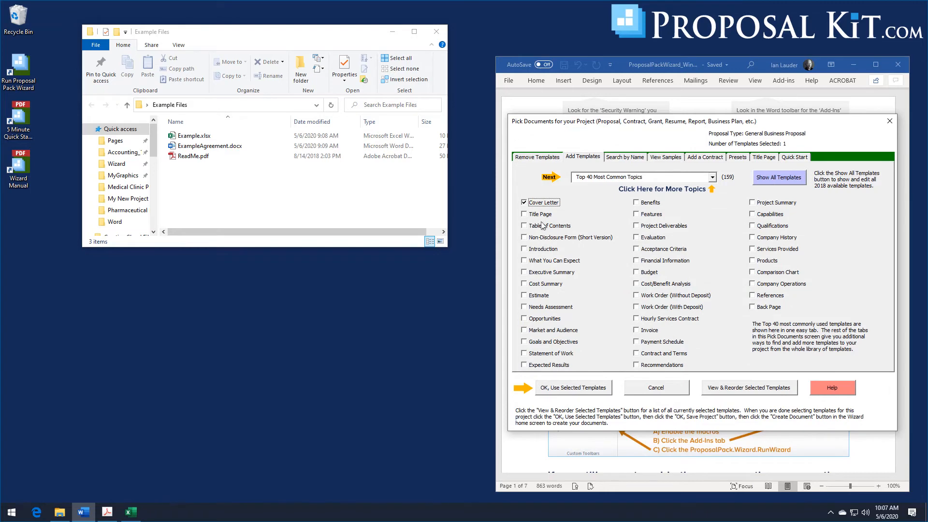
{"action": "left_click", "coordinate": [540, 214]}
{"action": "left_click", "coordinate": [756, 308]}
{"action": "left_click", "coordinate": [543, 249]}
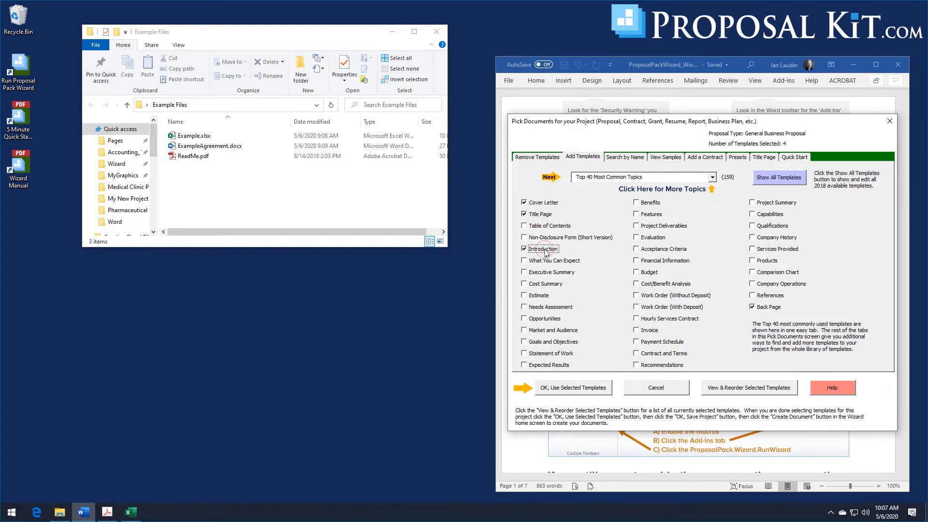
Search the template library by title for "instructions", "terms and con" or "report".
{"action": "left_click", "coordinate": [635, 158]}
{"action": "left_click", "coordinate": [624, 238]}
{"action": "type", "text": "instructions"}
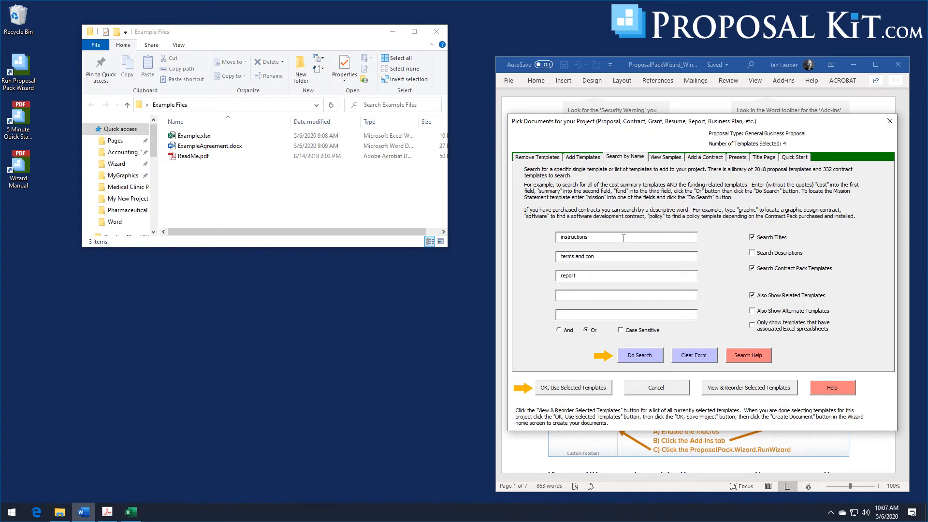
{"action": "left_click", "coordinate": [650, 356]}
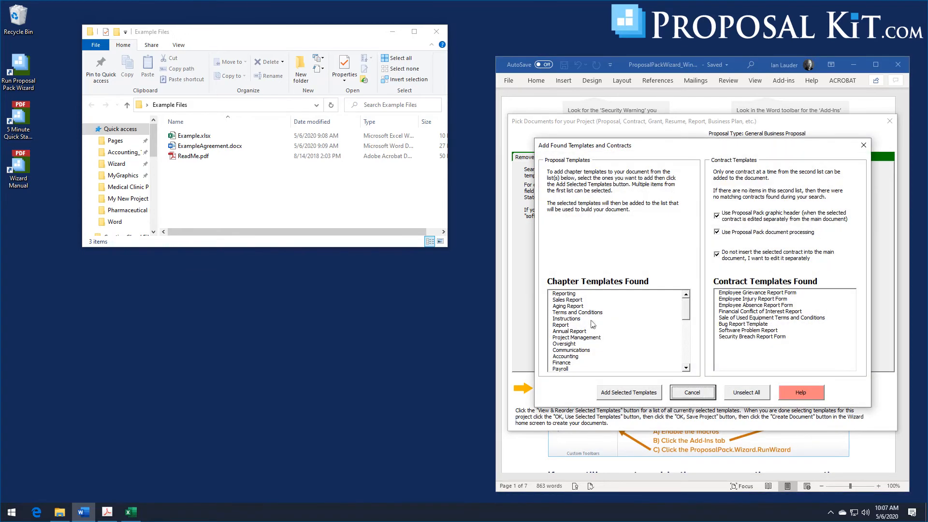
Add the found Report, Instructions and Terms and Conditions chapter templates to the project and accept the template order.
{"action": "left_click", "coordinate": [564, 325]}
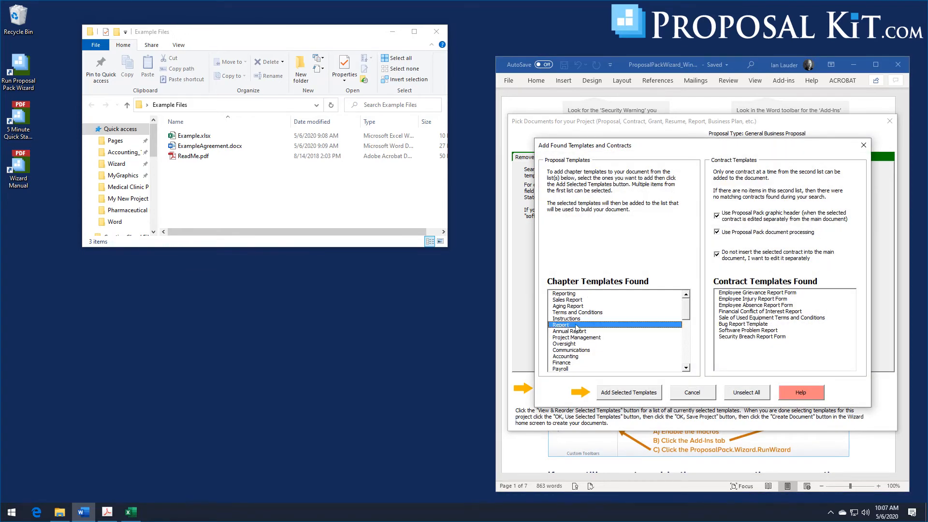
{"action": "left_click", "coordinate": [571, 321]}
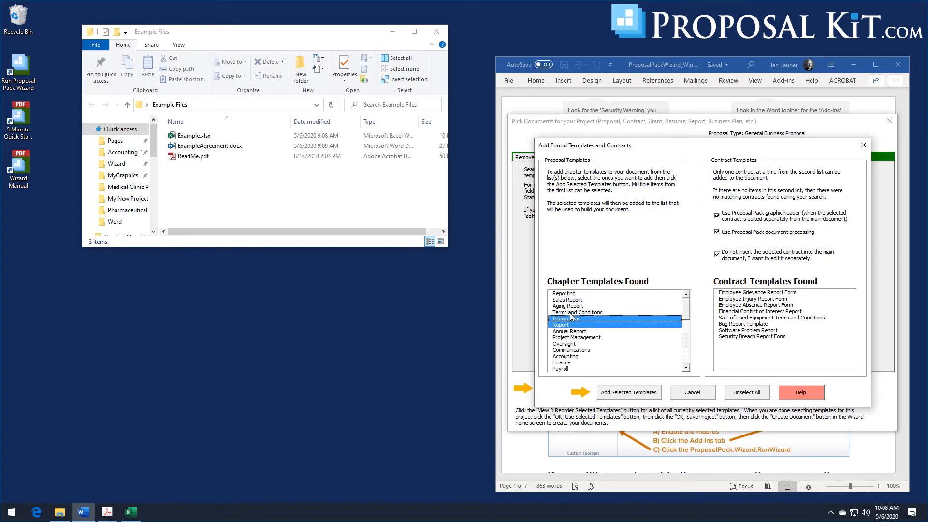
{"action": "left_click", "coordinate": [571, 312]}
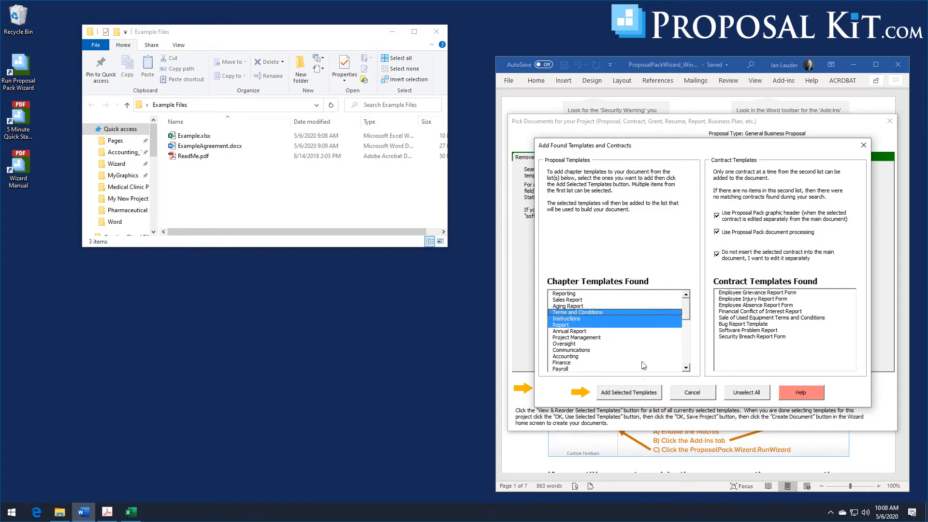
{"action": "left_click", "coordinate": [622, 394]}
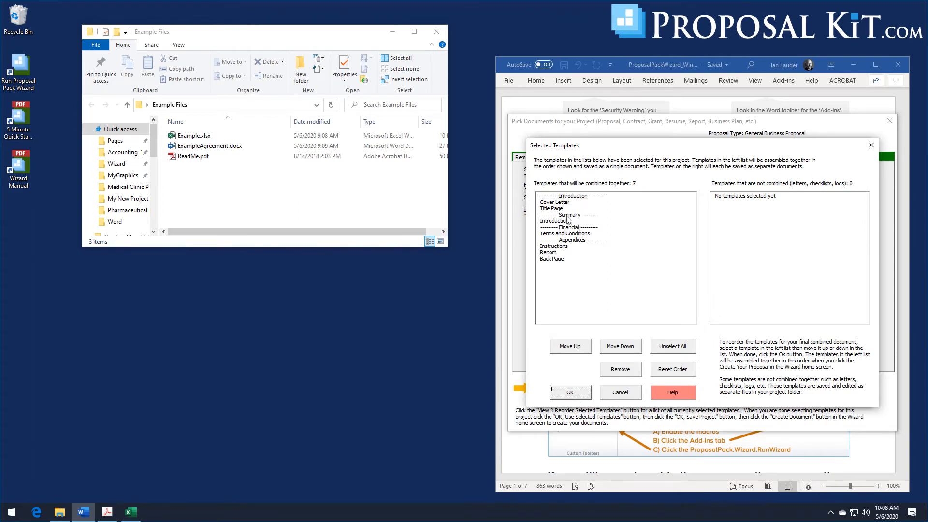
{"action": "left_click", "coordinate": [571, 393]}
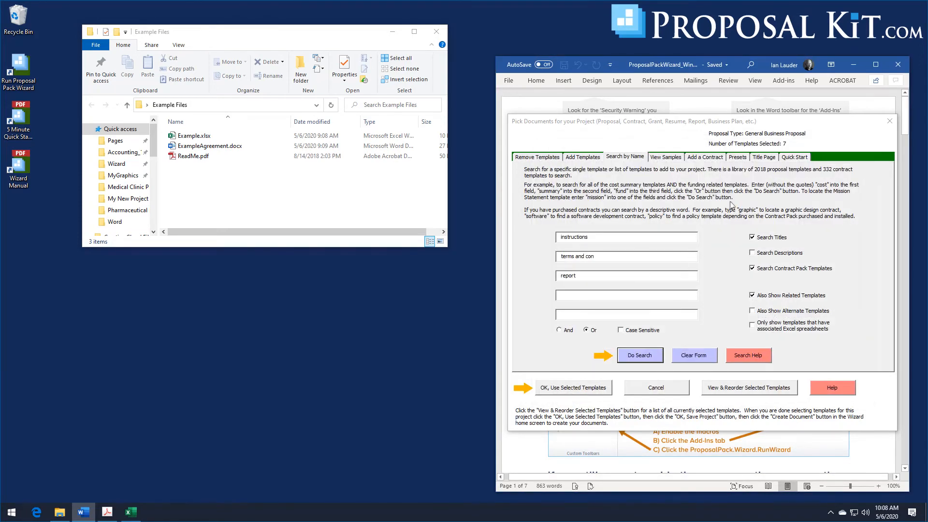
Limit the full template list to those selected in the project and open the Terms and Conditions stock template for editing.
{"action": "left_click", "coordinate": [591, 161]}
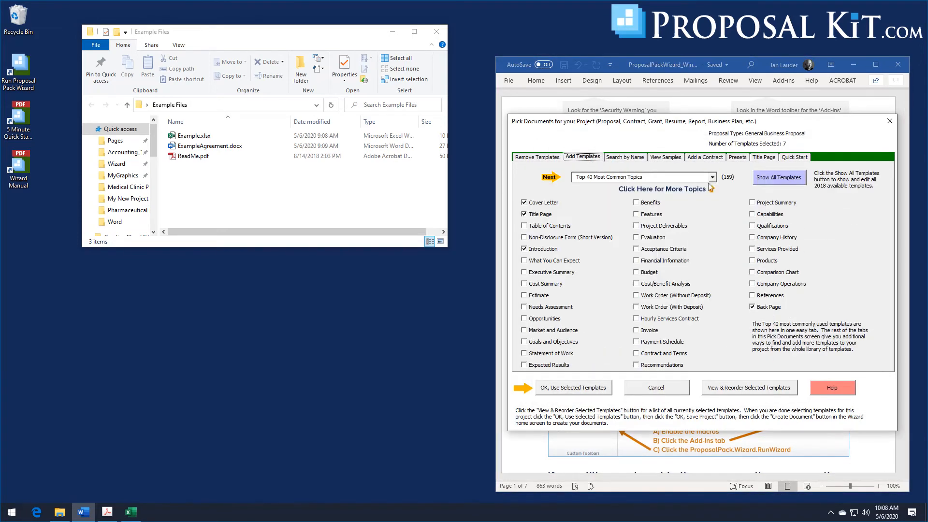
{"action": "left_click", "coordinate": [779, 179]}
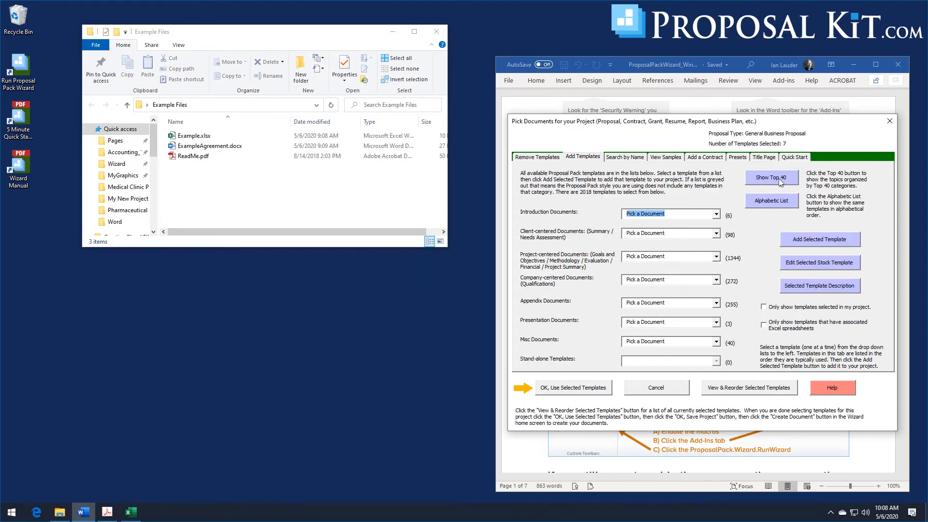
{"action": "left_click", "coordinate": [764, 307]}
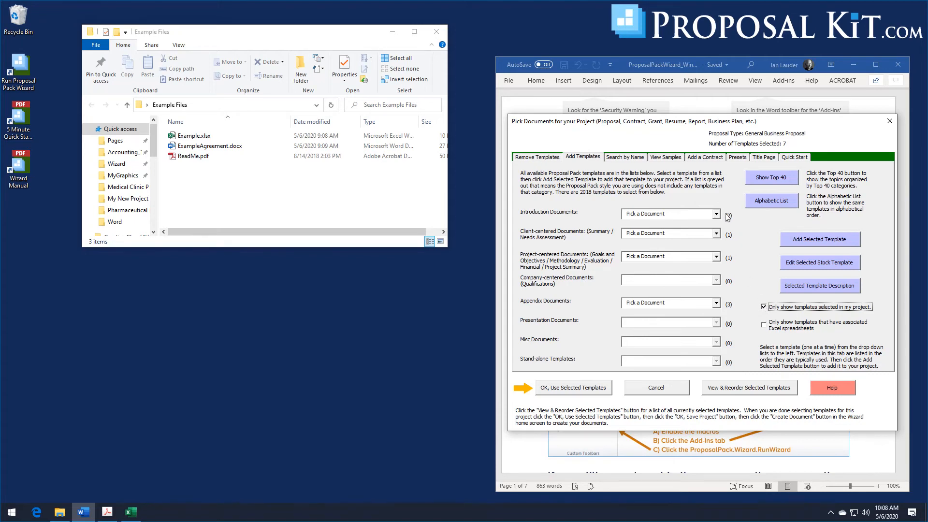
{"action": "left_click", "coordinate": [716, 233]}
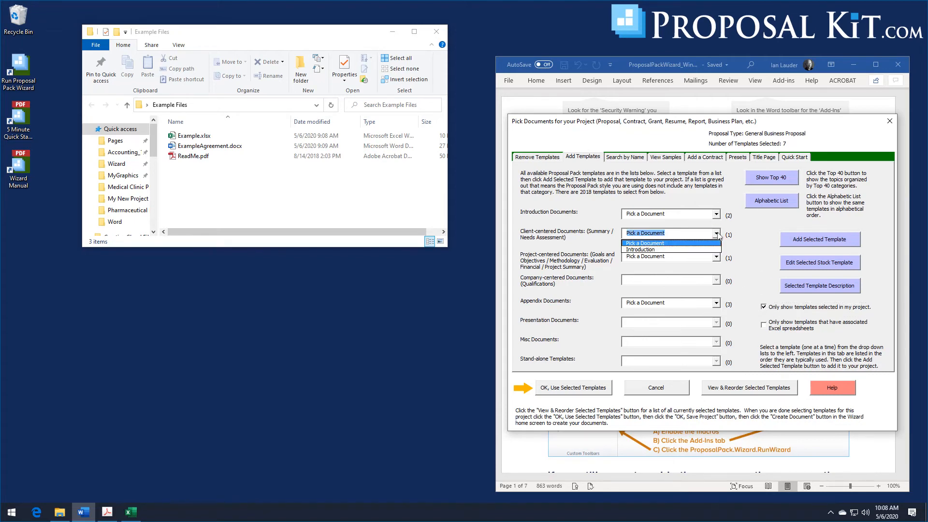
{"action": "left_click", "coordinate": [716, 233]}
{"action": "left_click", "coordinate": [716, 257]}
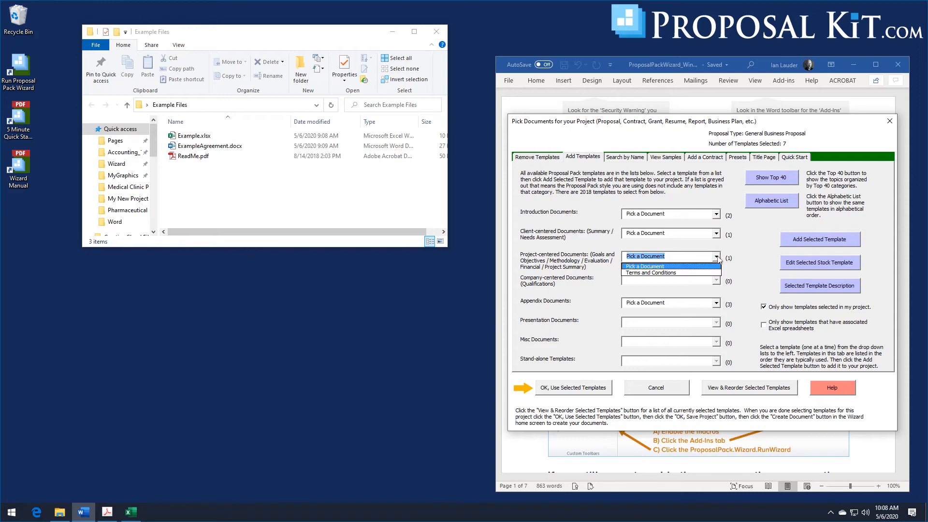
{"action": "left_click", "coordinate": [666, 274]}
{"action": "left_click", "coordinate": [798, 266]}
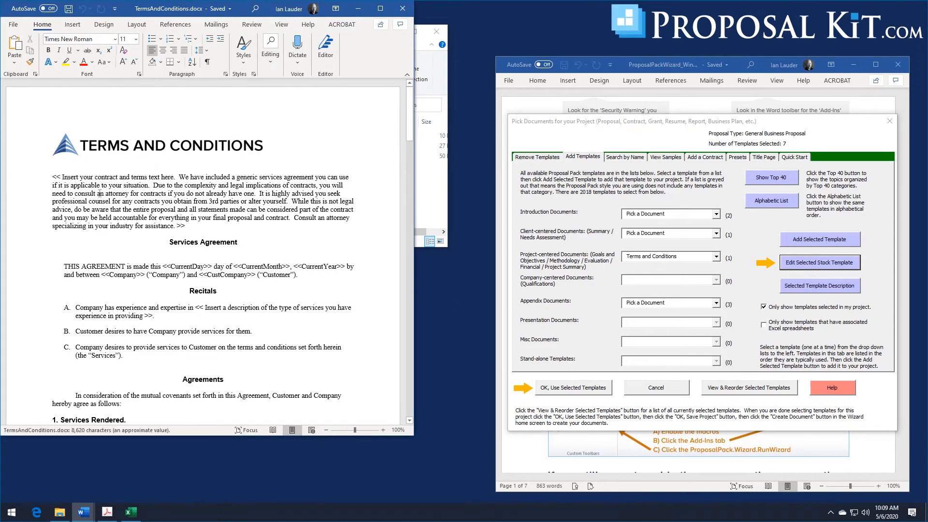
Replace the Terms and Conditions template's body text with the tag <<ImportContractFile>>, then save and close the template.
{"action": "left_click_drag", "start_coordinate": [50, 178], "coordinate": [238, 481]}
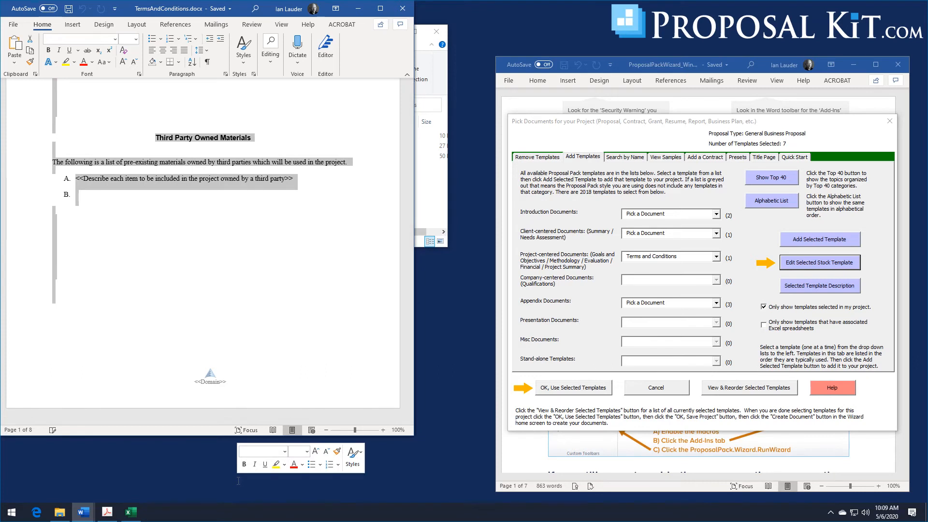
{"action": "key", "text": "Delete"}
{"action": "scroll", "coordinate": [231, 256], "scroll_direction": "up", "scroll_amount": 3}
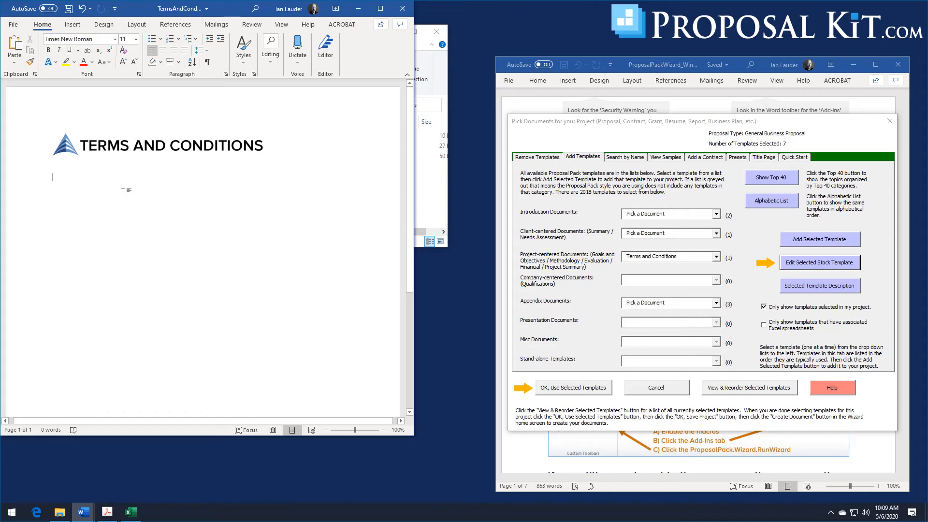
{"action": "type", "text": "<<ImportContractFile>>"}
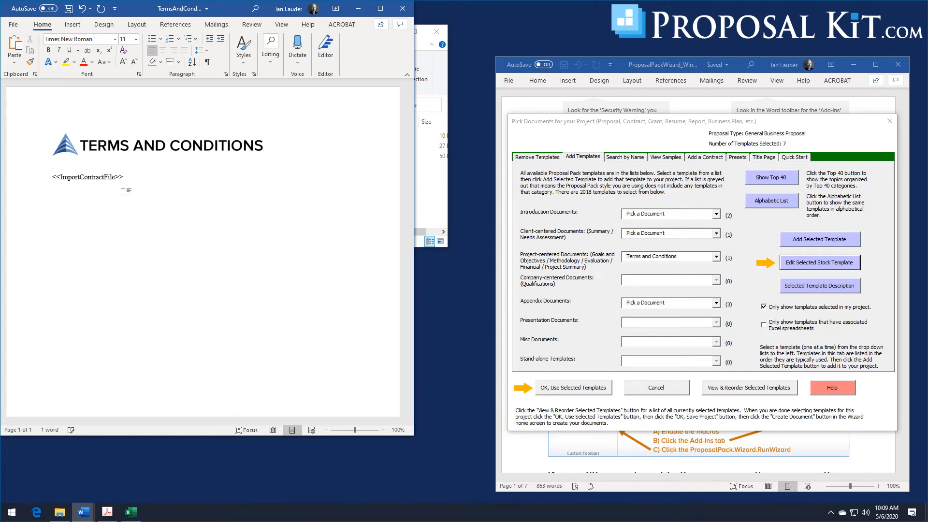
{"action": "key", "text": "Return"}
{"action": "left_click", "coordinate": [68, 9]}
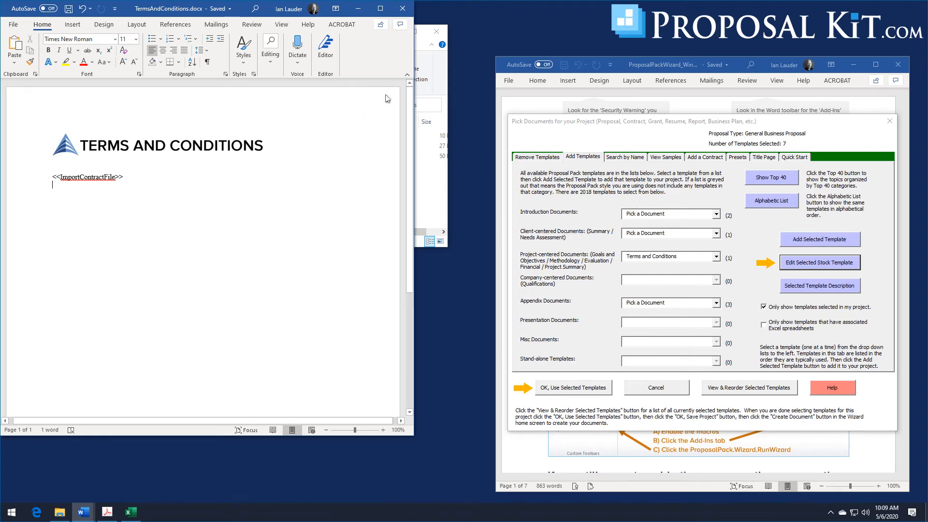
{"action": "left_click", "coordinate": [403, 8]}
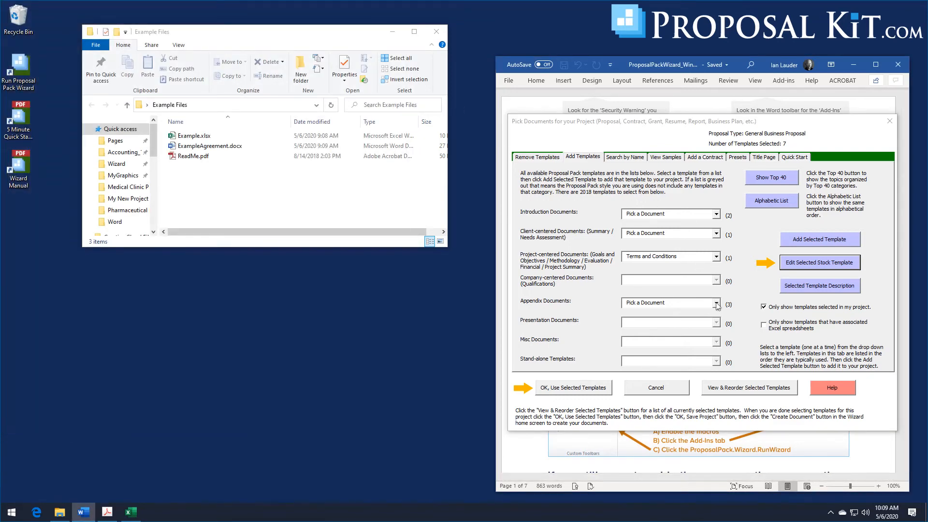
Choose the Instructions chapter from the appendix documents and open its stock template for editing.
{"action": "left_click", "coordinate": [717, 303]}
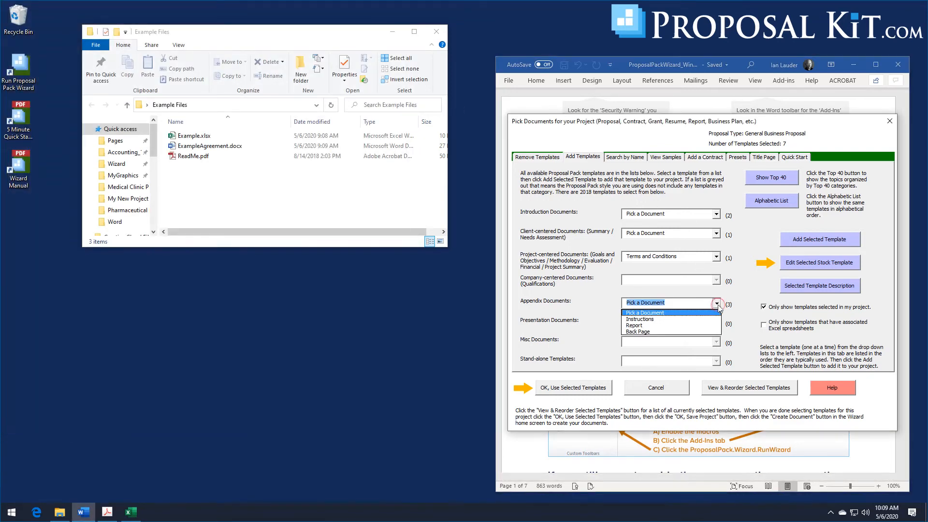
{"action": "left_click", "coordinate": [648, 320]}
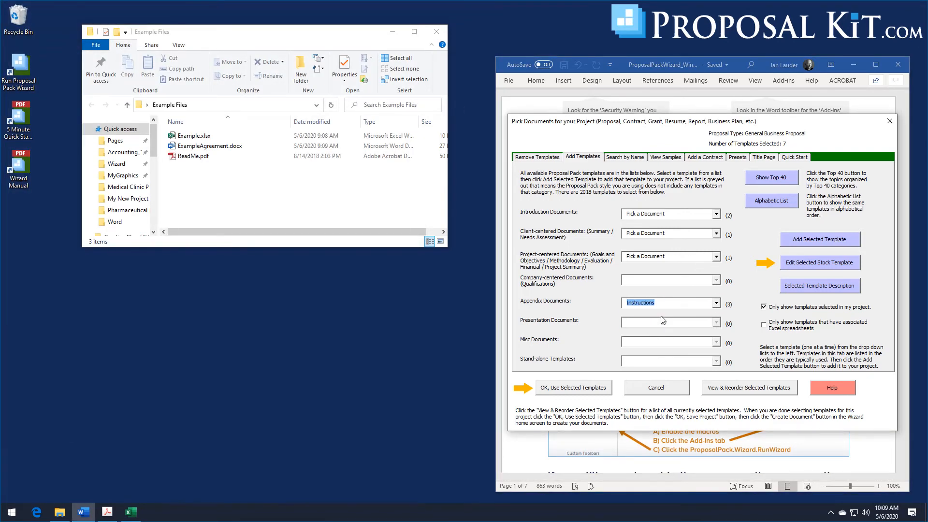
{"action": "left_click", "coordinate": [804, 264]}
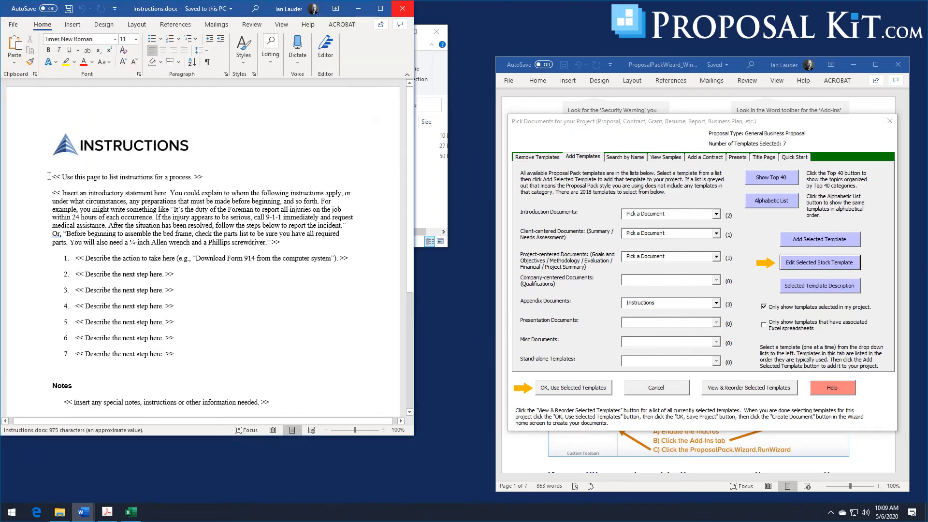
Replace the Instructions template's body text with the tag <<ImportFile>>, then save and close the template.
{"action": "left_click_drag", "start_coordinate": [49, 176], "coordinate": [271, 443]}
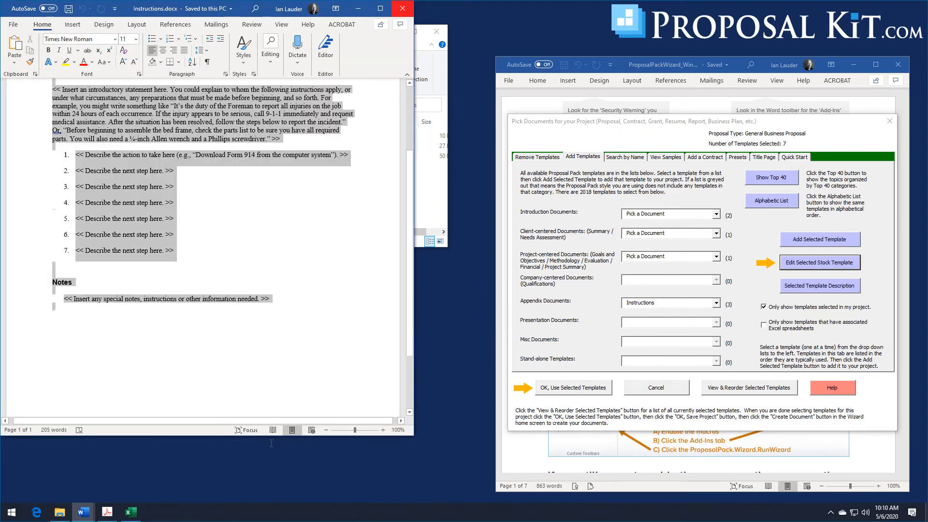
{"action": "key", "text": "Delete"}
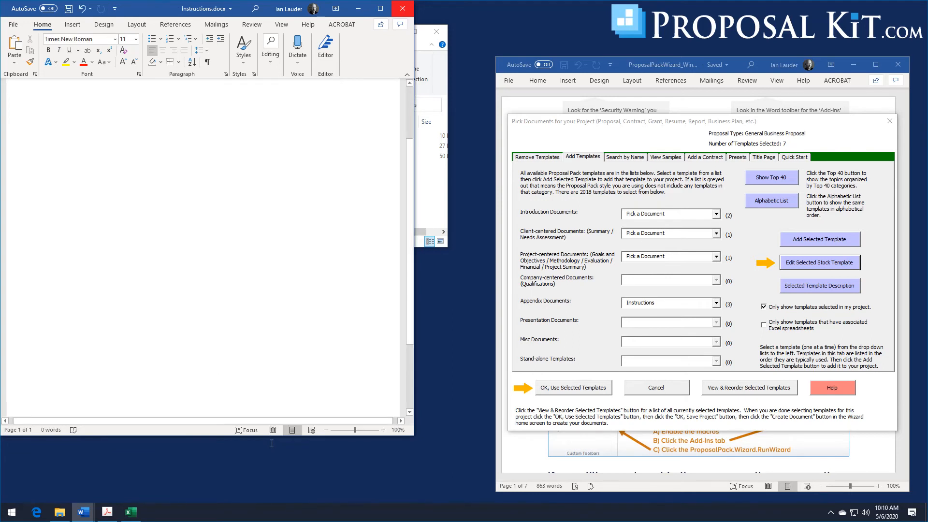
{"action": "scroll", "coordinate": [273, 325], "scroll_direction": "up", "scroll_amount": 3}
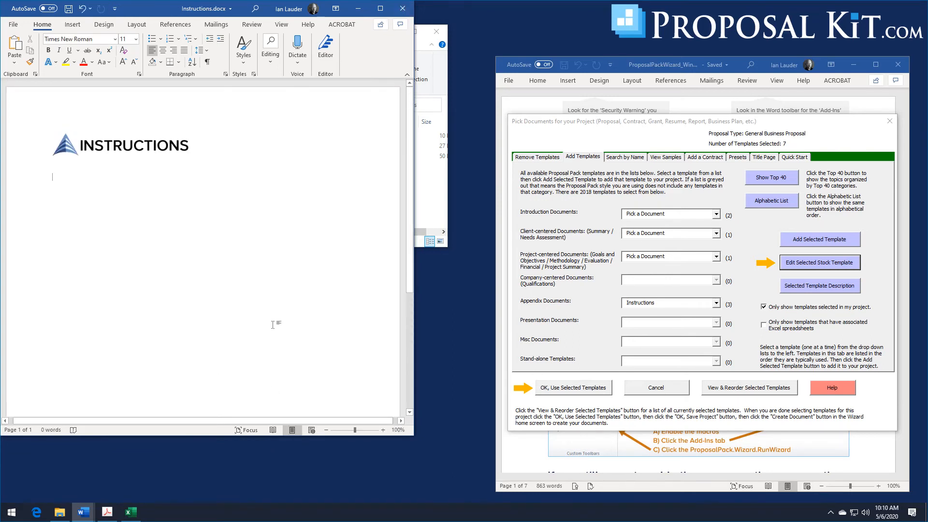
{"action": "type", "text": "<<ImportFile>>"}
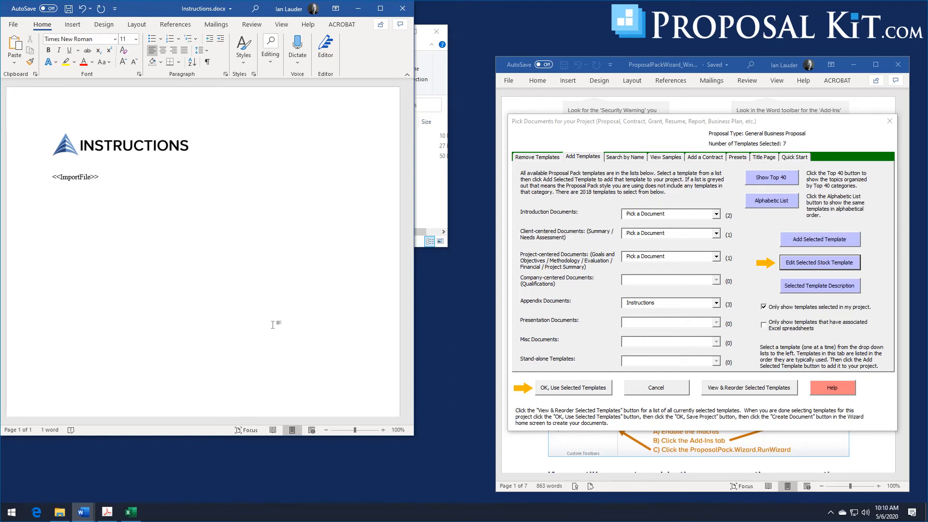
{"action": "left_click", "coordinate": [69, 10]}
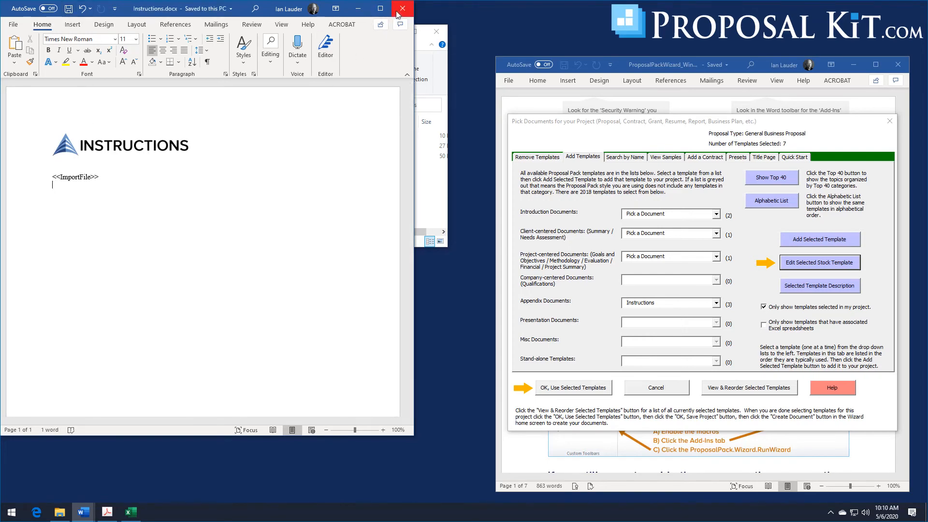
{"action": "left_click", "coordinate": [402, 8]}
Open the Report stock template, replace its body text with the tag <<ImportExcelFile>>, then save and close it.
{"action": "left_click", "coordinate": [716, 303]}
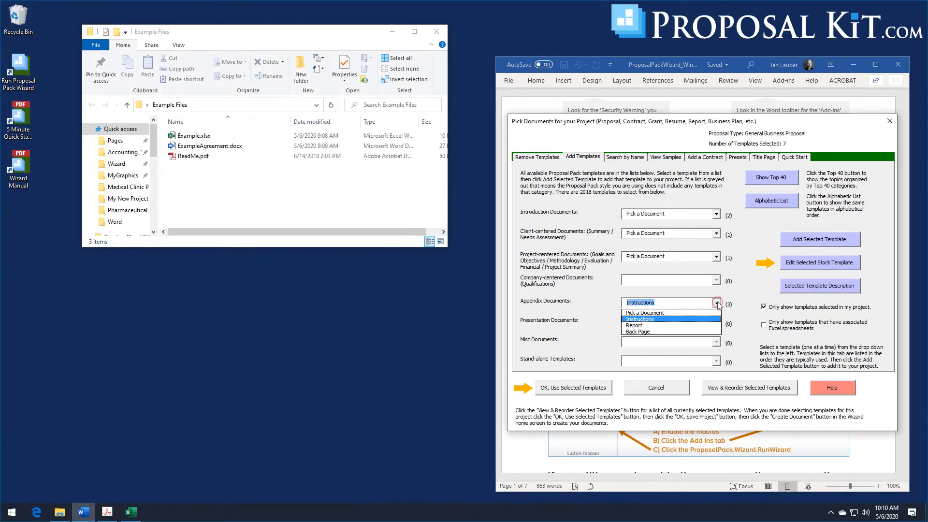
{"action": "left_click", "coordinate": [639, 326]}
{"action": "left_click", "coordinate": [812, 263]}
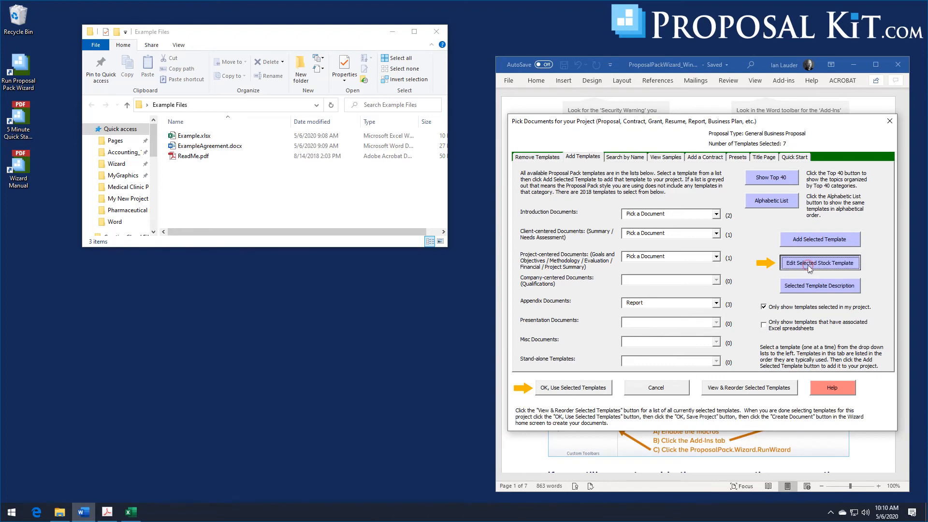
{"action": "left_click_drag", "start_coordinate": [186, 205], "coordinate": [21, 177]}
{"action": "type", "text": "<<ImportExcelFile>>"}
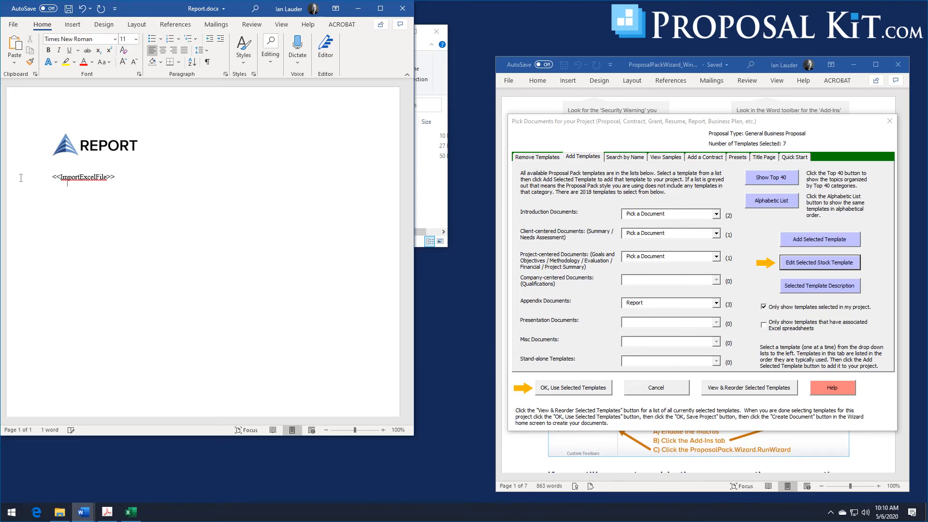
{"action": "left_click", "coordinate": [69, 9]}
{"action": "left_click", "coordinate": [403, 8]}
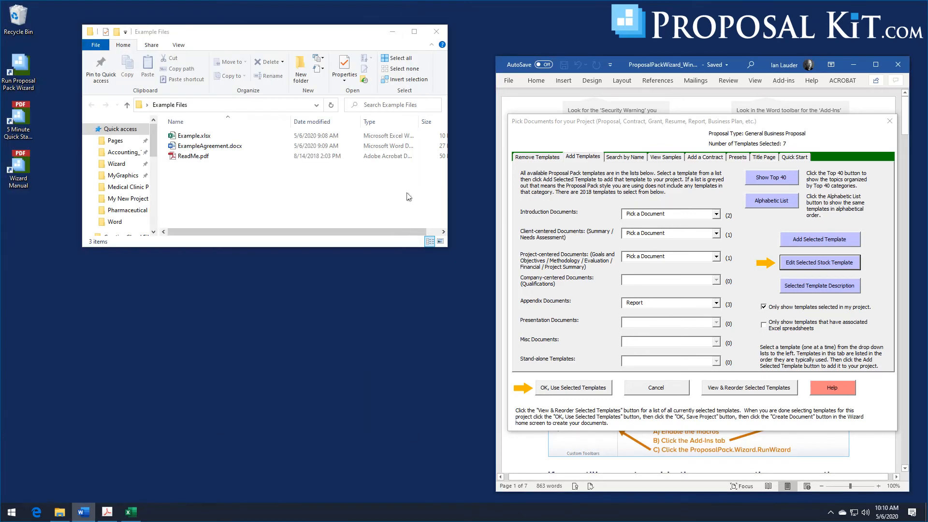
Accept the selected templates for the project and confirm its company data.
{"action": "left_click", "coordinate": [570, 387]}
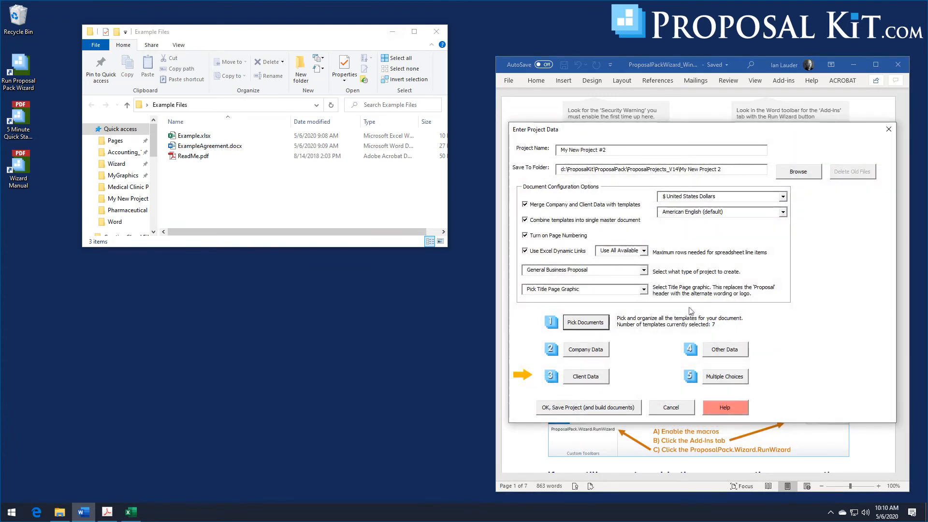
{"action": "left_click", "coordinate": [584, 355]}
{"action": "left_click", "coordinate": [570, 359]}
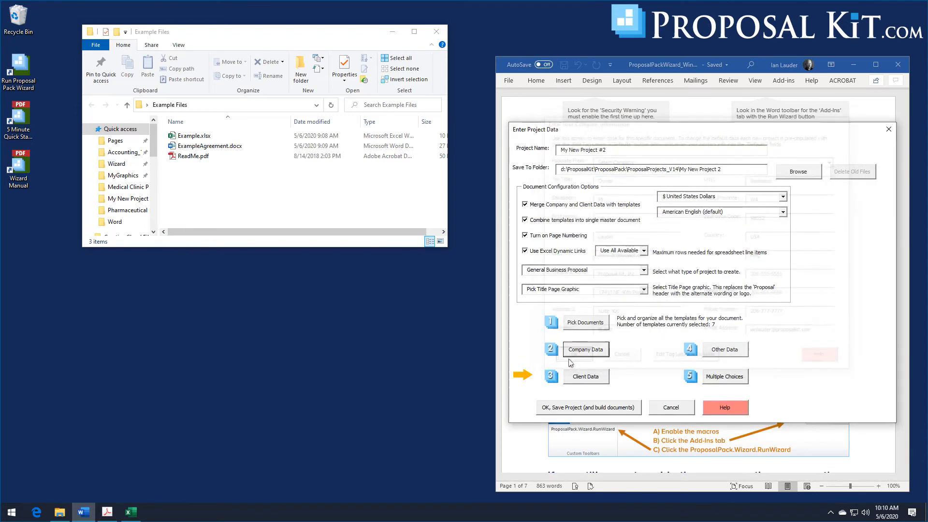
Confirm the client data for Widgets R Us, Inc. with the proposal title Import Test, then save the project and build its documents.
{"action": "left_click", "coordinate": [582, 376]}
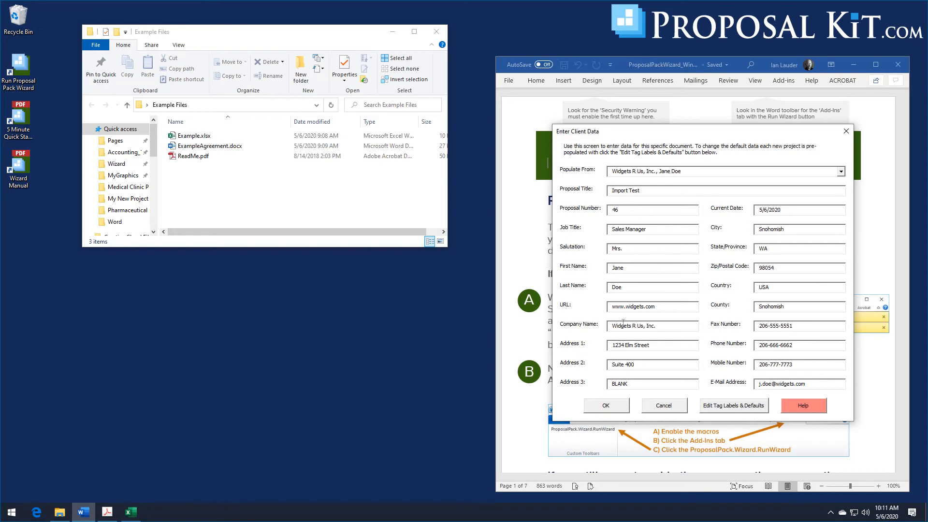
{"action": "left_click", "coordinate": [610, 410]}
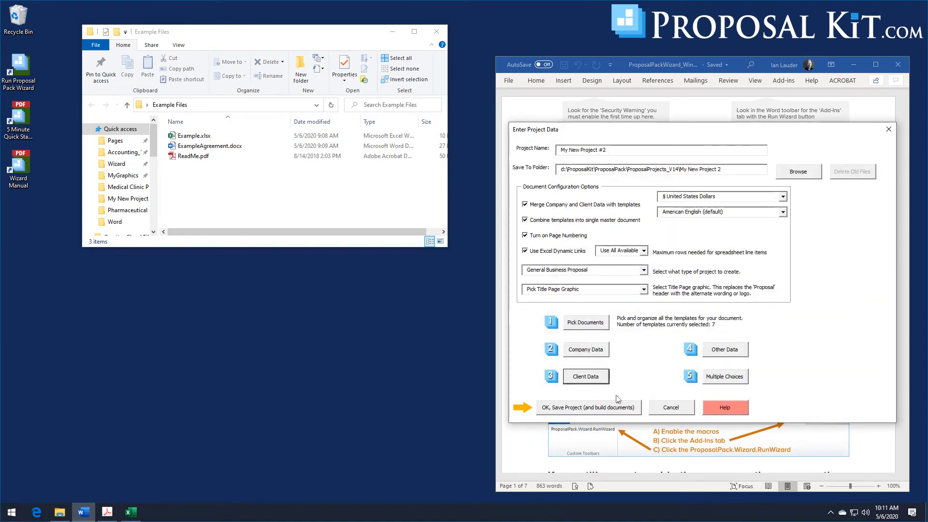
{"action": "left_click", "coordinate": [582, 408]}
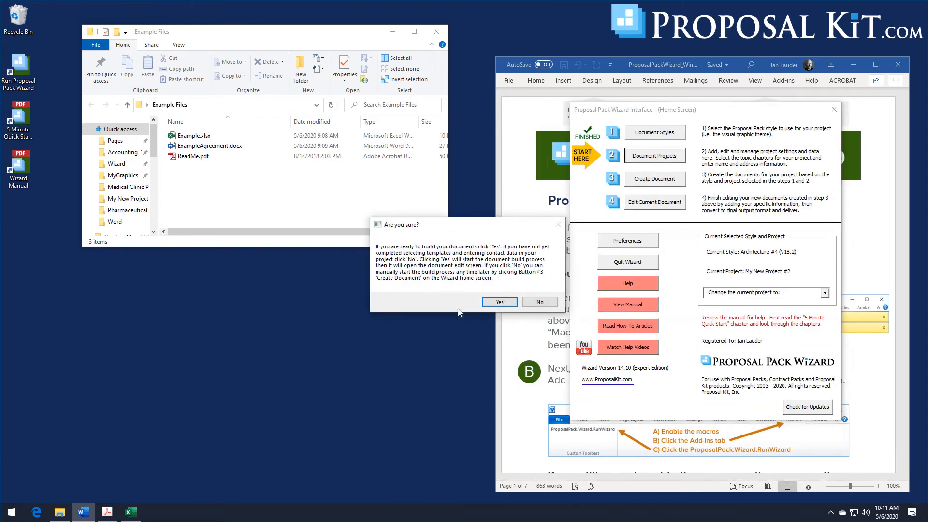
{"action": "left_click", "coordinate": [500, 303]}
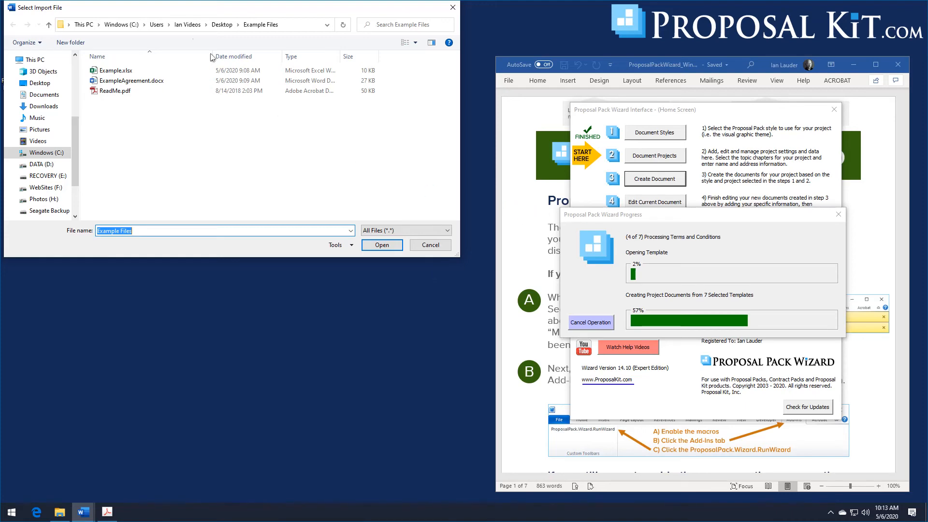
Close the Example Files folder window and import ExampleAgreement.docx into the Terms and Conditions chapter.
{"action": "left_click_drag", "start_coordinate": [230, 15], "coordinate": [250, 193]}
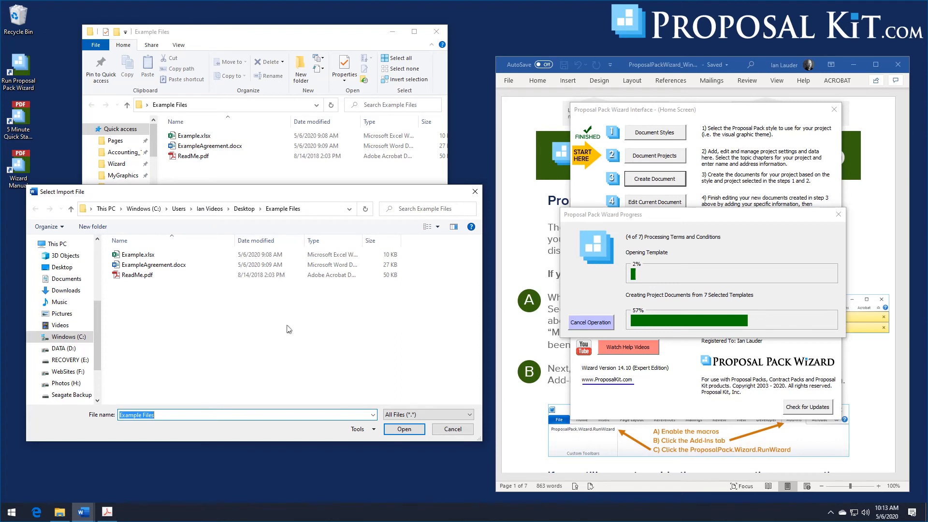
{"action": "left_click_drag", "start_coordinate": [239, 38], "coordinate": [233, 30]}
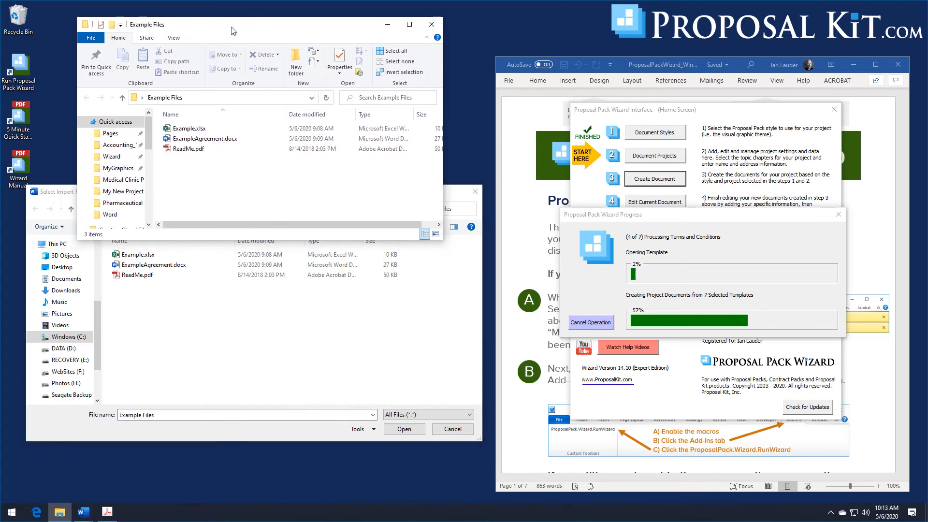
{"action": "left_click", "coordinate": [429, 25]}
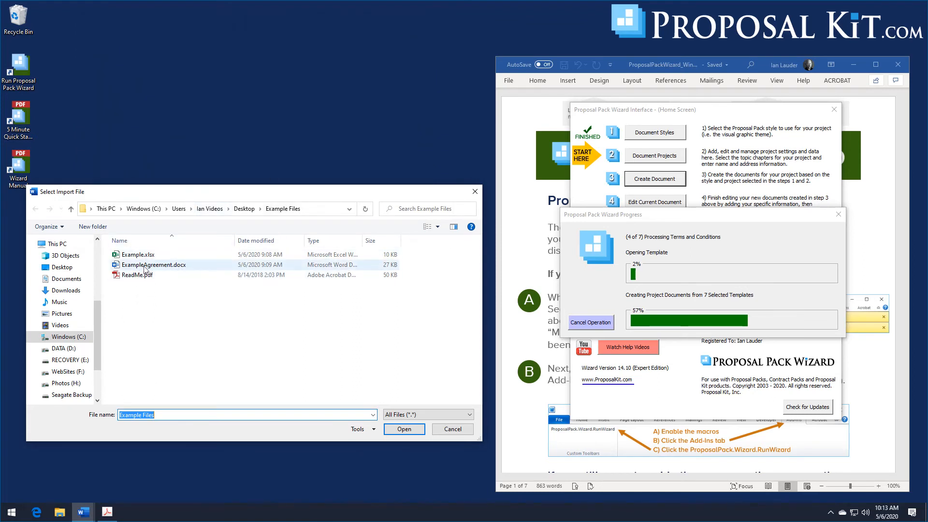
{"action": "left_click", "coordinate": [145, 266]}
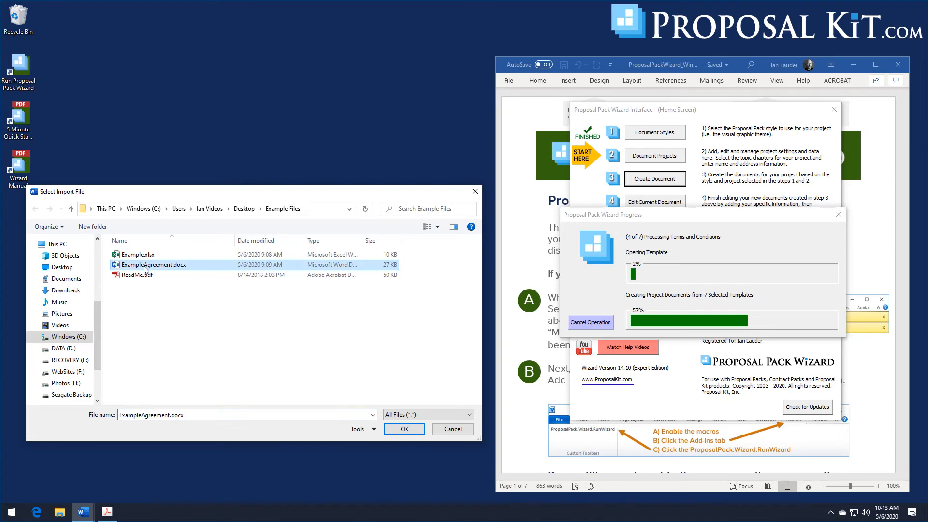
{"action": "left_click", "coordinate": [405, 429]}
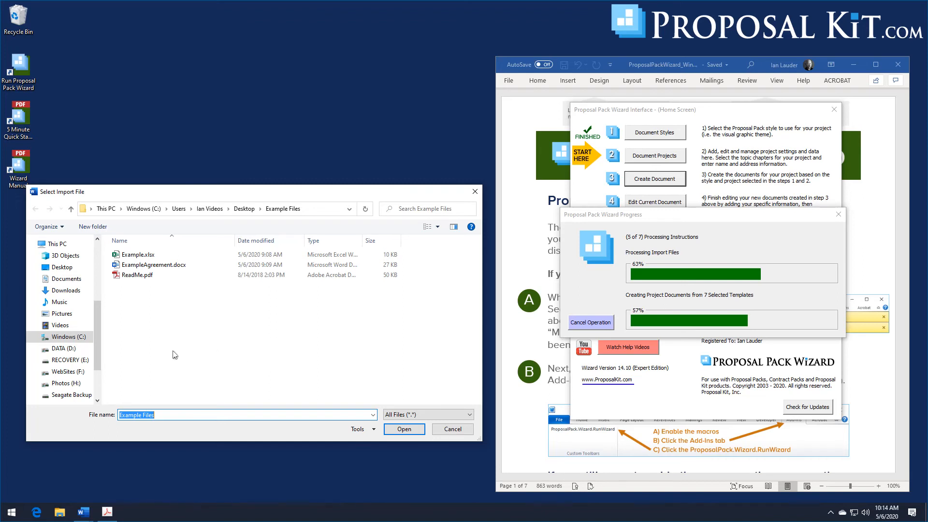
Import ReadMe.pdf into the Instructions chapter and Example.xlsx into the Report chapter.
{"action": "left_click", "coordinate": [142, 275]}
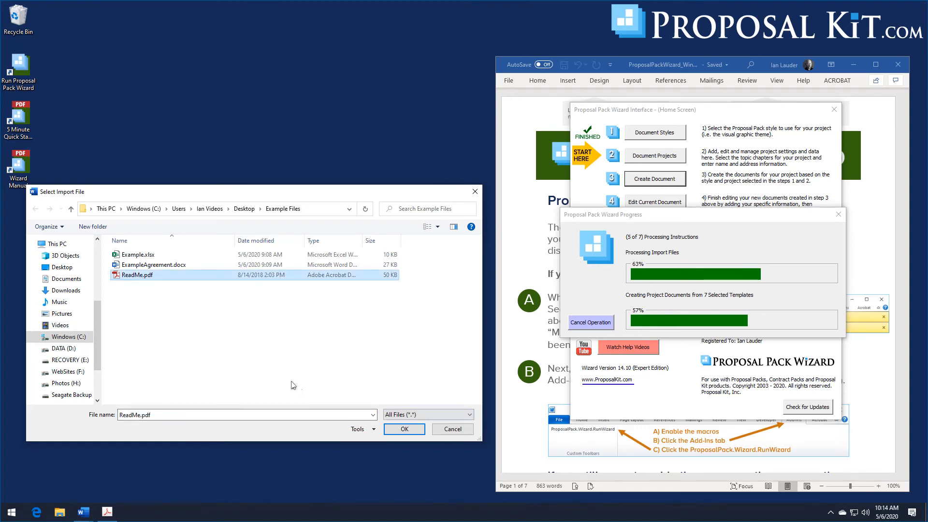
{"action": "left_click", "coordinate": [404, 429]}
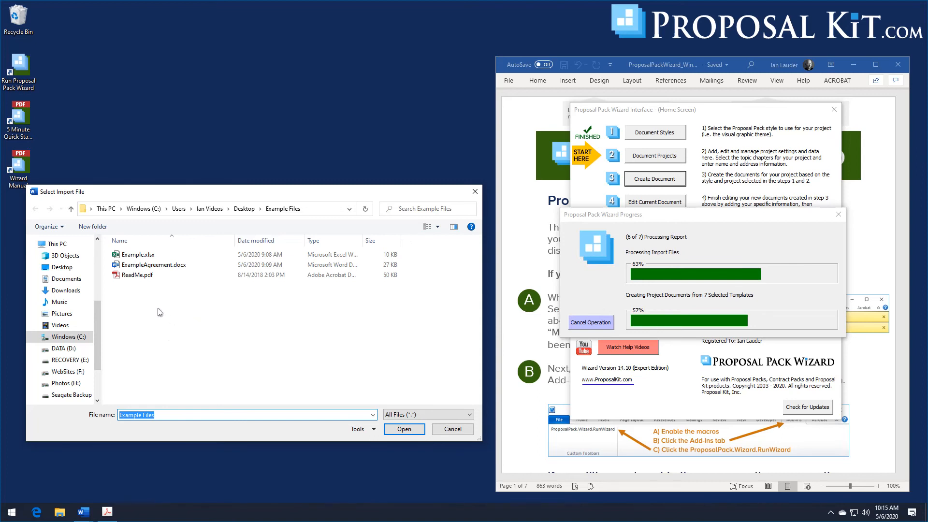
{"action": "left_click", "coordinate": [144, 255]}
{"action": "left_click", "coordinate": [410, 429]}
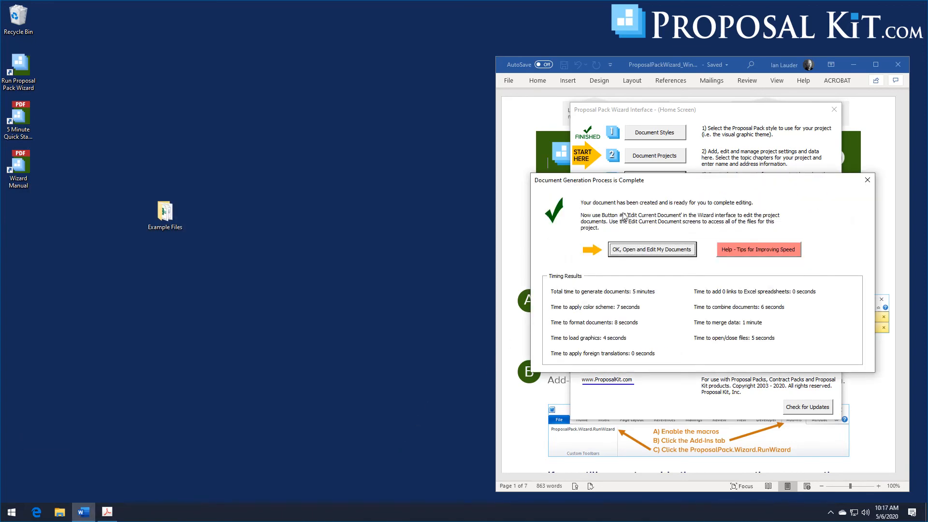
Finish the document generation and open the Combined Project Document of My New Project #2.
{"action": "left_click", "coordinate": [655, 250]}
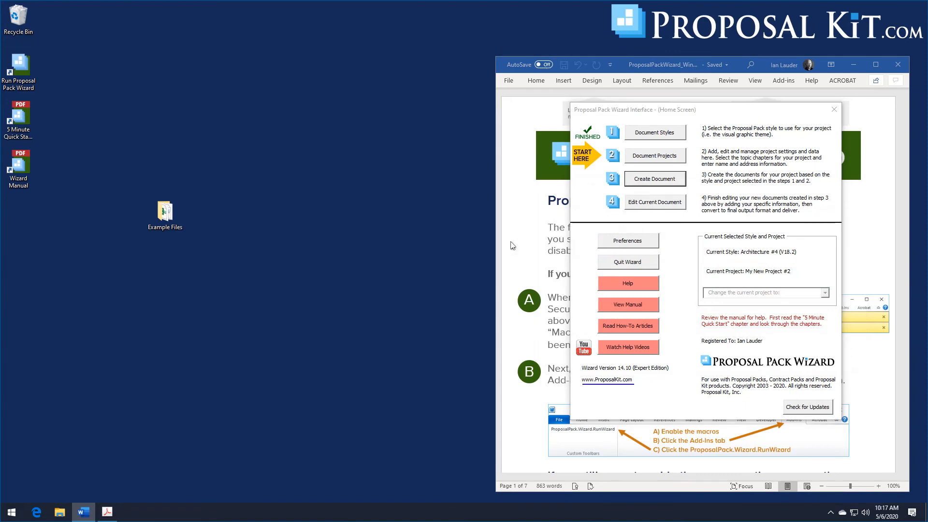
{"action": "left_click", "coordinate": [585, 211]}
{"action": "left_click", "coordinate": [570, 329]}
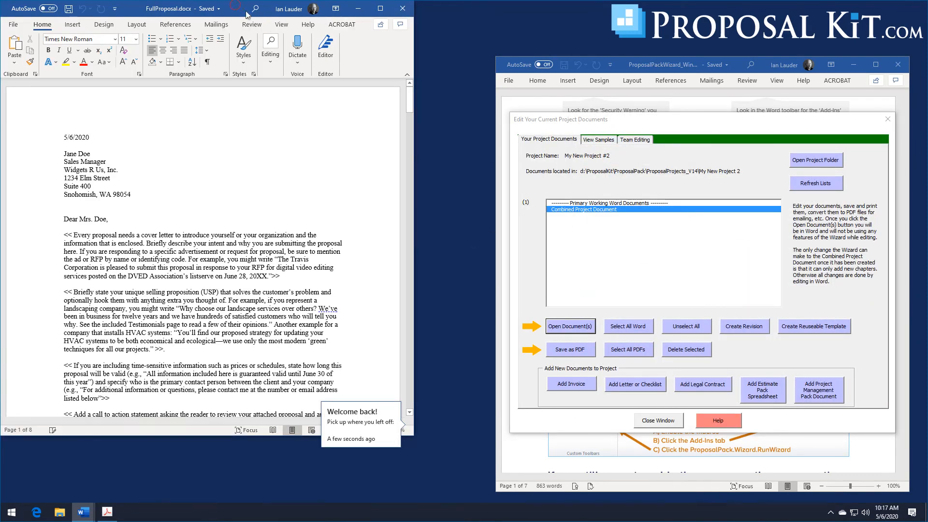
Review the imported contract, PDF and spreadsheet in the proposal's Terms and Conditions, Instructions and Report chapters.
{"action": "left_click_drag", "start_coordinate": [235, 8], "coordinate": [306, 15]}
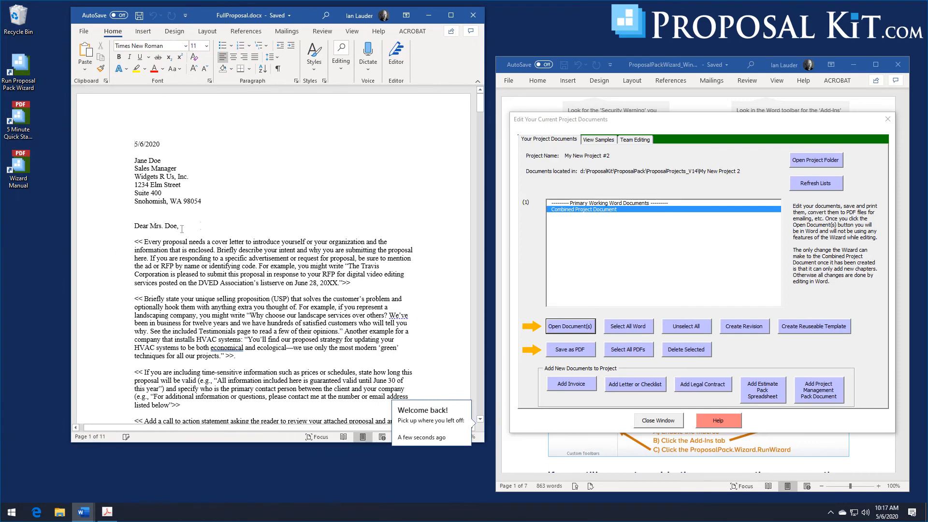
{"action": "left_click_drag", "start_coordinate": [481, 103], "coordinate": [481, 198]}
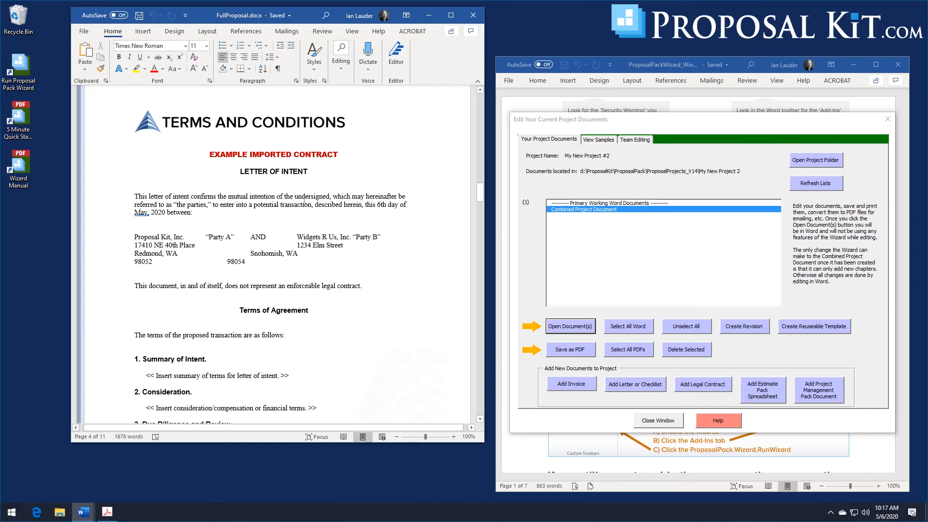
{"action": "left_click_drag", "start_coordinate": [307, 17], "coordinate": [709, 15]}
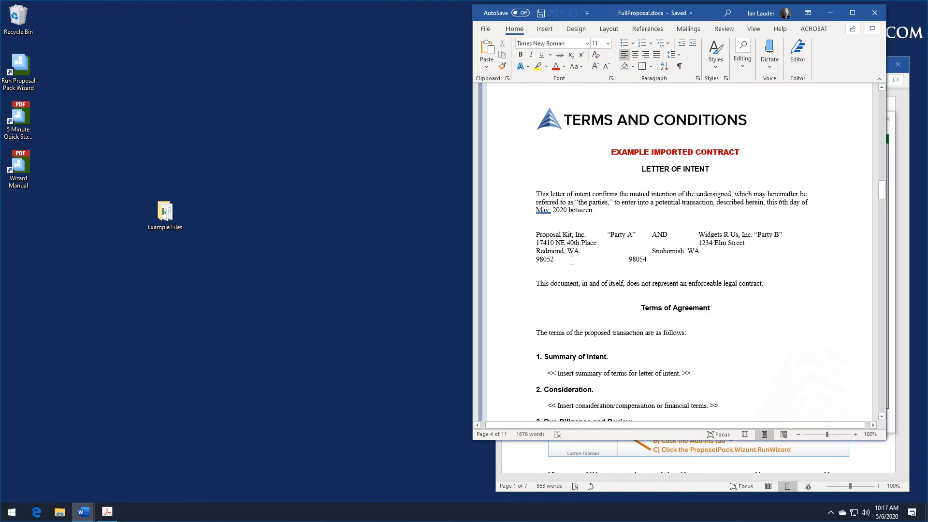
{"action": "left_click_drag", "start_coordinate": [883, 192], "coordinate": [895, 319]}
{"action": "left_click_drag", "start_coordinate": [894, 320], "coordinate": [893, 327]}
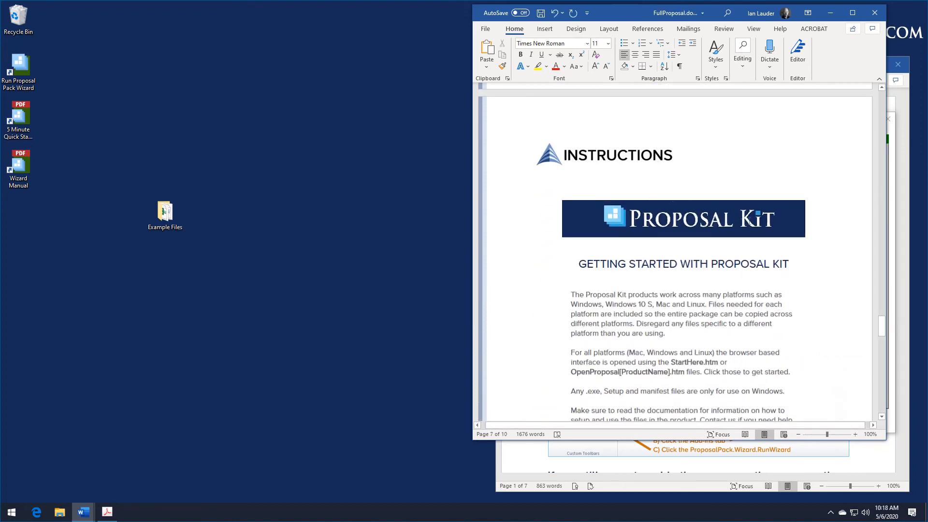
{"action": "left_click_drag", "start_coordinate": [884, 329], "coordinate": [883, 356]}
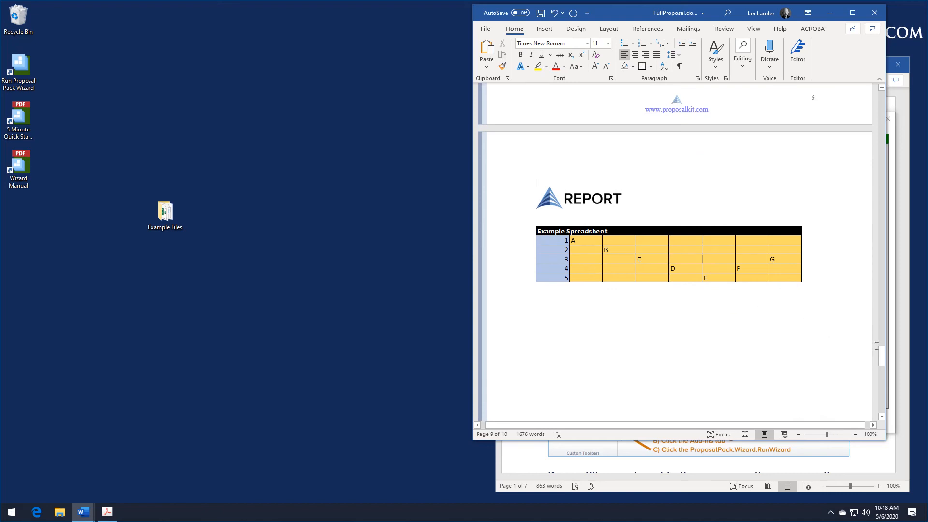
{"action": "mouse_move", "coordinate": [882, 355]}
{"action": "left_mouse_down"}
{"action": "mouse_move", "coordinate": [882, 394]}
{"action": "mouse_move", "coordinate": [892, 247]}
{"action": "mouse_move", "coordinate": [881, 94]}
{"action": "left_mouse_up"}
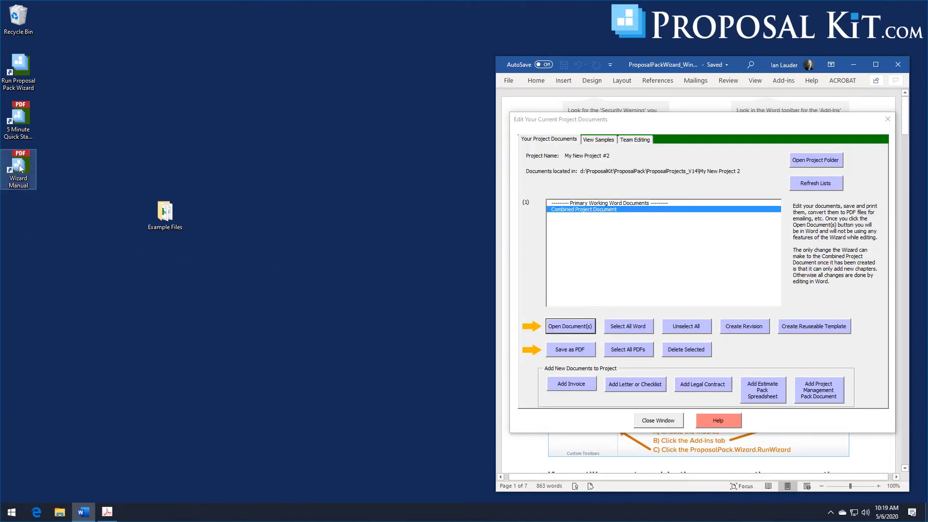
Open the Wizard Manual, find "add dynamically linked", and skim the chapter on adding dynamically linked spreadsheet calculations.
{"action": "double_click", "coordinate": [20, 168]}
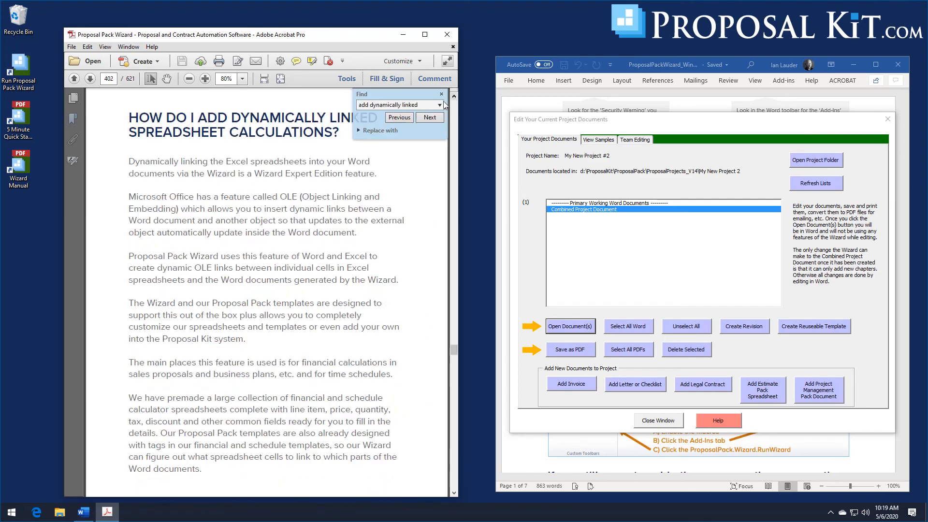
{"action": "scroll", "coordinate": [347, 172], "scroll_direction": "up", "scroll_amount": 1}
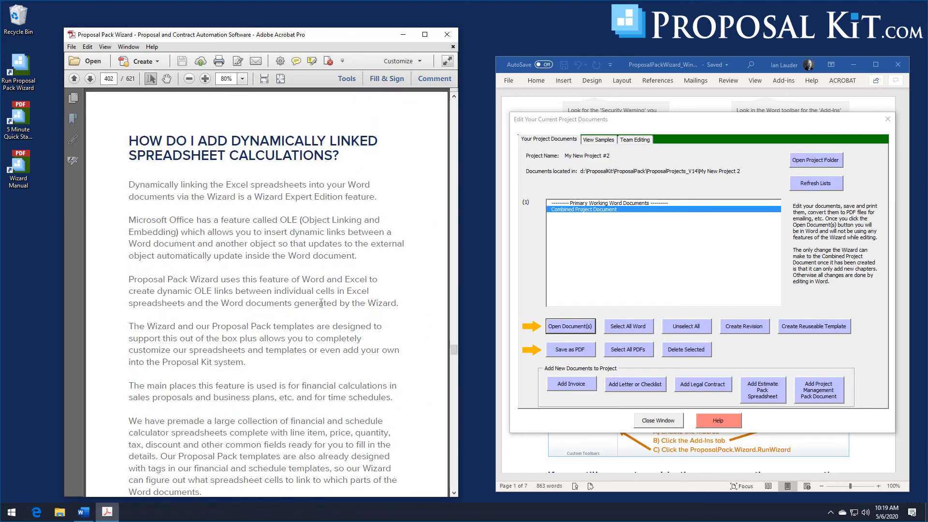
{"action": "left_click", "coordinate": [453, 440]}
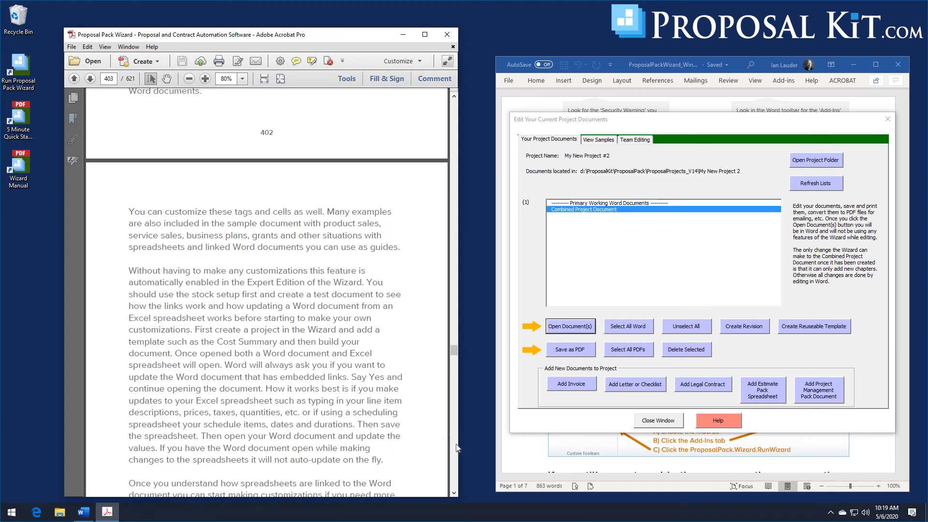
{"action": "left_click", "coordinate": [453, 440]}
{"action": "left_click", "coordinate": [454, 444]}
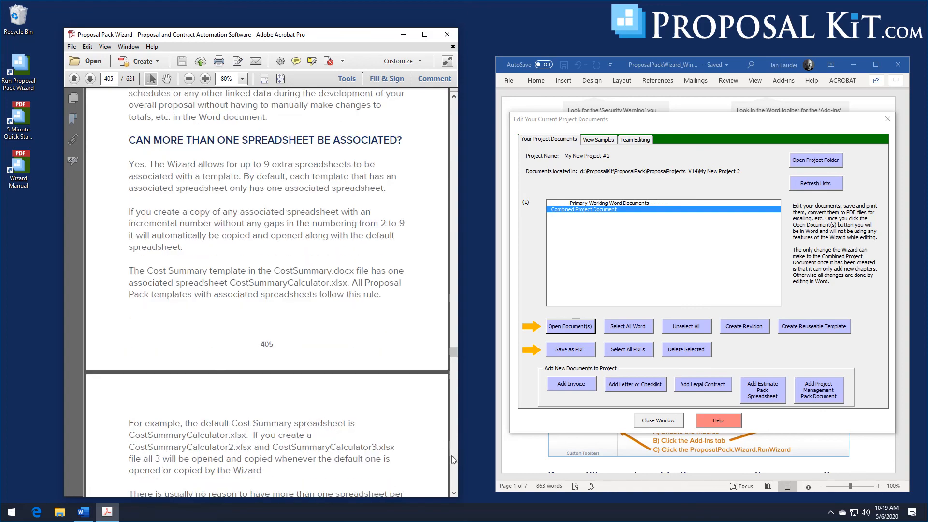
{"action": "left_click", "coordinate": [453, 457]}
{"action": "left_click", "coordinate": [453, 457]}
{"action": "left_click", "coordinate": [452, 457]}
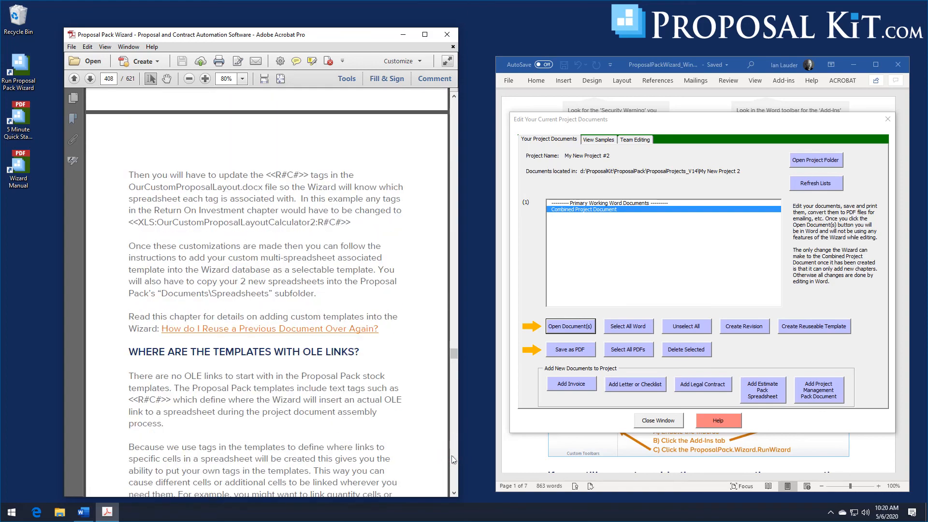
{"action": "left_click", "coordinate": [452, 457]}
{"action": "left_click", "coordinate": [452, 456]}
{"action": "left_click", "coordinate": [452, 457]}
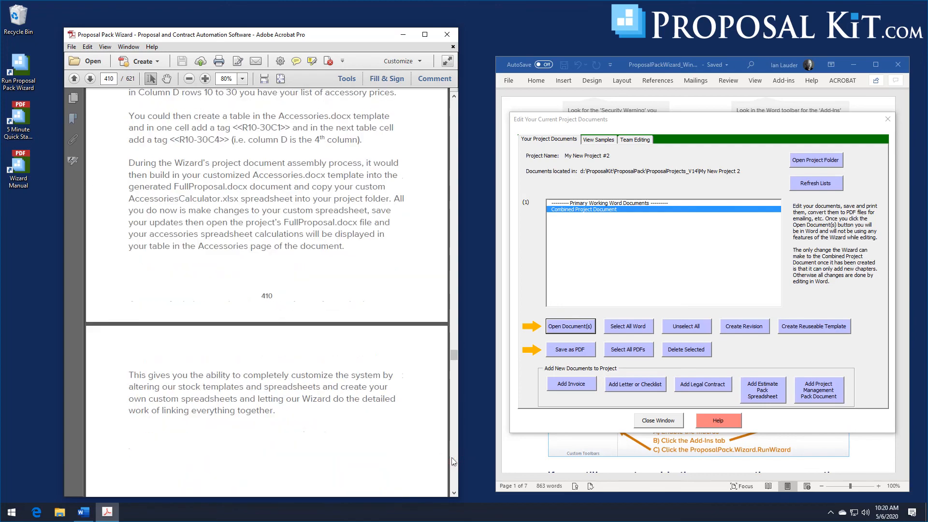
Read on in the manual through using an existing spreadsheet to the syntax and examples of OLE spreadsheet link tags.
{"action": "left_click", "coordinate": [451, 457]}
{"action": "left_click", "coordinate": [452, 457]}
{"action": "left_click", "coordinate": [451, 458]}
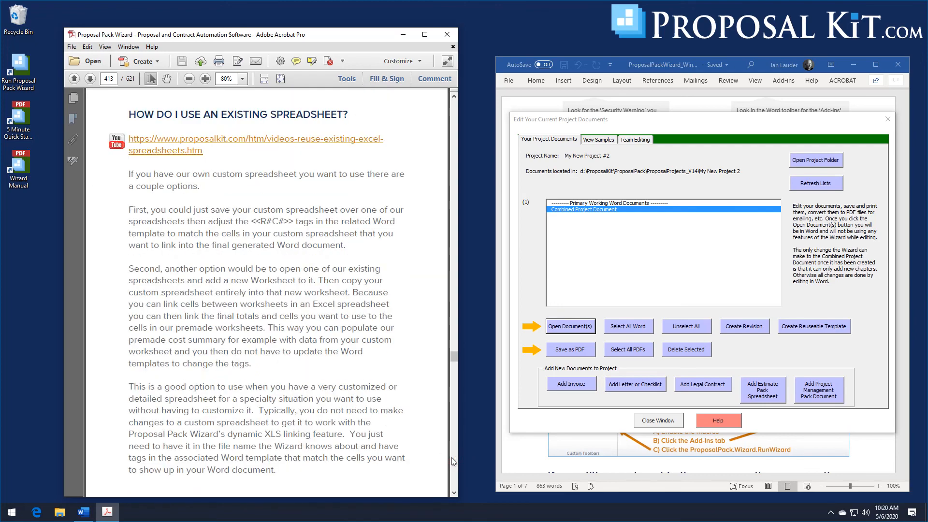
{"action": "left_click", "coordinate": [452, 457]}
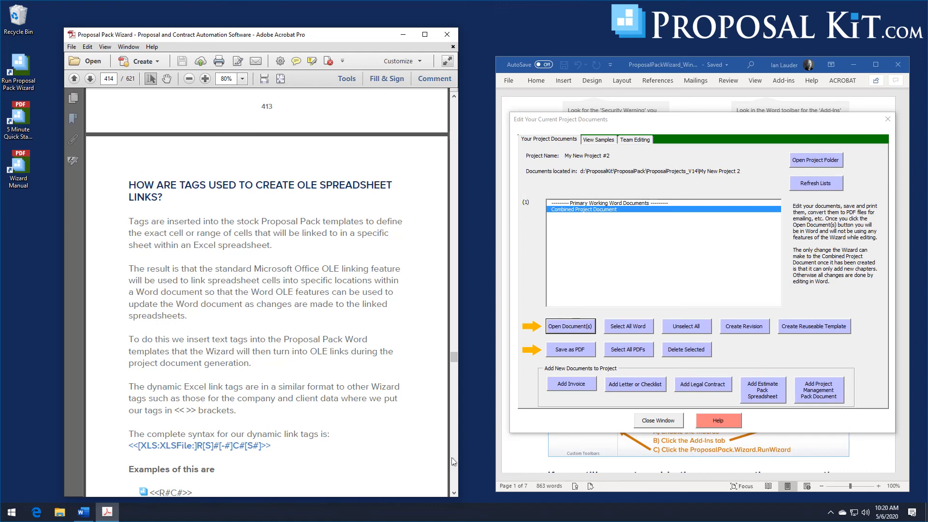
{"action": "left_click_drag", "start_coordinate": [454, 493], "coordinate": [454, 493]}
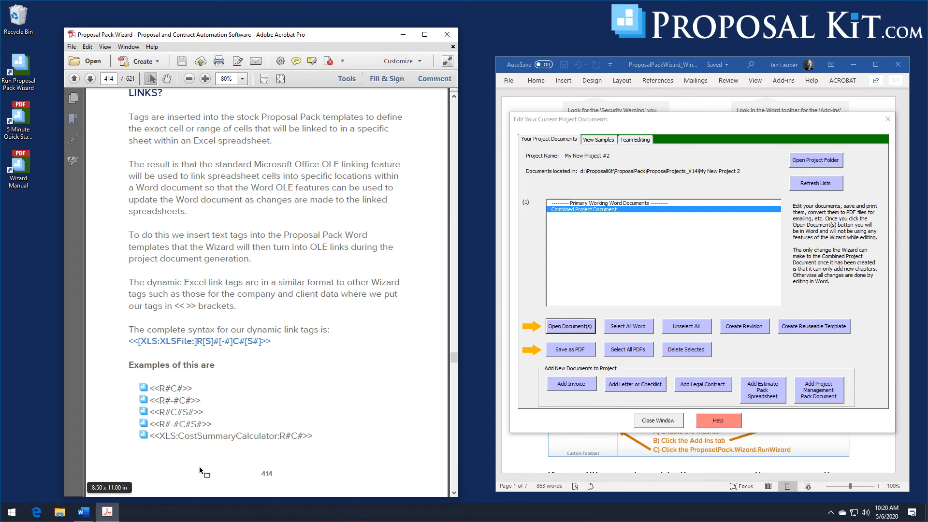
Search the manual for "use multiple choice" and open the chapter How do I Use Multiple Choice Fields?
{"action": "key", "text": "alt+Left"}
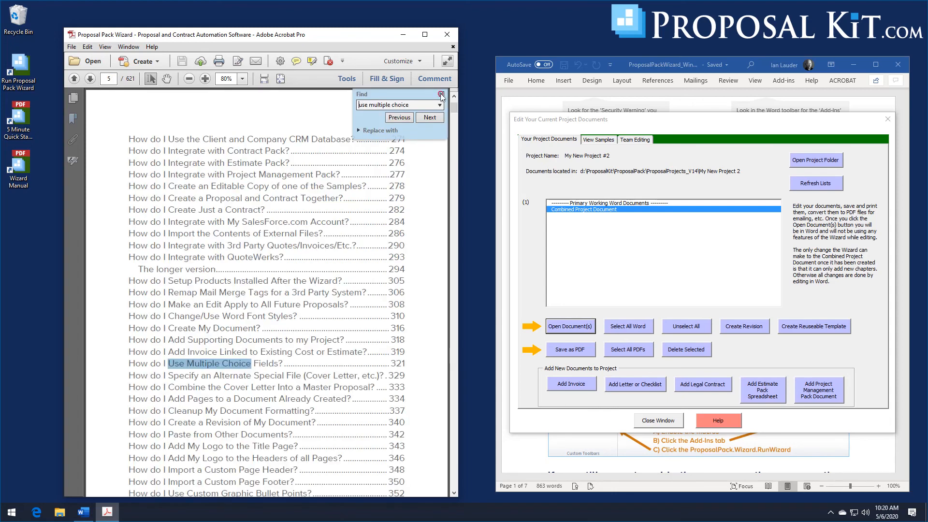
{"action": "left_click", "coordinate": [195, 364]}
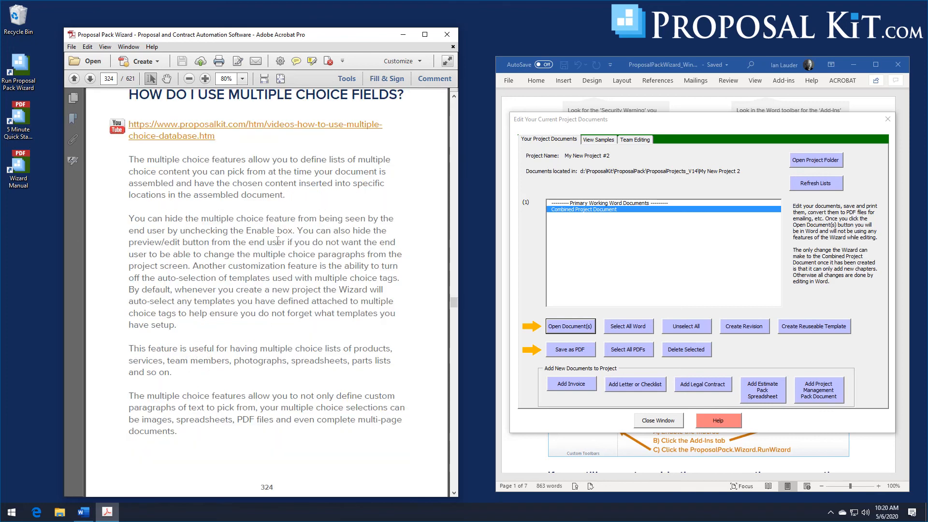